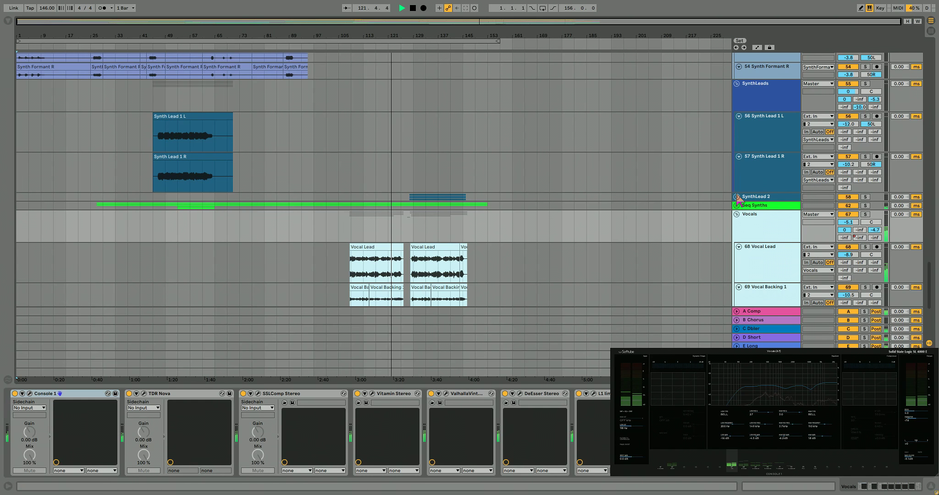
- Unfold the SynthLead 2 group and show the device chain of the SynthLeads group
scroll(930, 279, "up", 3)
scroll(930, 279, "up", 1)
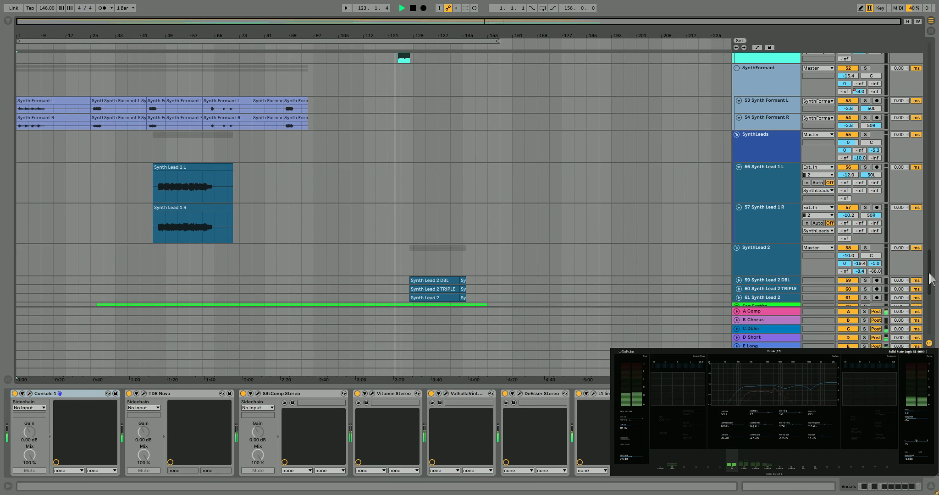
scroll(930, 280, "up", 4)
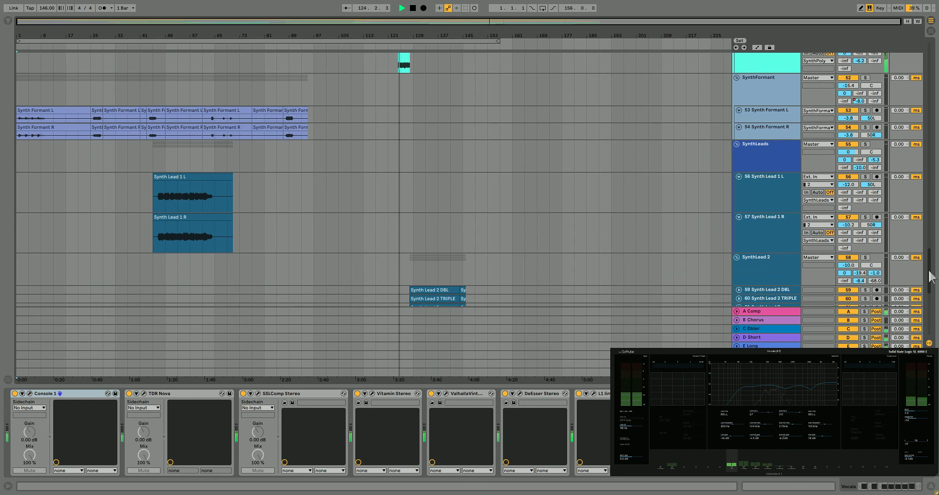
left_click_drag(931, 271, 931, 295)
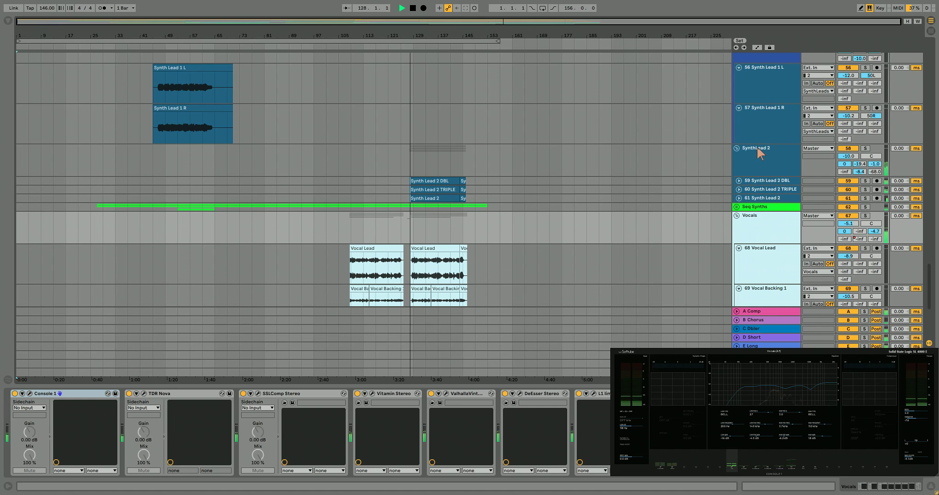
scroll(772, 141, "up", 1)
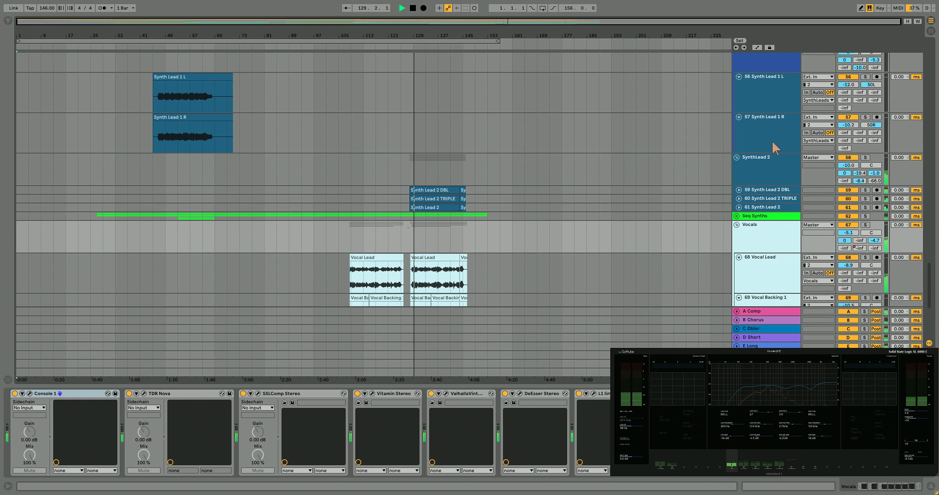
scroll(772, 143, "up", 6)
left_click(761, 97)
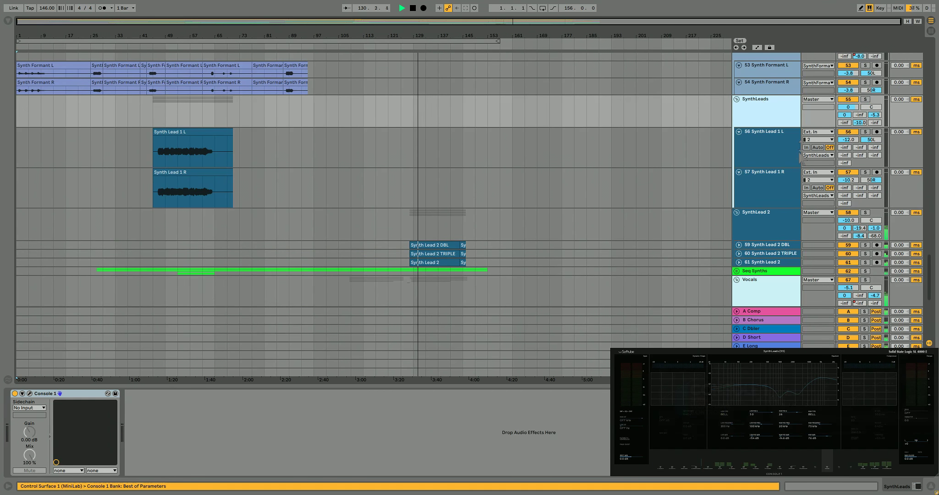
- Expand the Synth Lead 2 DBL, Synth Lead 2 TRIPLE and Synth Lead 2 tracks together to show their waveforms
scroll(800, 156, "down", 8)
left_click(762, 189)
left_click(739, 189, "alt")
scroll(801, 158, "down", 3)
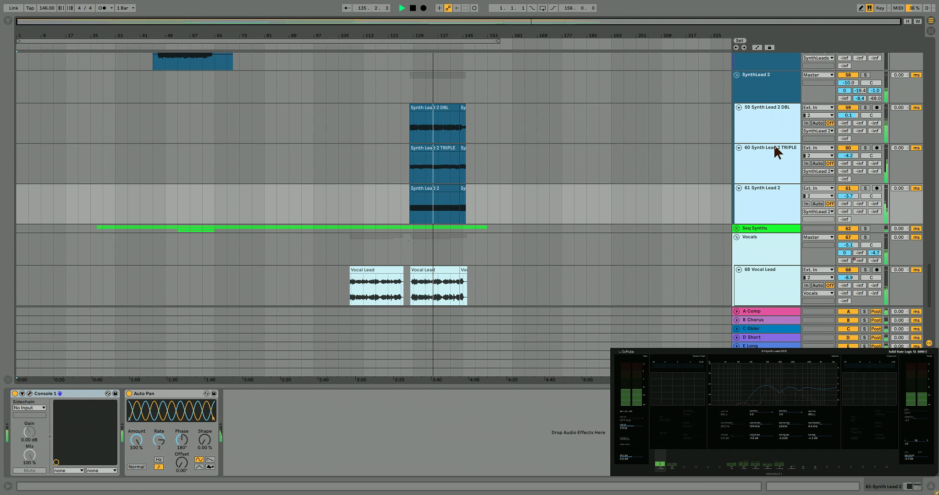
- Audition the three Synth Lead 2 tracks in solo and inspect the devices on Synth Lead 2 DBL and Synth Lead 2
left_click(865, 108)
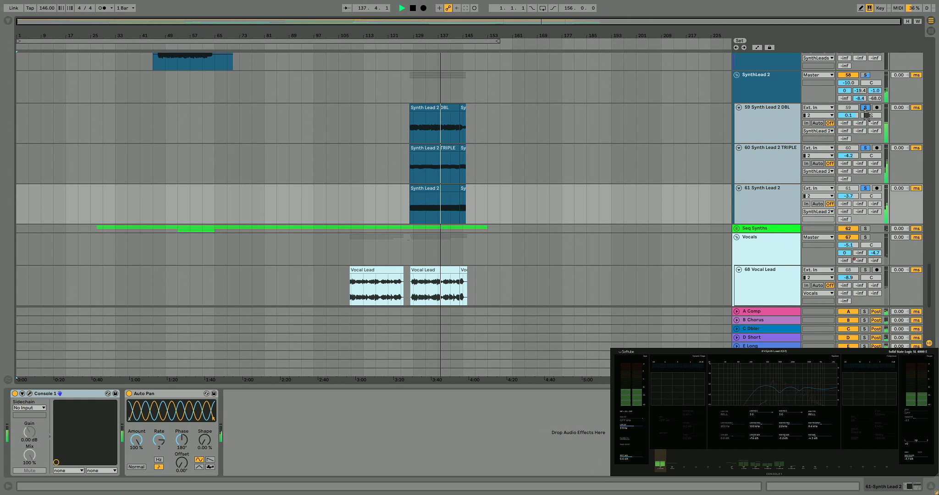
left_click(865, 108)
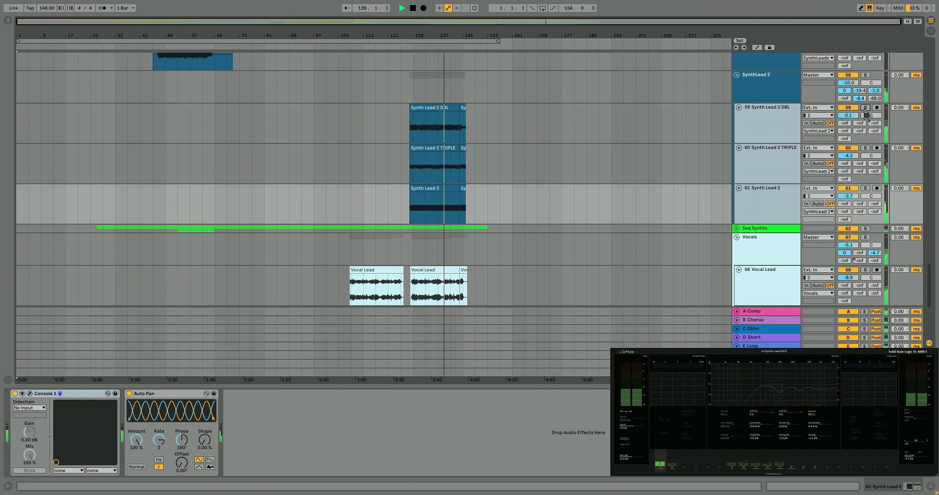
left_click(780, 161)
left_click(773, 110)
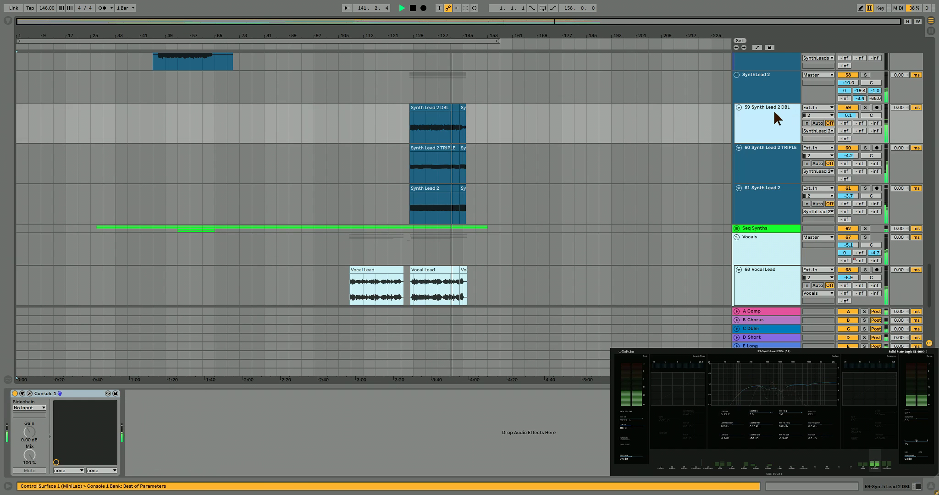
left_click(773, 187)
- Unfold the Seq Synths group, show its devices and review its sequence tracks and the vocal tracks below
scroll(761, 181, "down", 3)
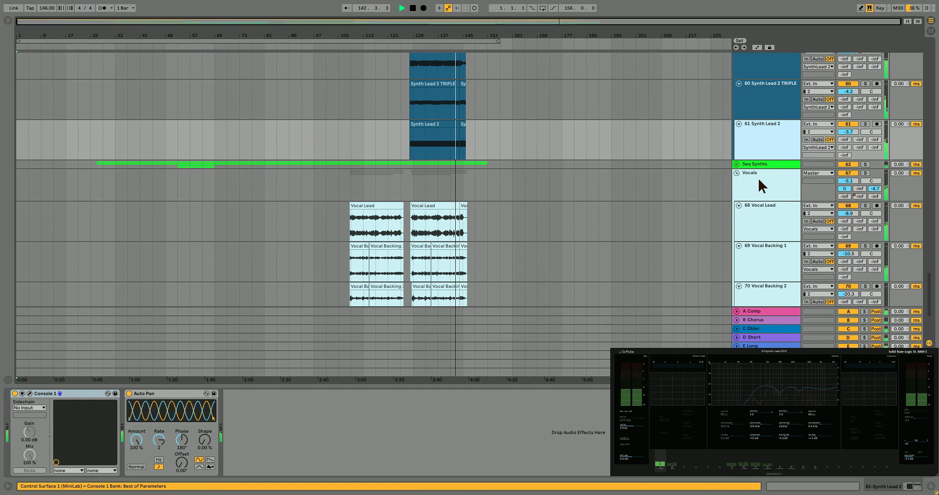
left_click(737, 165)
left_click(775, 163)
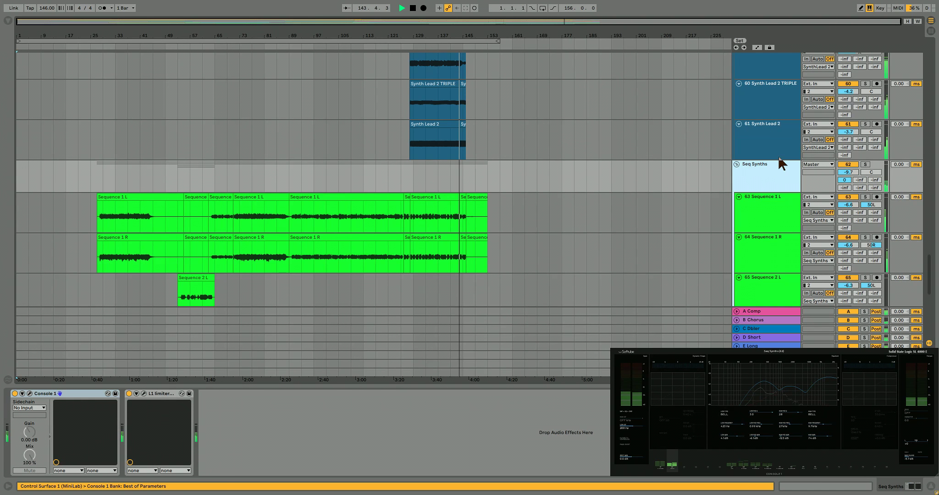
scroll(863, 132, "down", 3)
scroll(864, 133, "down", 5)
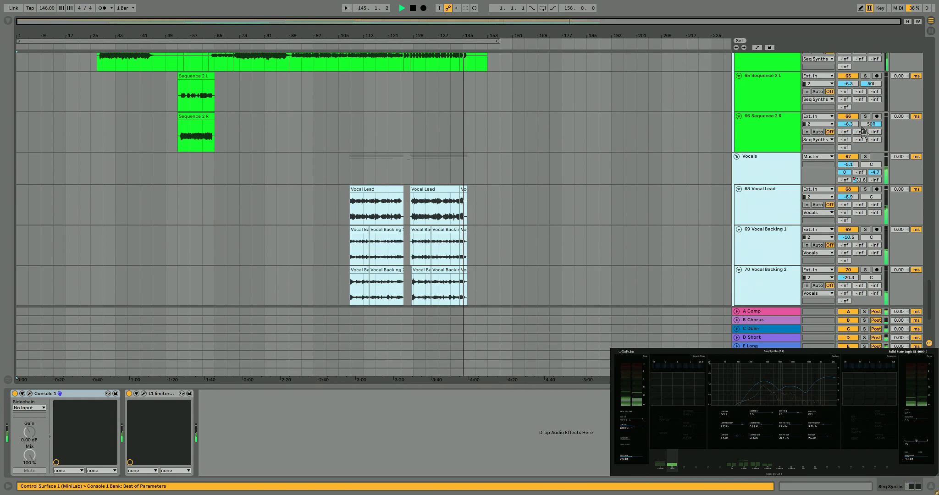
scroll(864, 132, "down", 4)
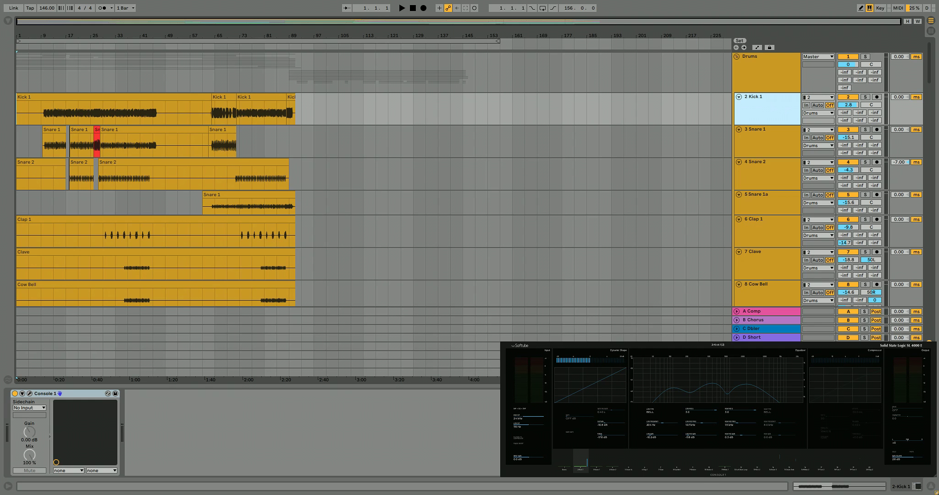
- Examine the Drums group's device chain and select its Console 1 device, leaving the group unfolded
left_click(736, 56)
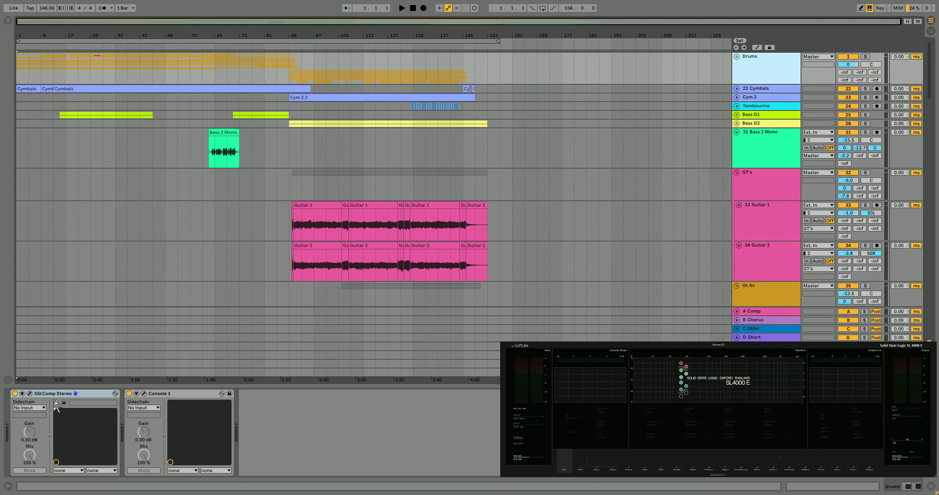
left_click(182, 393)
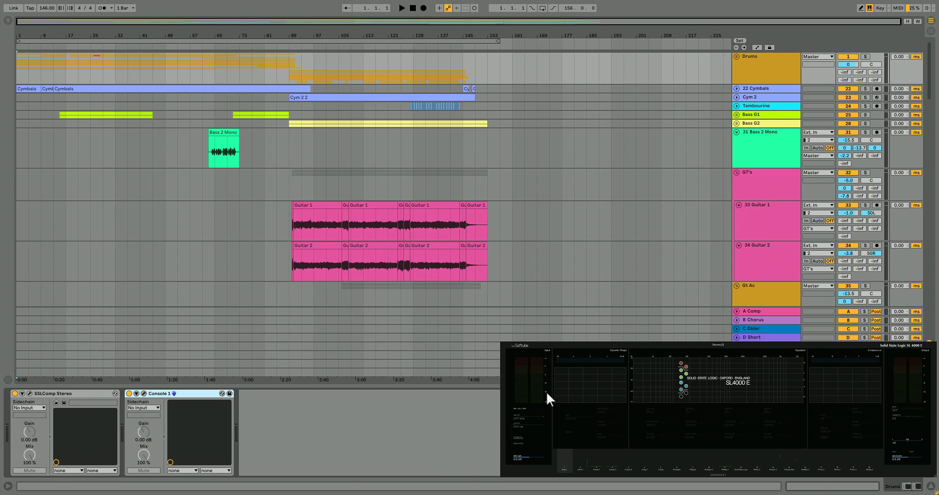
left_click(738, 56)
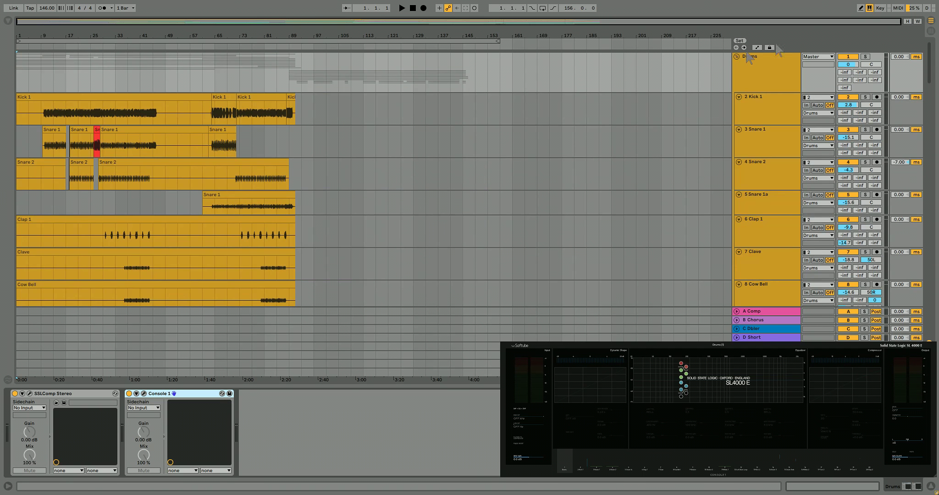
- Show the Kick 1 track's Console 1 device and play the arrangement from bar 13
left_click(780, 99)
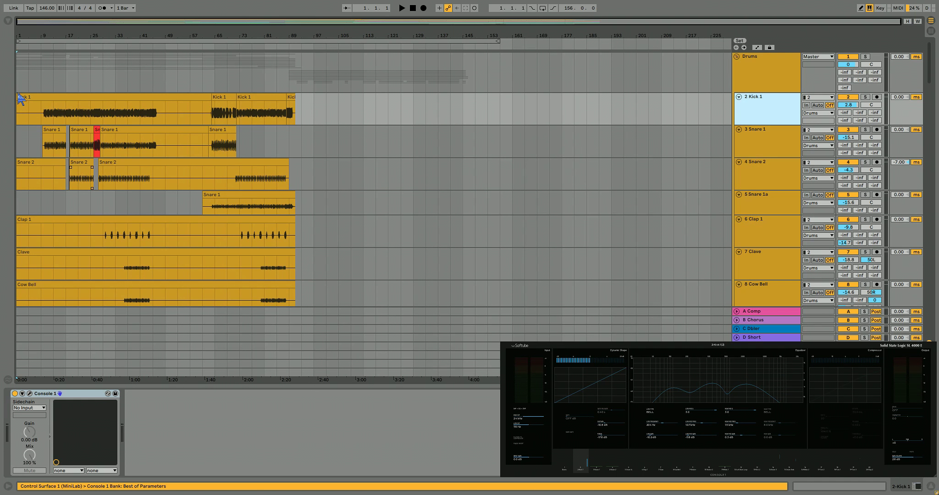
left_click(41, 111)
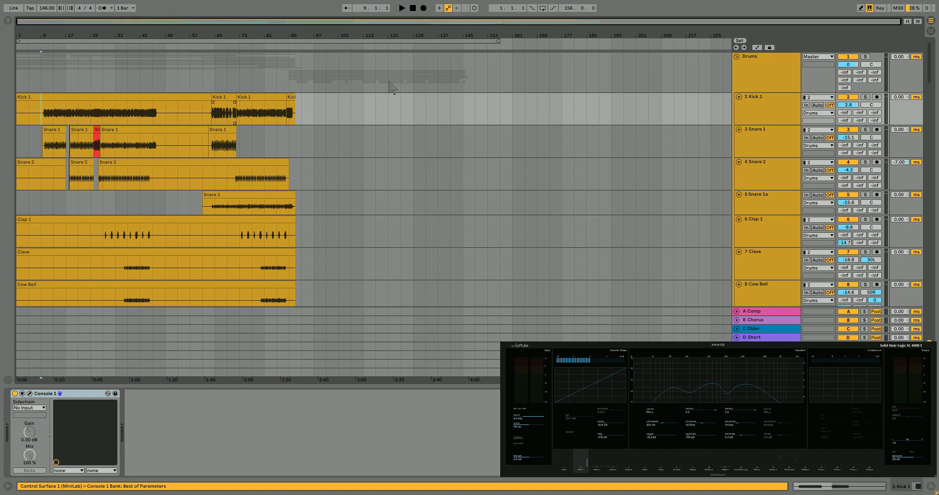
left_click(772, 95)
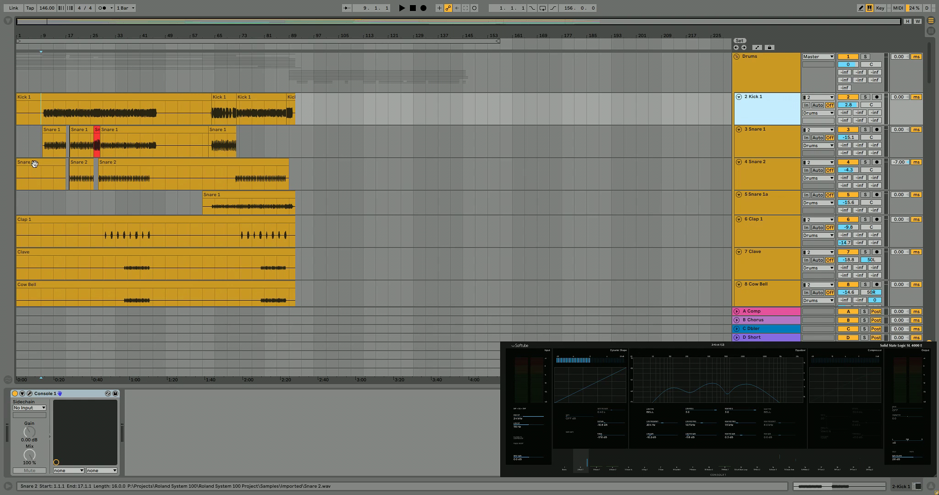
left_click(54, 112)
key("space")
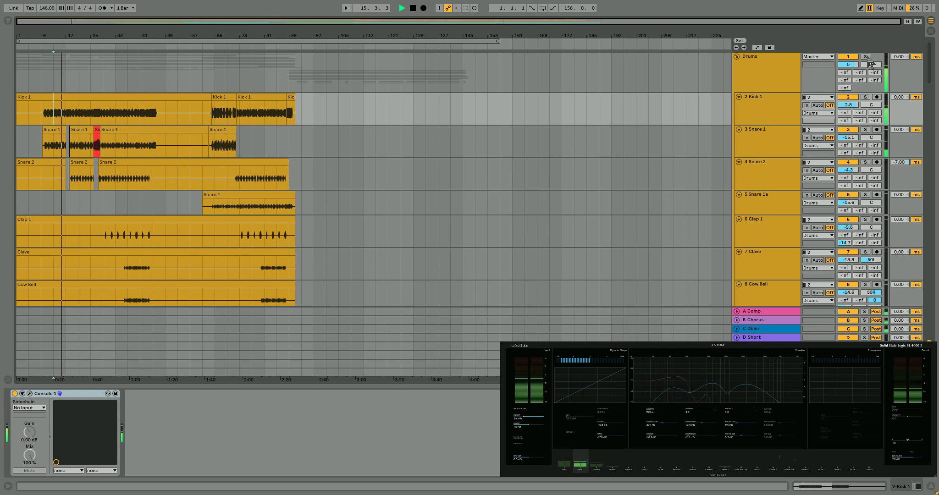
- Audition Kick 1 in solo with Console 1's Shape section off and on, clear the solo and stop playback
left_click(865, 96)
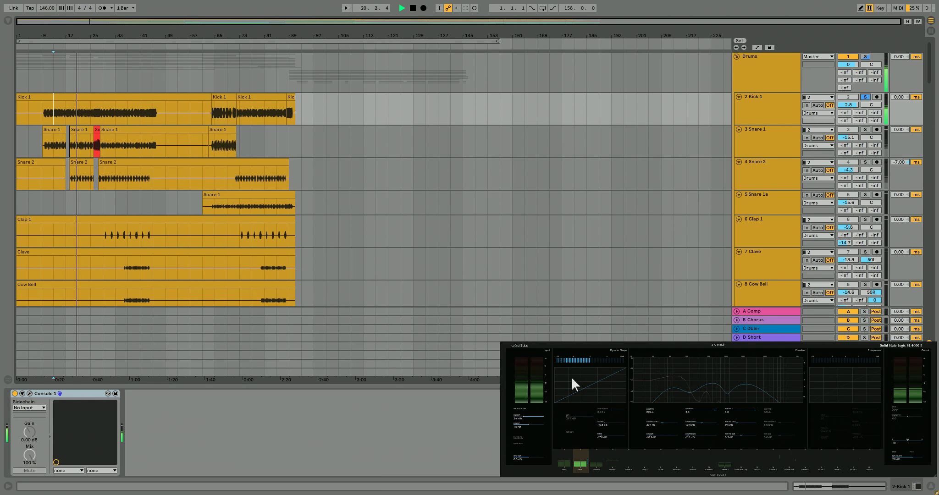
key("space")
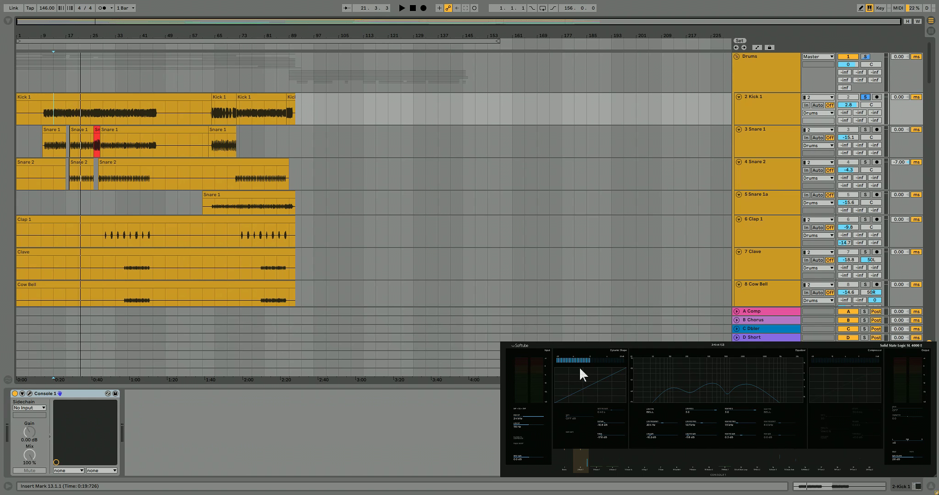
key("space")
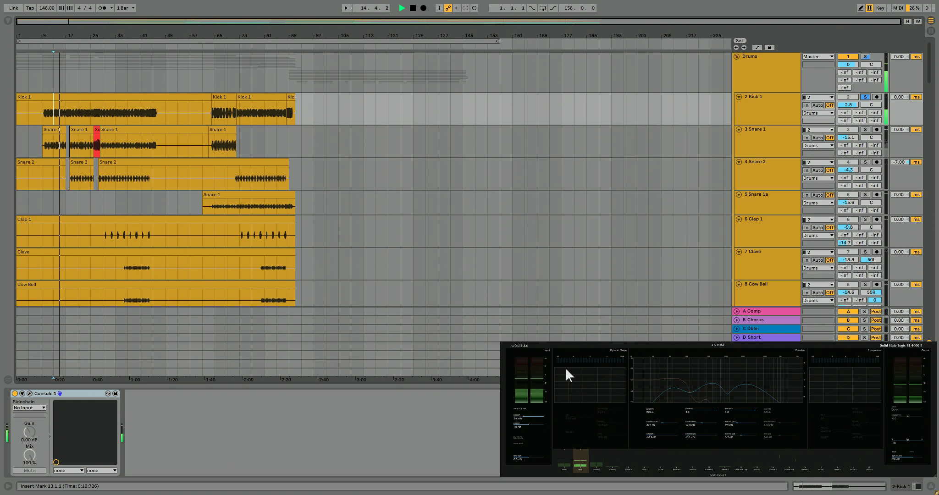
left_click(567, 370)
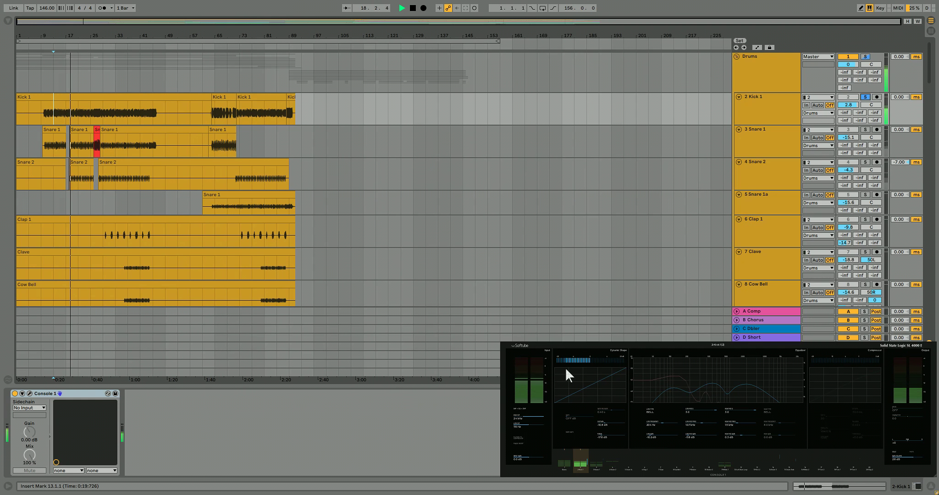
left_click(865, 97)
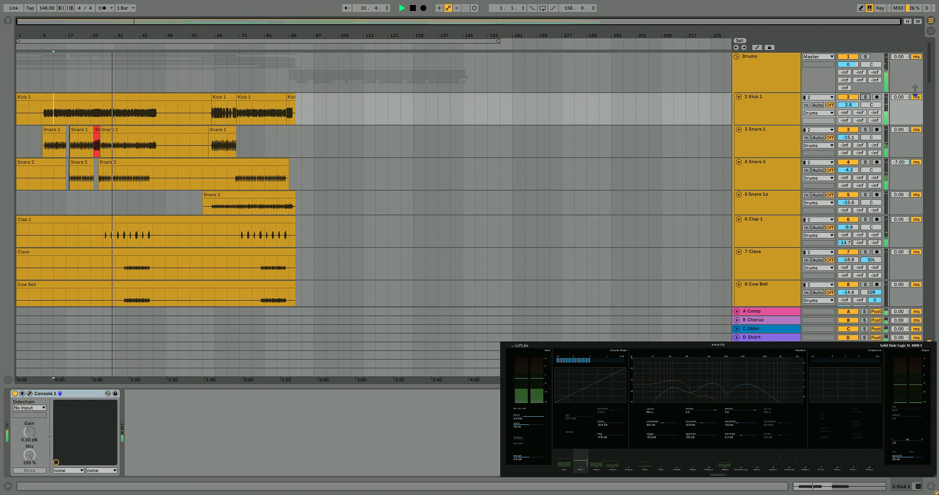
key("space")
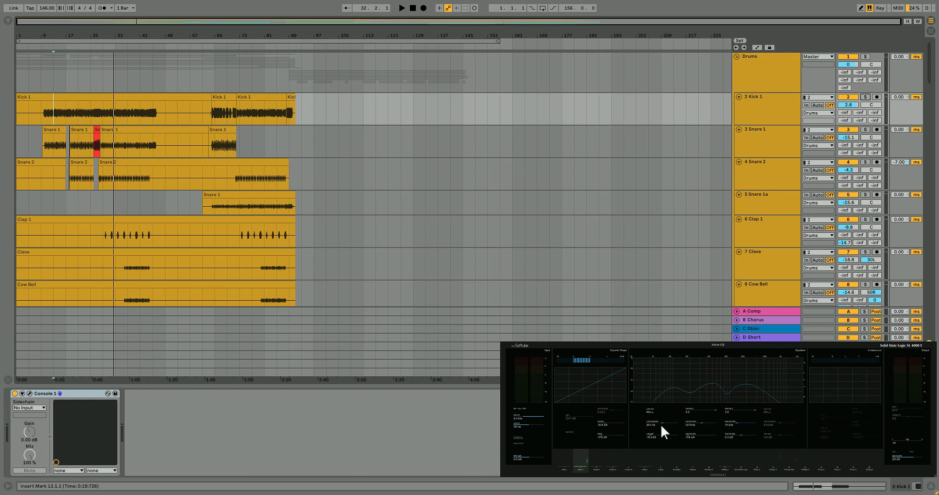
- Select the Snare 1 clip starting at 18.2.1, solo the Snare 1 track and listen to the passage
left_click(769, 132)
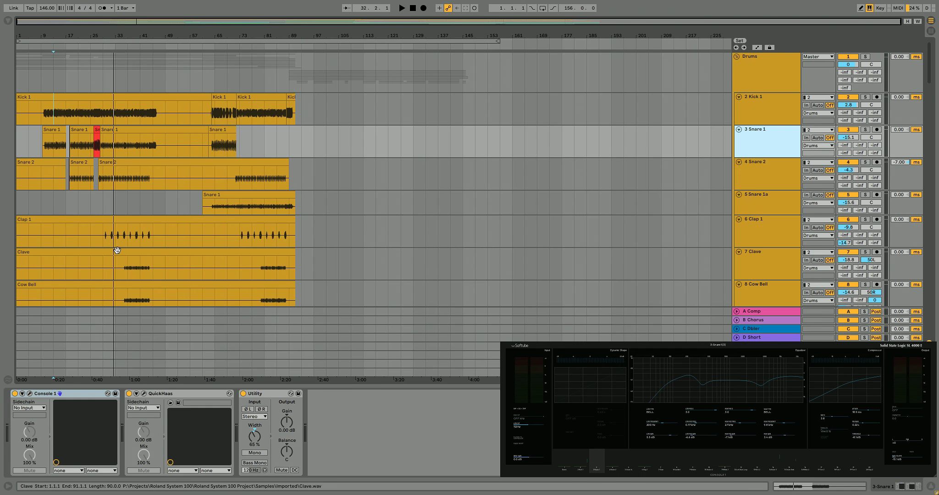
left_click(84, 129)
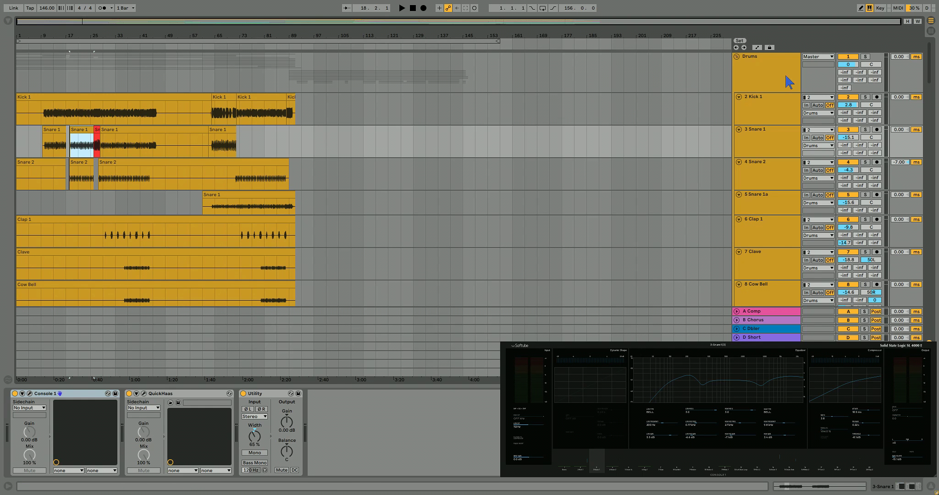
left_click(790, 131)
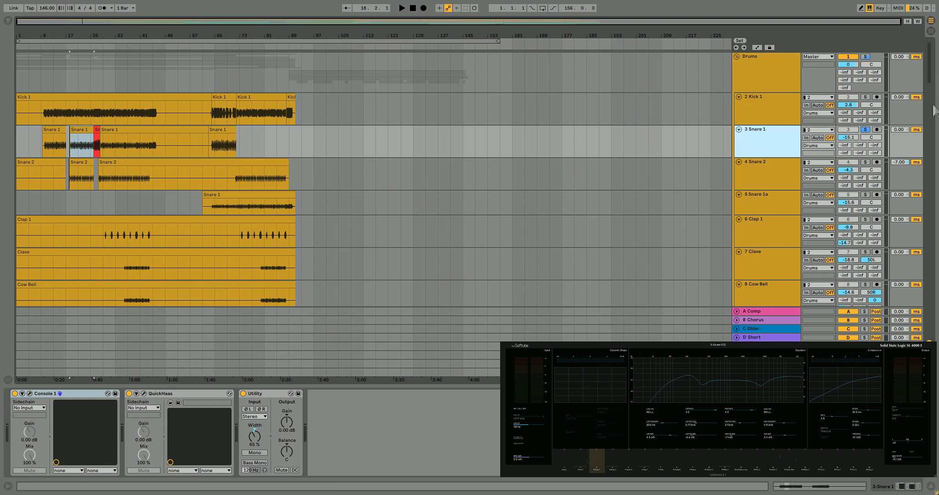
key("space")
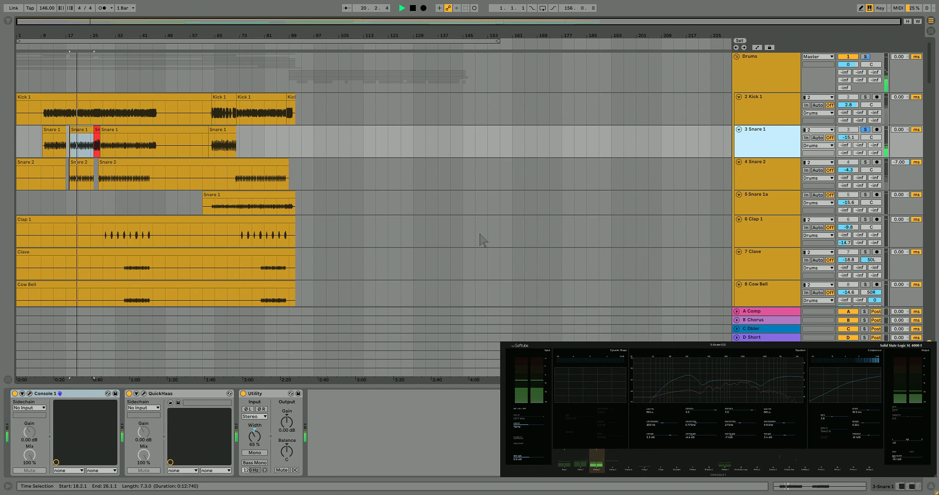
key("space")
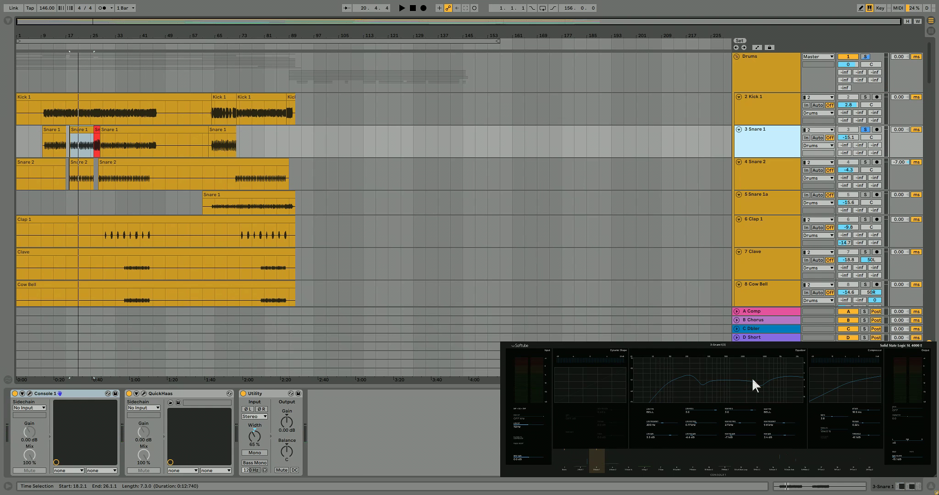
- Open the QuickHaas plug-in window on Snare 1 and place it over the arrangement to inspect its delay setting
left_click(205, 396)
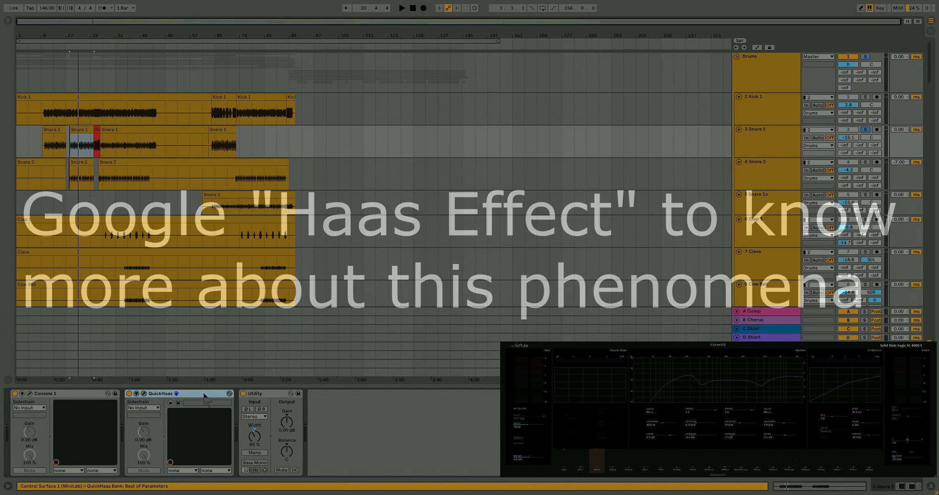
left_click(143, 393)
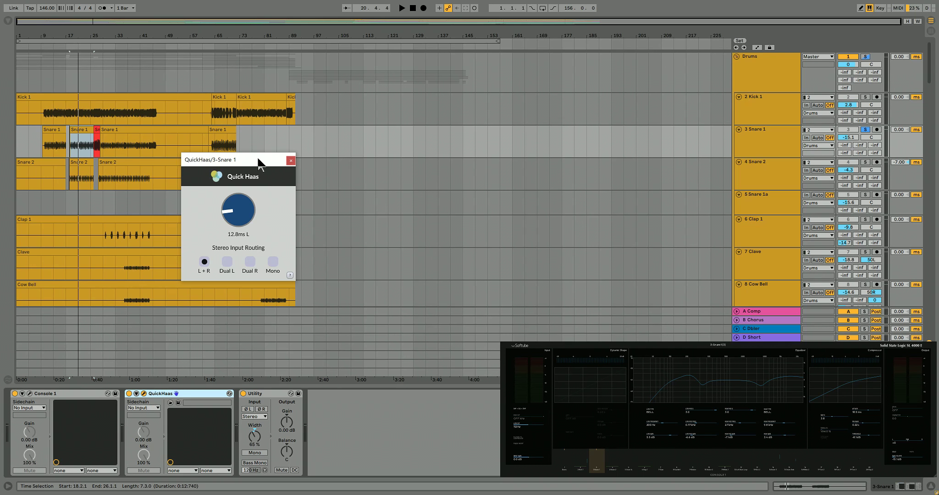
left_click_drag(259, 158, 291, 162)
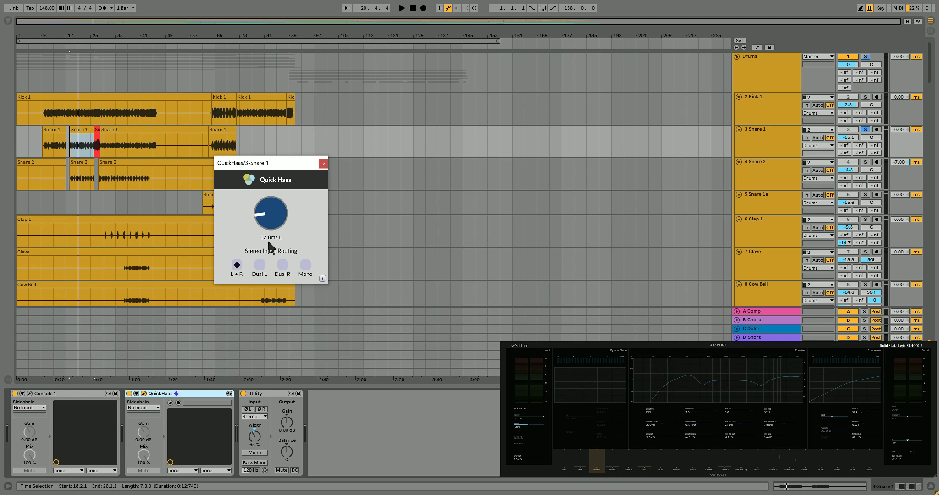
left_click_drag(269, 163, 274, 154)
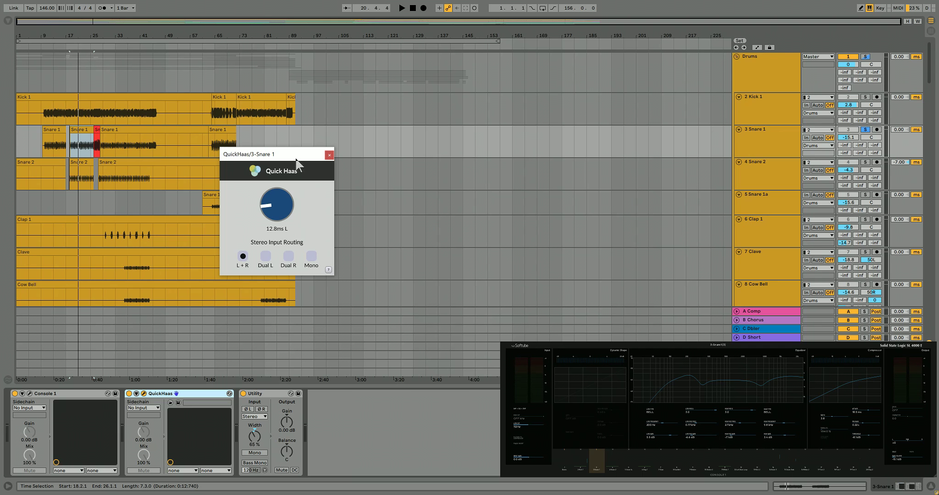
- Play the soloed Snare 1 passage with QuickHaas switched off and on for comparison, then stop playback
left_click_drag(298, 154, 301, 165)
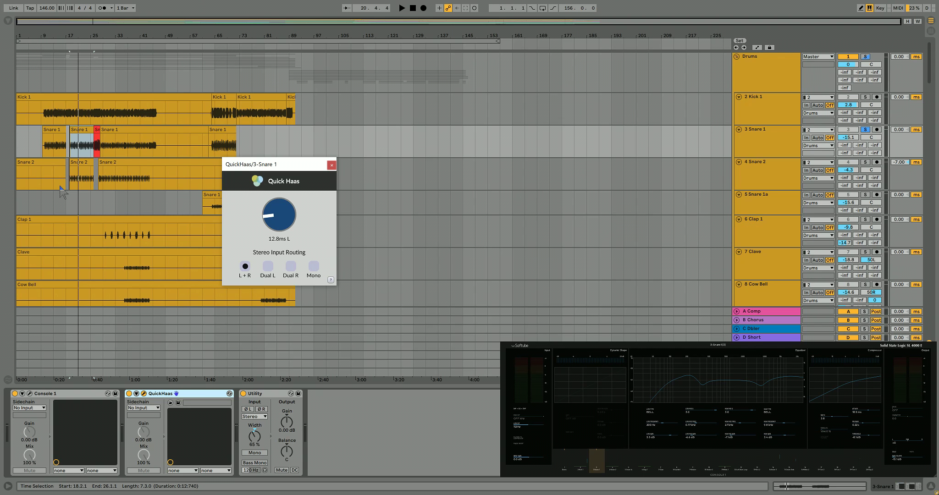
key("space")
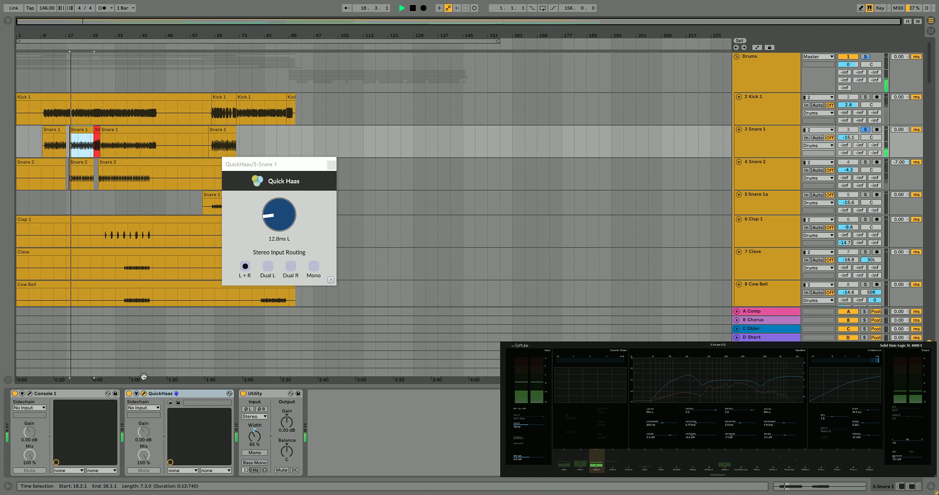
left_click(129, 394)
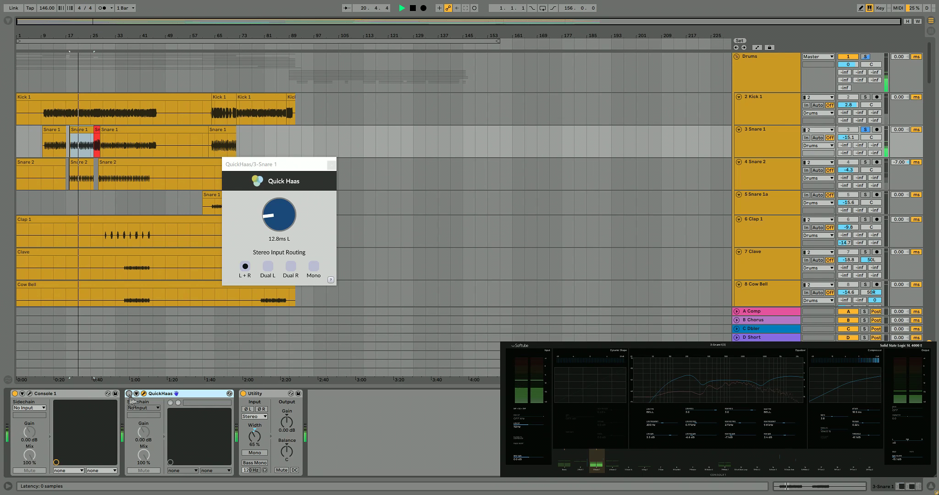
left_click(129, 394)
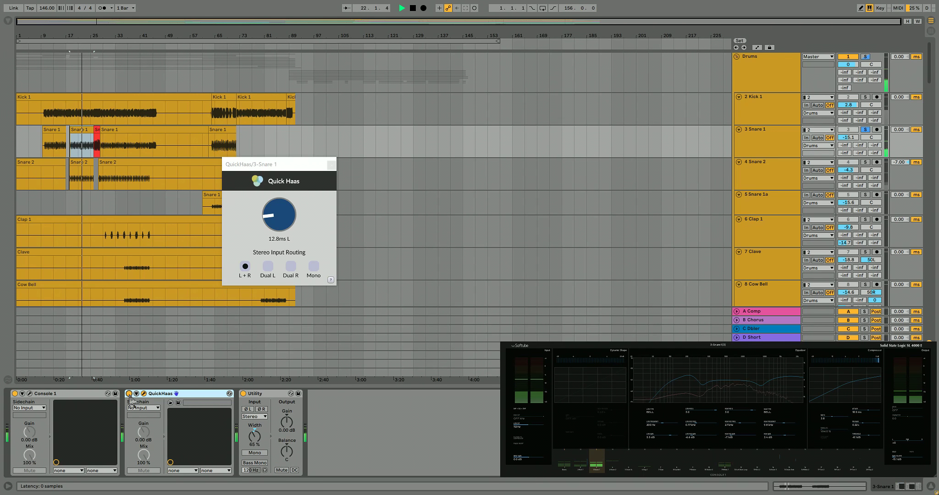
key("space")
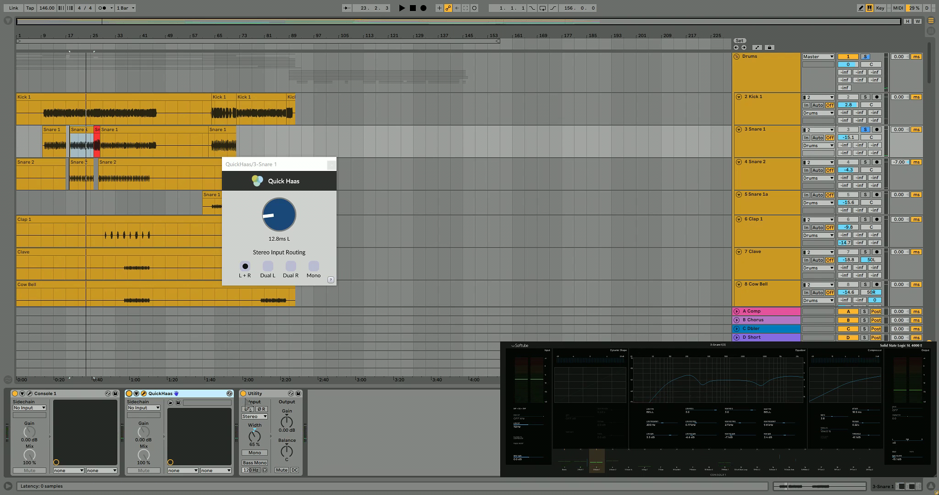
- Switch Snare 1's Utility to Mono and replay the passage, comparing QuickHaas off and on
left_click(257, 454)
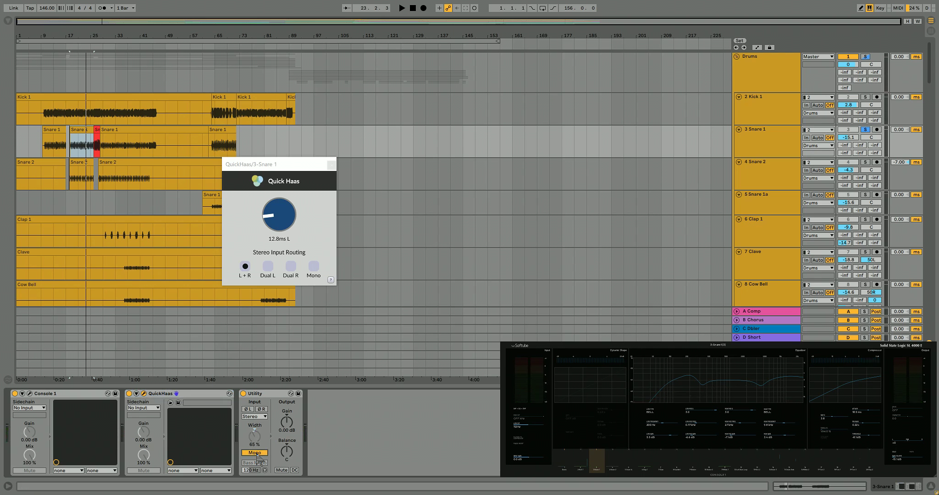
key("space")
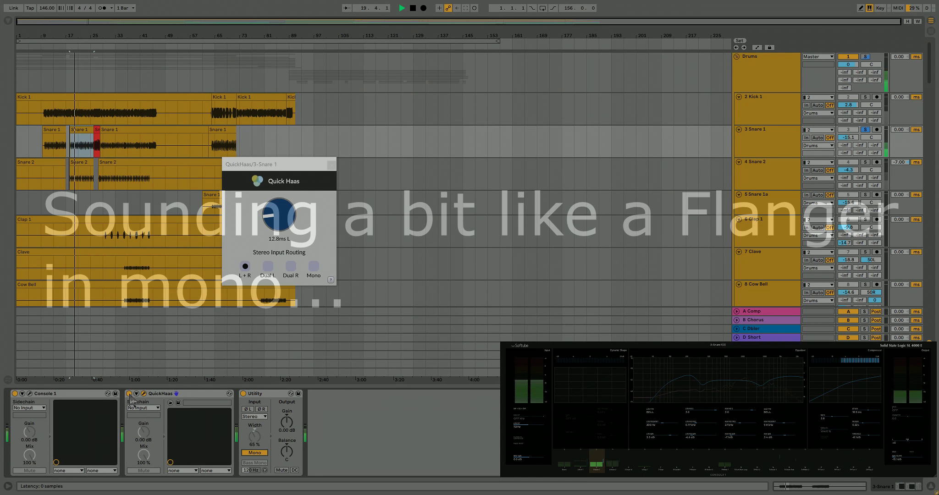
left_click(130, 396)
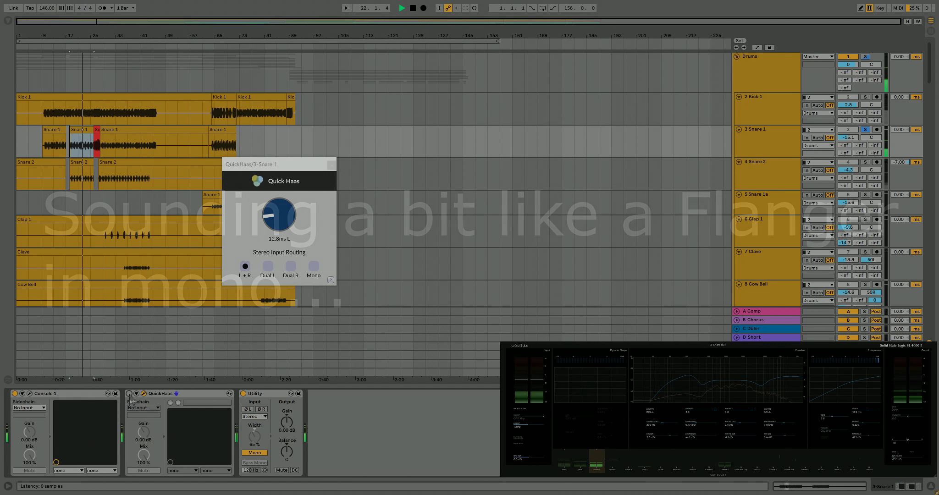
left_click(129, 394)
- Set Snare 1's QuickHaas delay to 13.1 ms L, turn off Utility's Mono and stop playback
left_click_drag(283, 224, 288, 207)
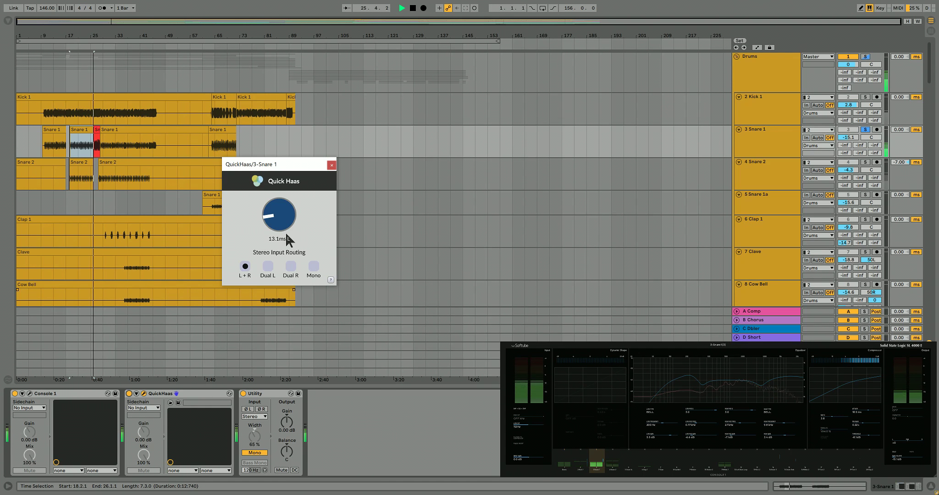
left_click(255, 453)
key("space")
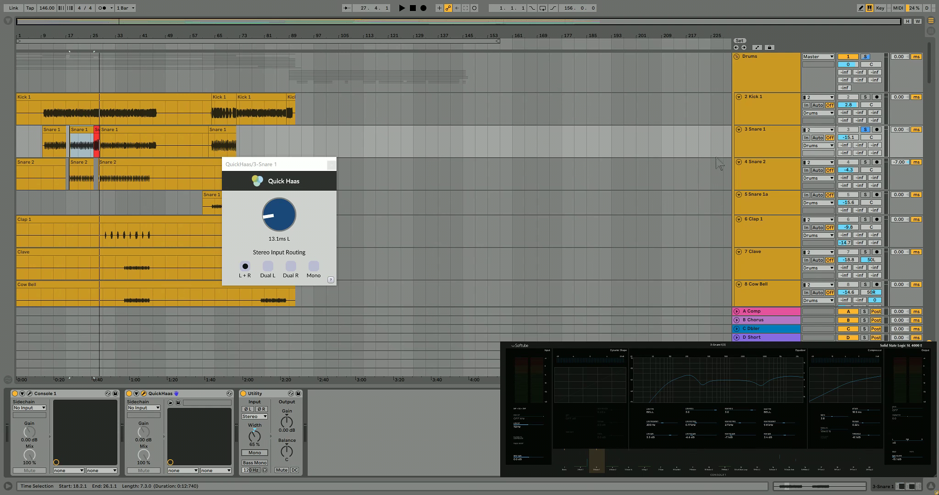
- Show Snare 2's Console 1 and L1 limiter devices, solo the track and play it from bar 33
left_click(770, 165)
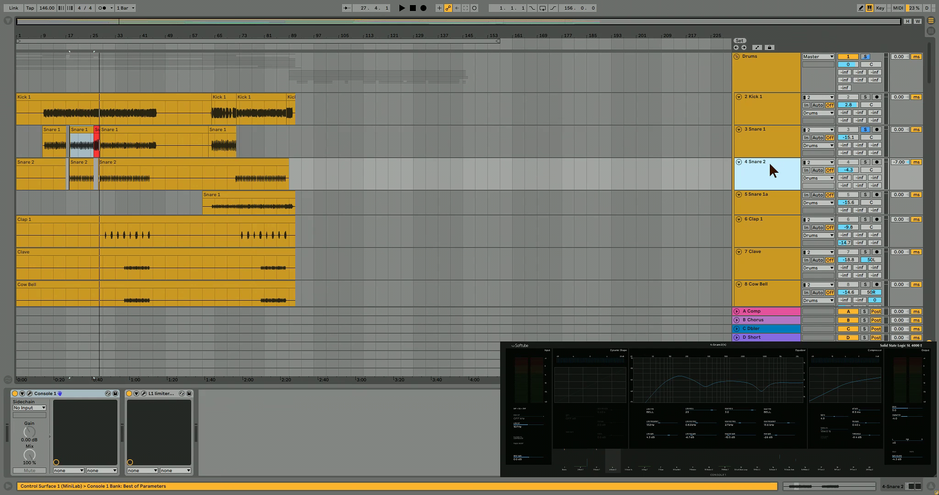
left_click(865, 162)
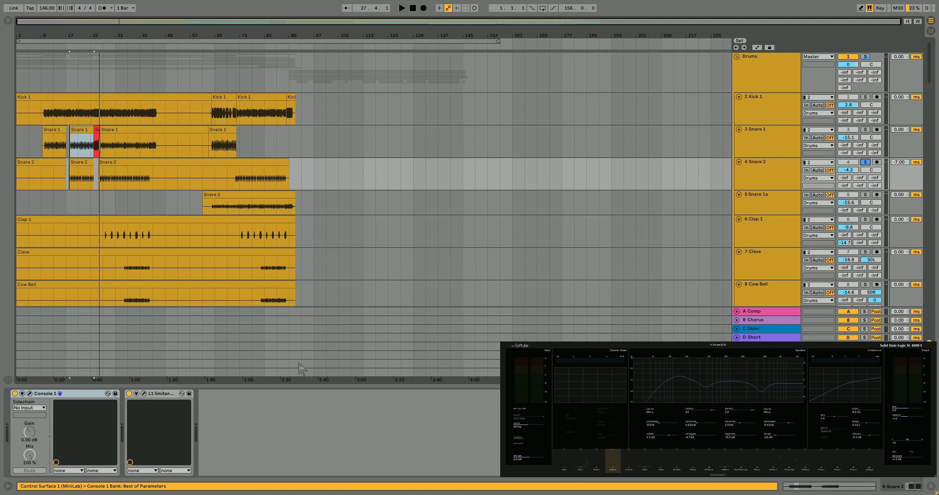
left_click(162, 395)
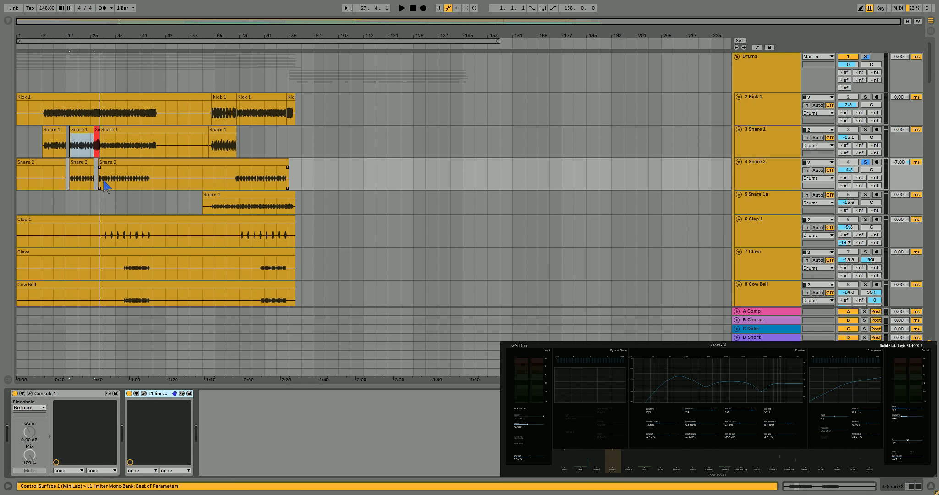
left_click(116, 170)
left_click(777, 161)
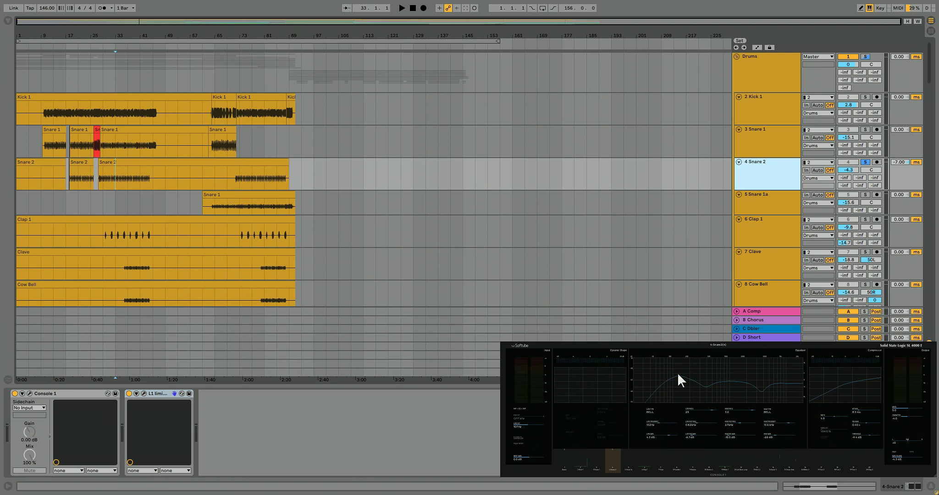
key("space")
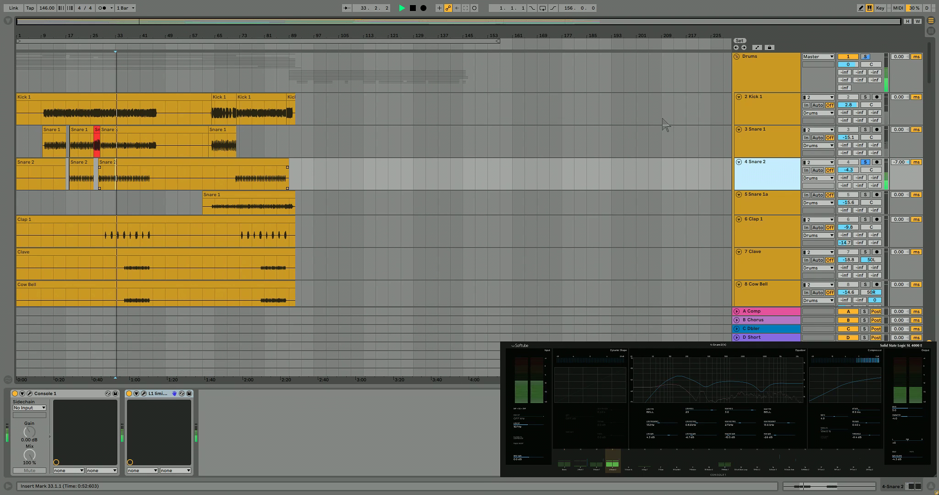
- Open the L1 limiter window on Snare 2 and compare the sound with the limiter off and on
left_click(144, 393)
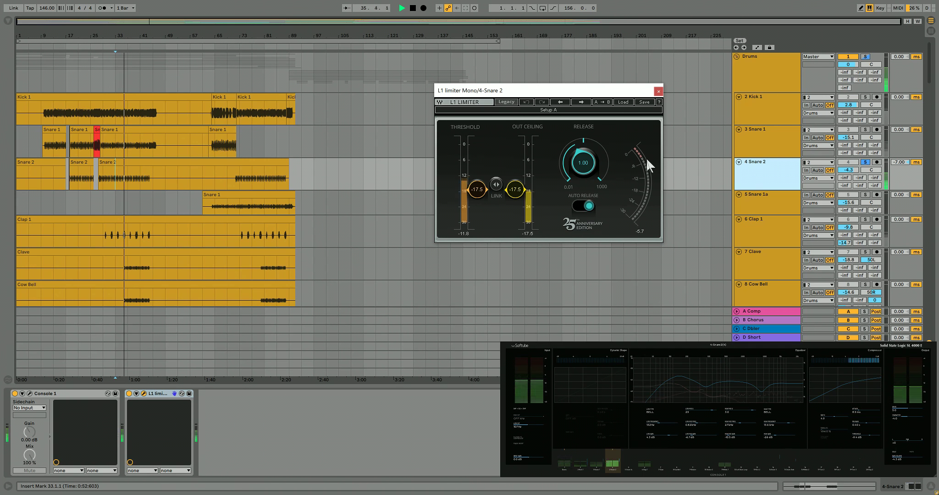
left_click(130, 394)
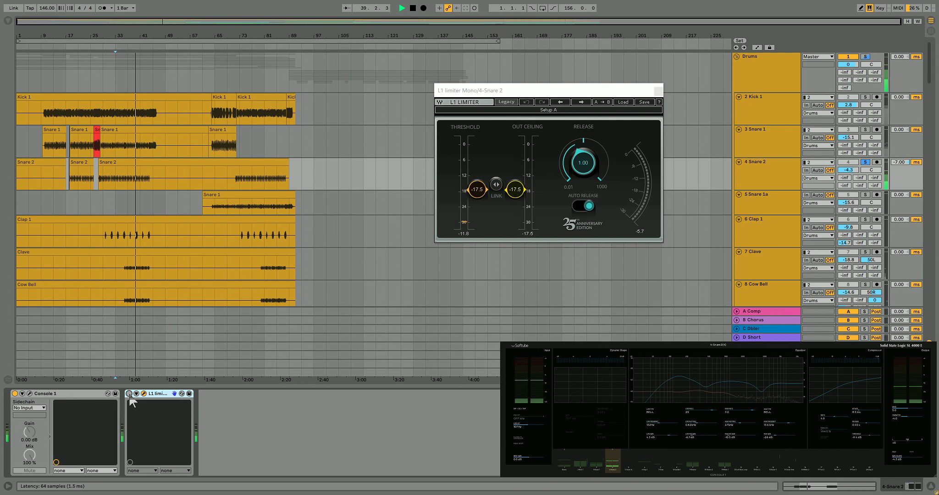
left_click(130, 394)
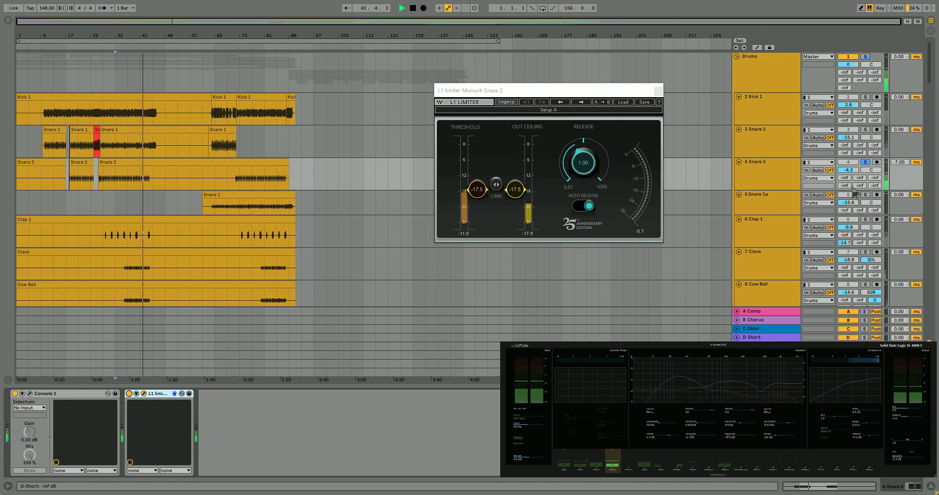
- Solo the Snare 1a track, open its QuickHaas window and play the track from bar 69
left_click(780, 199)
left_click(227, 199)
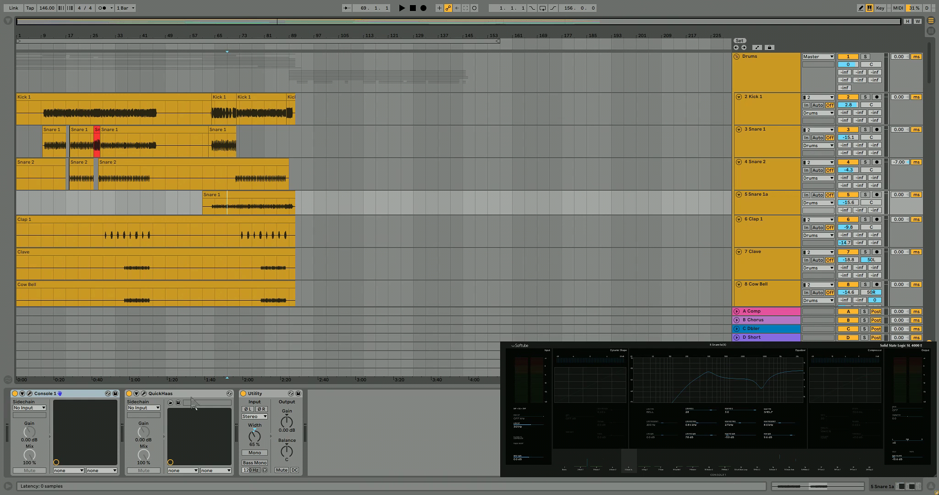
left_click(172, 394)
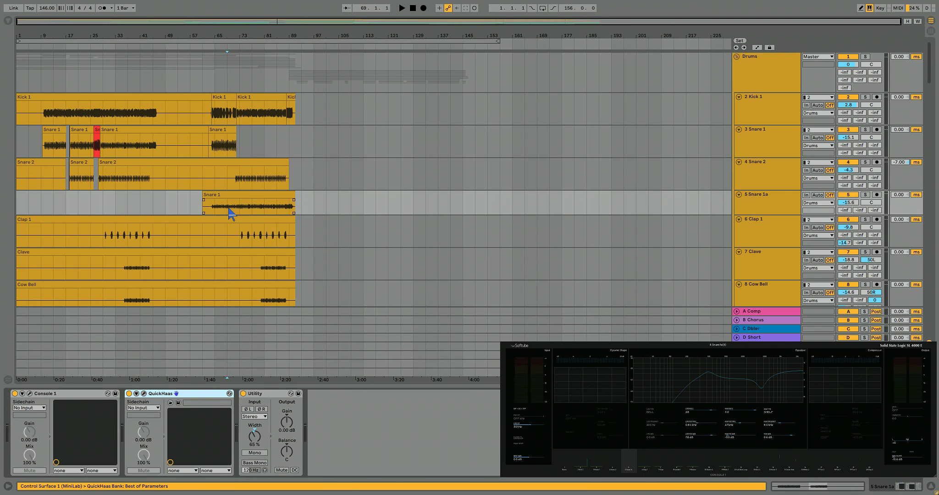
left_click(865, 196)
left_click(764, 202)
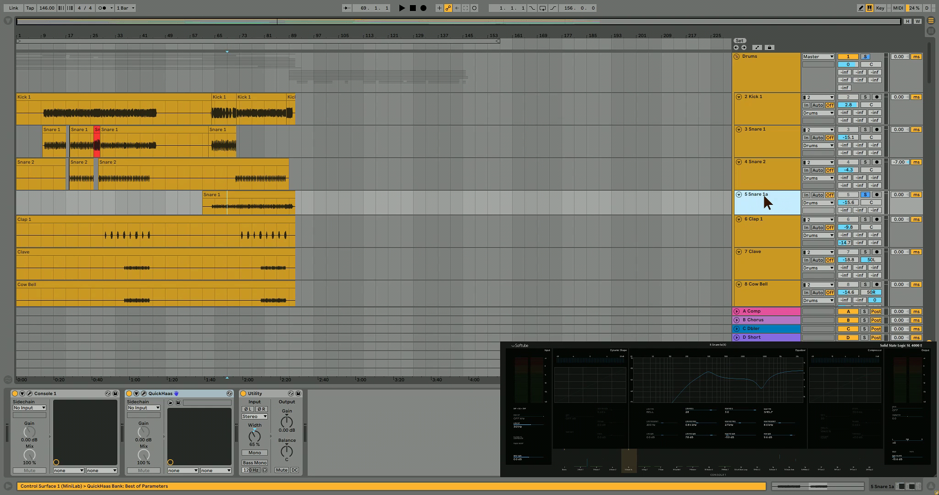
left_click(144, 394)
key("space")
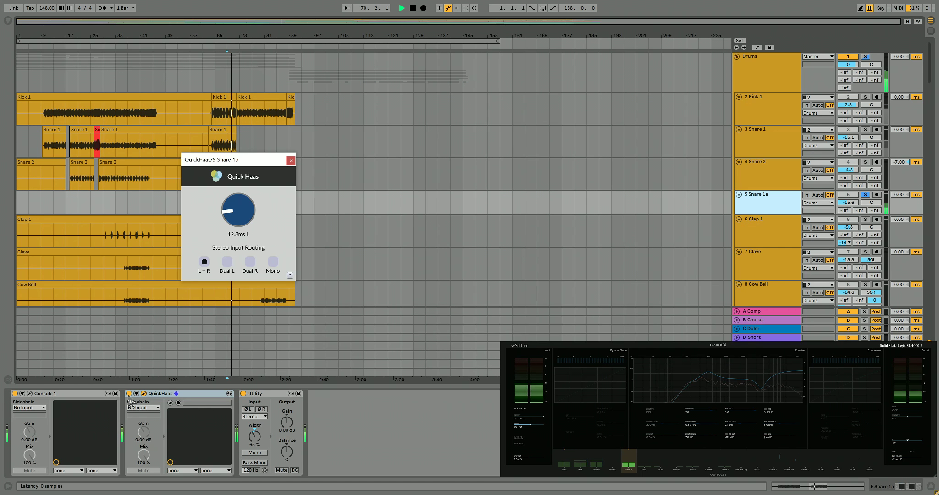
- Compare Snare 1a with QuickHaas bypassed, clear the solo, replay the full mix from bar 69 and close the plug-in window
left_click(129, 393)
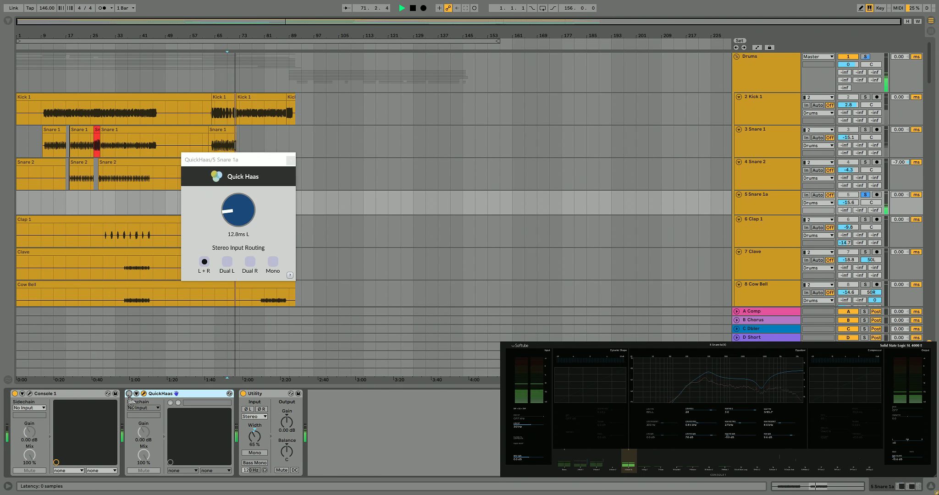
left_click(865, 194)
key("space")
key("space")
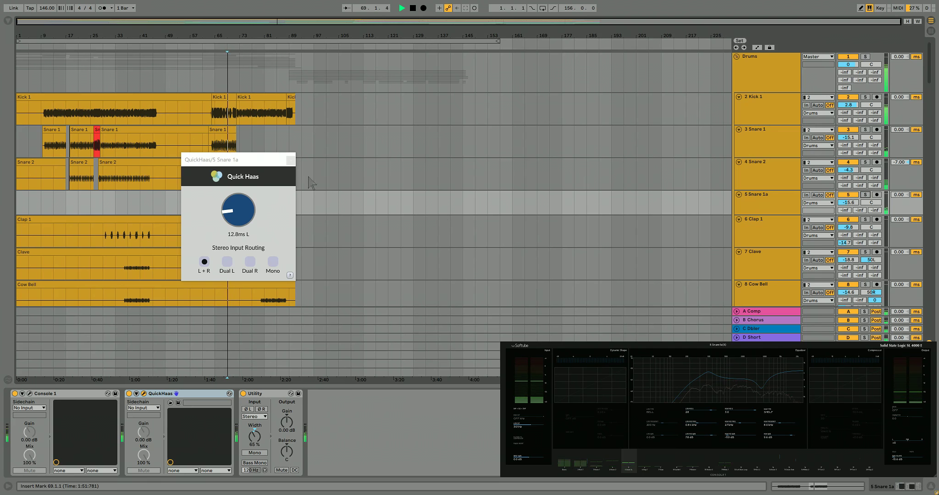
left_click(290, 160)
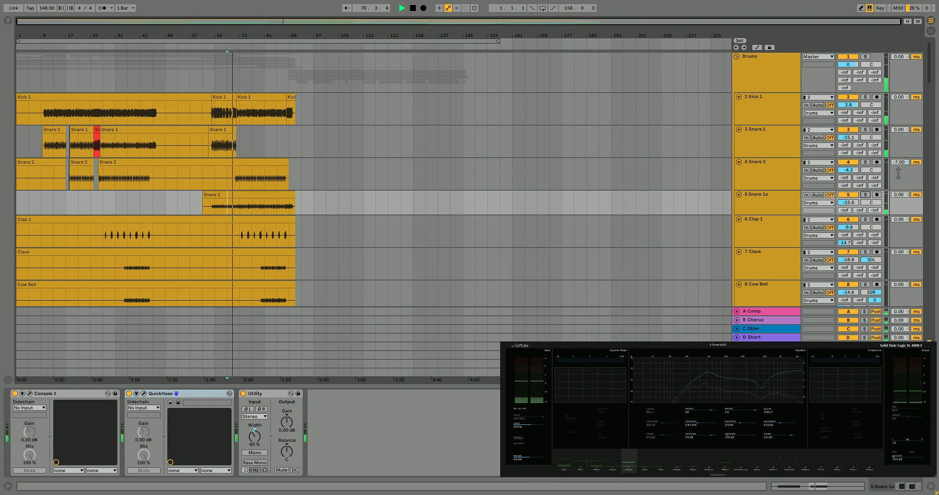
- Examine the Console 1 settings of the Clap 1, Clave and Cow Bell tracks during playback
left_click(787, 224)
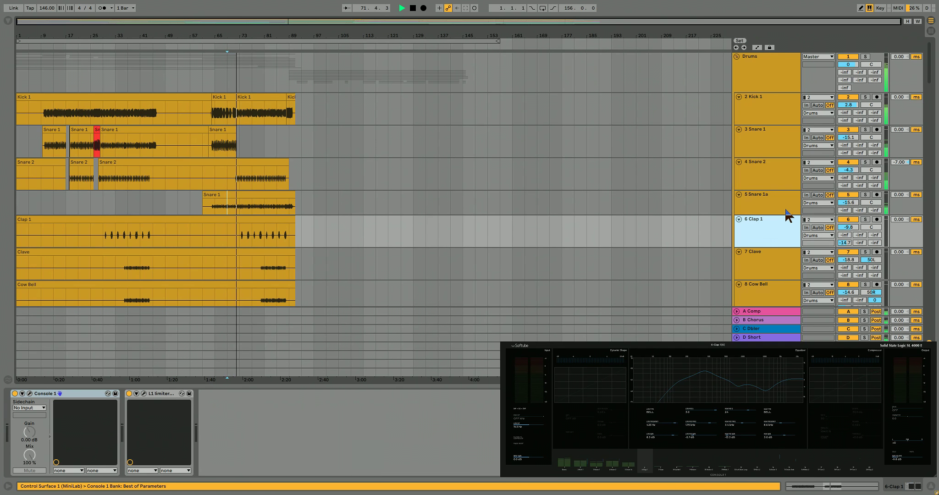
scroll(786, 211, "down", 2)
left_click(768, 198)
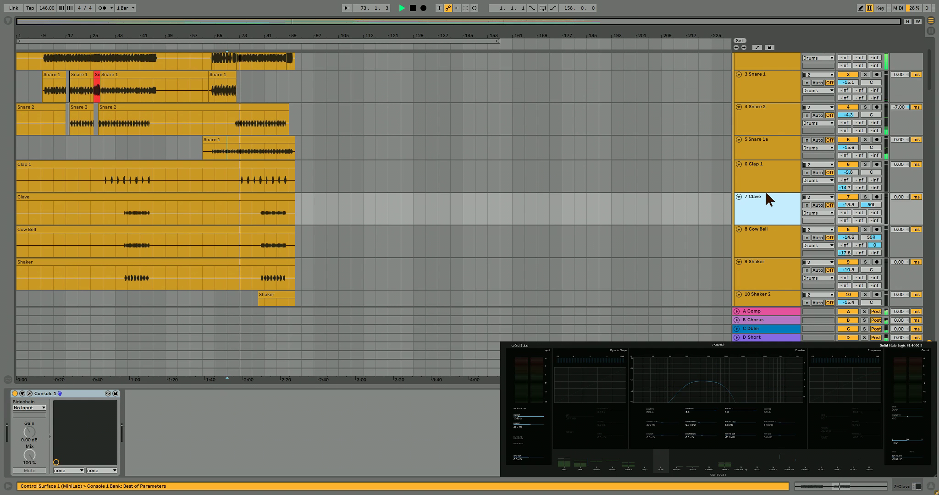
scroll(766, 191, "down", 2)
scroll(771, 184, "down", 2)
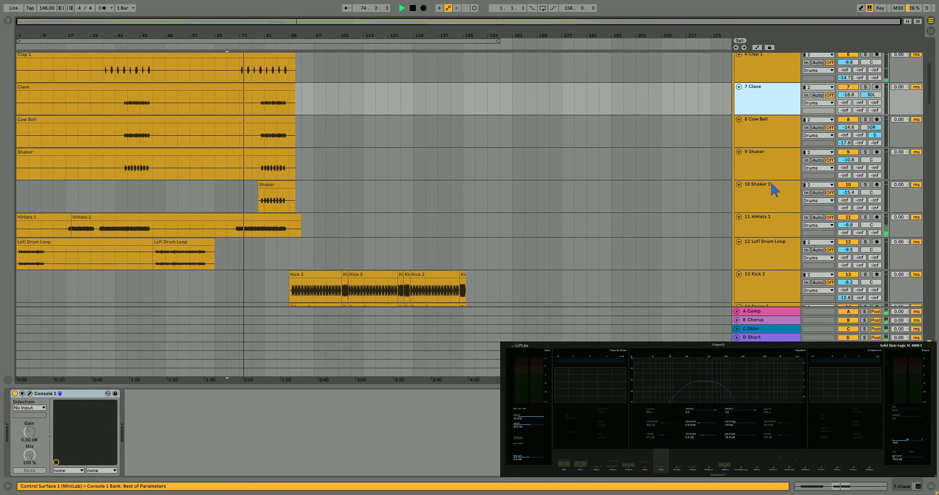
left_click(771, 137)
- Step through the tracks from Shaker to Lofi Drum Loop, examine their device settings and stop playback
key("Down")
key("Down")
key("Down")
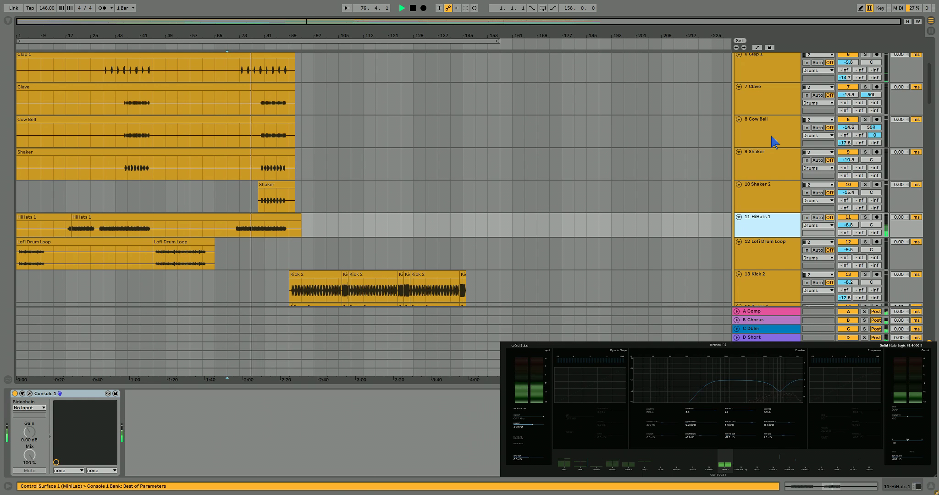
key("Down")
key("Down")
key("Up")
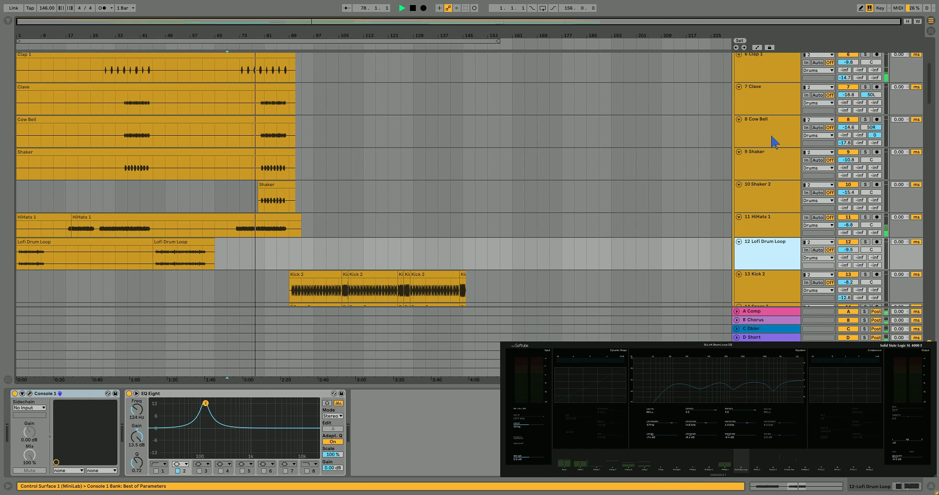
scroll(719, 190, "down", 2)
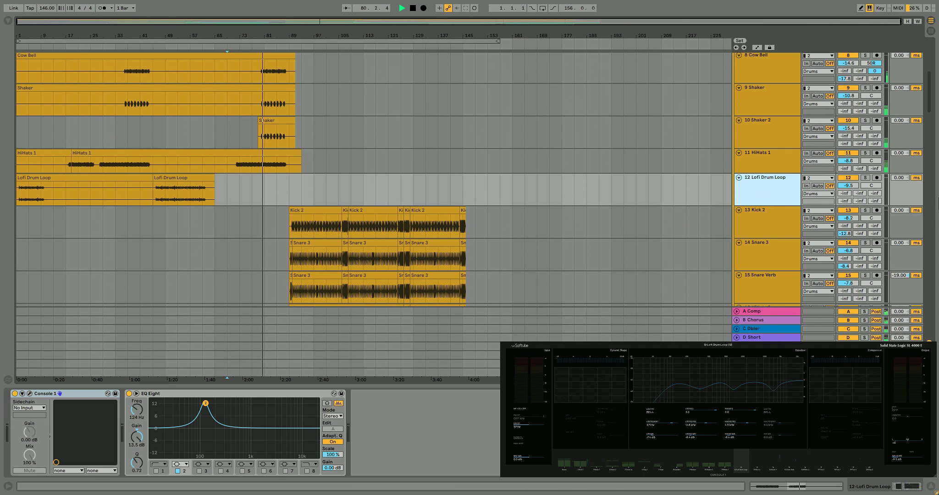
left_click(412, 7)
- Return to the start of the drum group for an overview, then show the Kick 2 track's device chain
left_click_drag(930, 105, 932, 82)
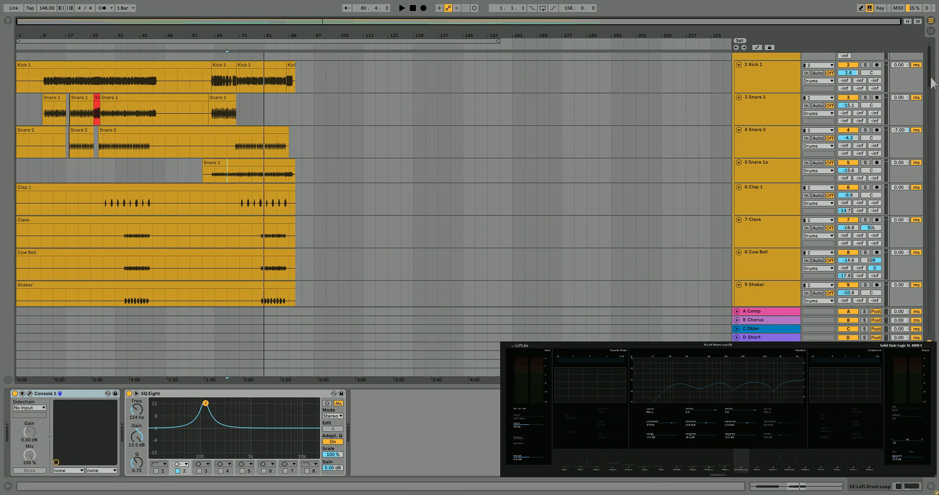
left_click_drag(932, 83, 932, 68)
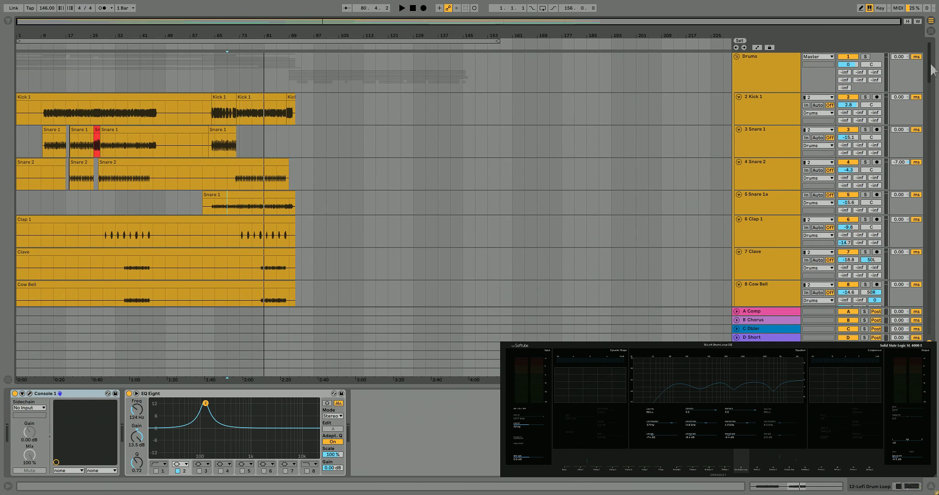
scroll(831, 124, "down", 10)
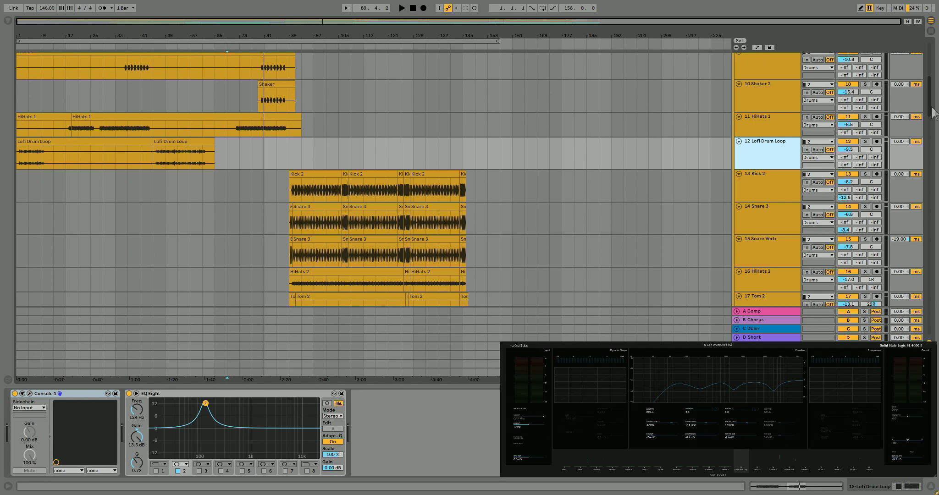
left_click(775, 180)
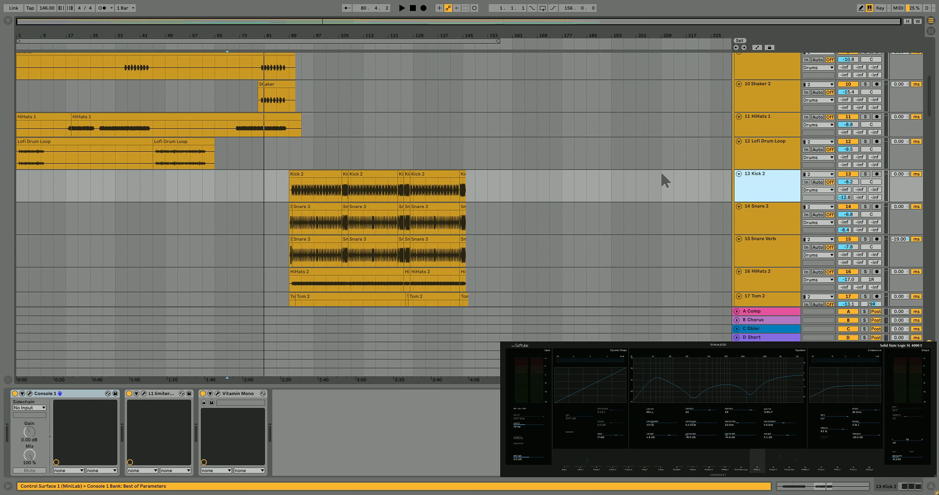
- Select the first Kick 2 clip, zoom the arrangement in around it and play the song from bar 89
left_click(327, 189)
left_click(315, 173)
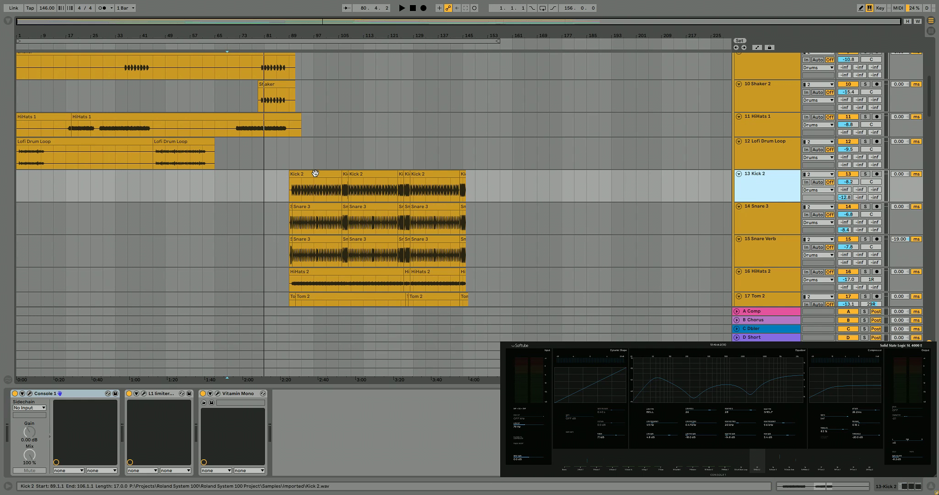
left_click(315, 173)
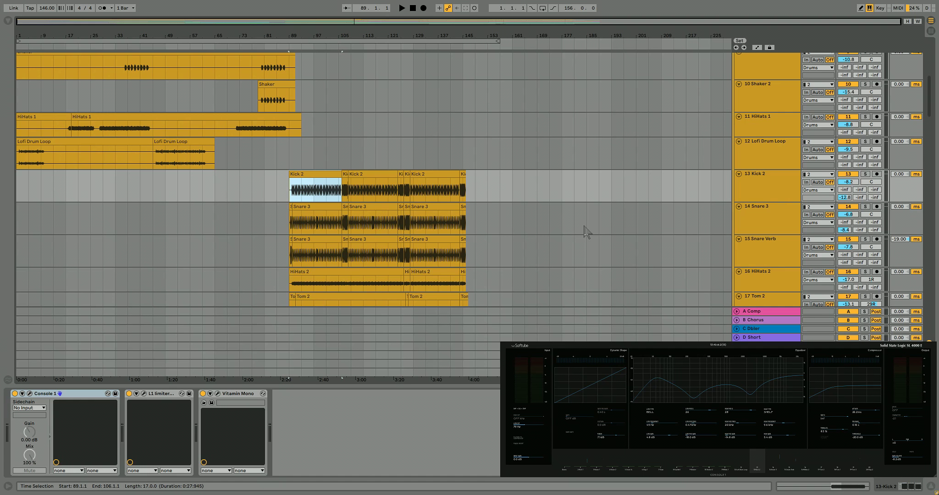
left_click(290, 151)
scroll(298, 160, "up", 3)
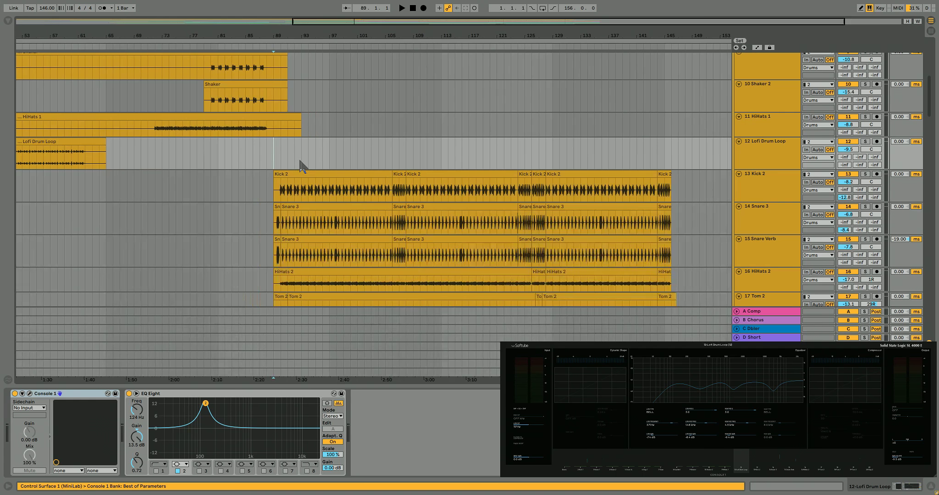
left_click(289, 173)
key("space")
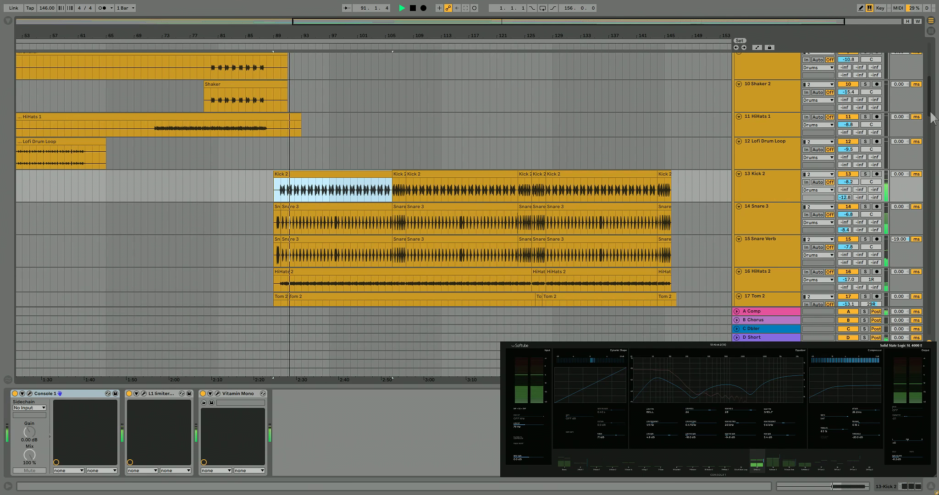
- Solo the Drums group during playback, look over the tracks from Kick 2 to Tom 3 and stop playback
scroll(931, 117, "up", 10)
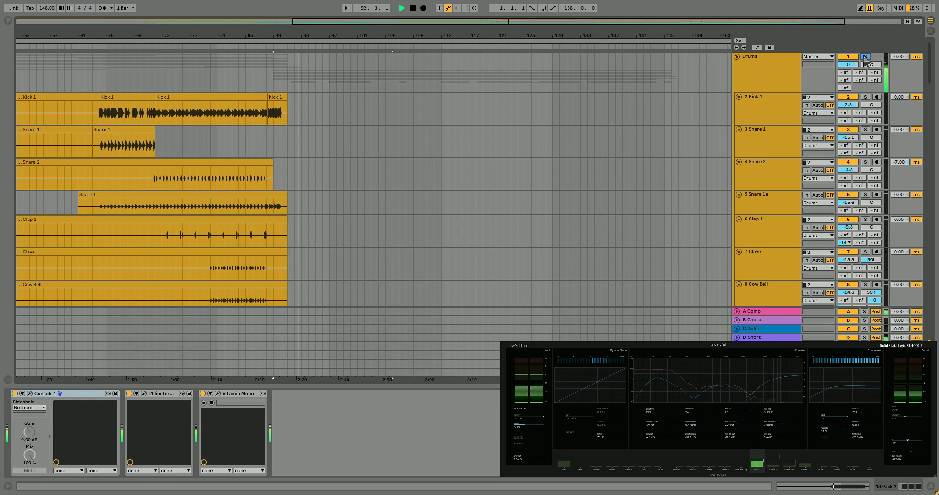
scroll(780, 126, "down", 10)
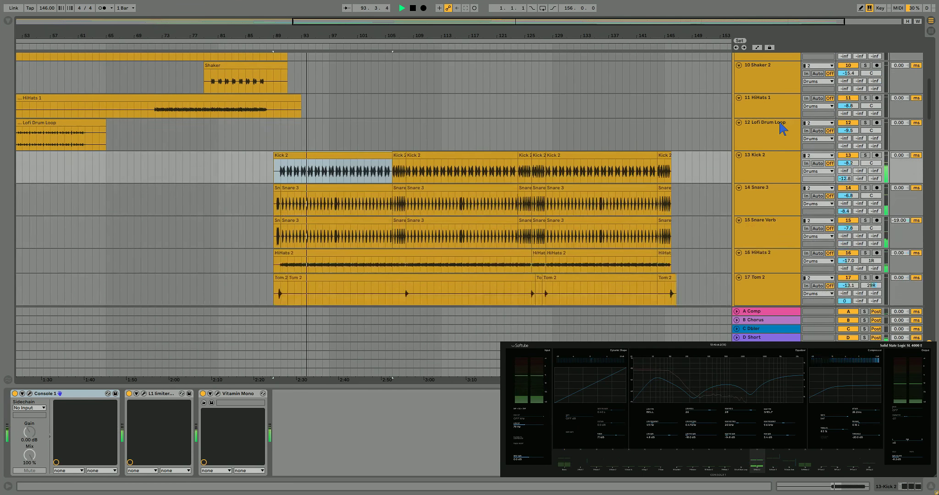
scroll(781, 128, "down", 2)
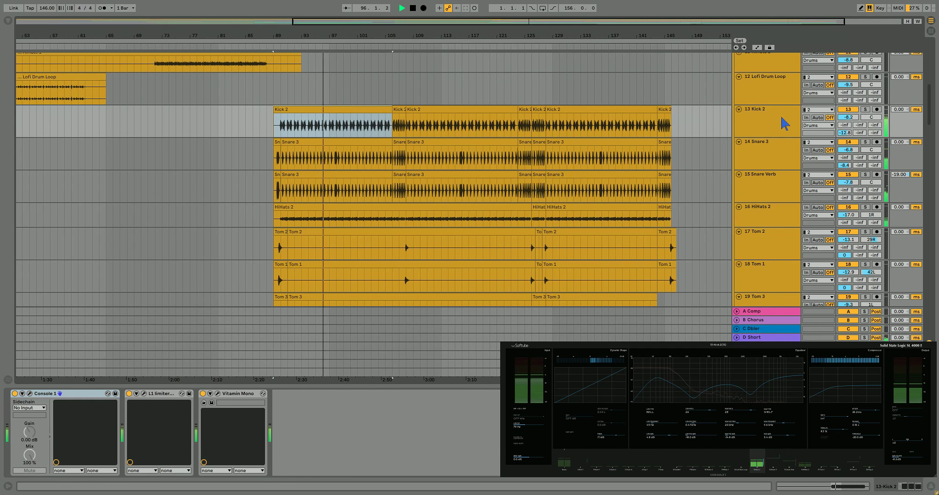
key("space")
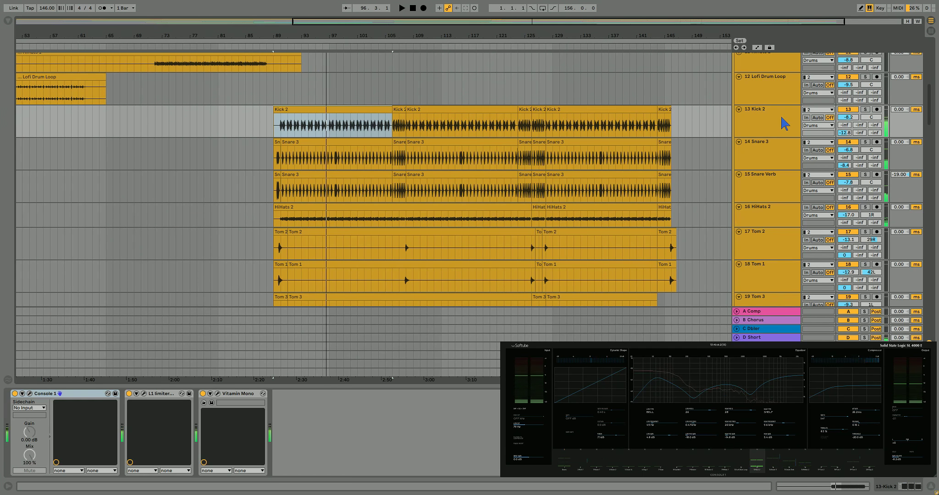
- Show the Snare 3 and Snare Verb device chains, replay from bar 89 and compare the drums with Snare Verb muted and unmuted
left_click(761, 146)
left_click(762, 179)
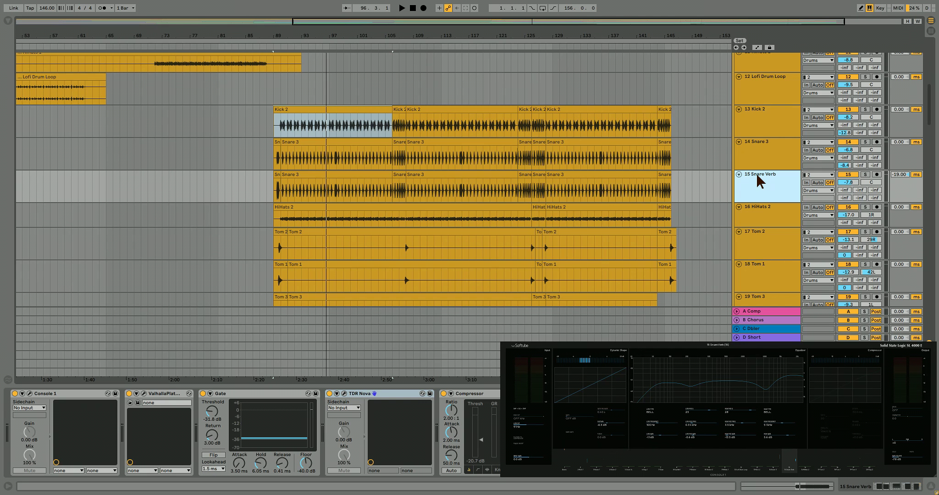
key("space")
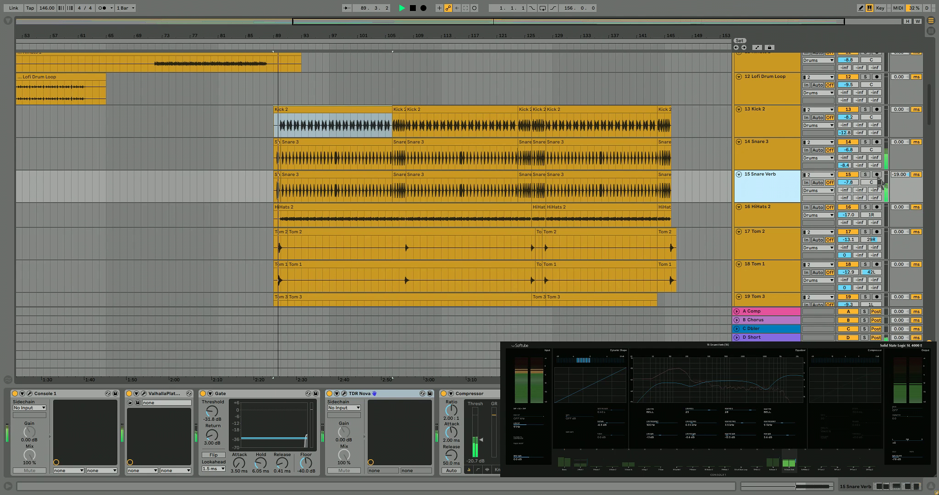
left_click(849, 174)
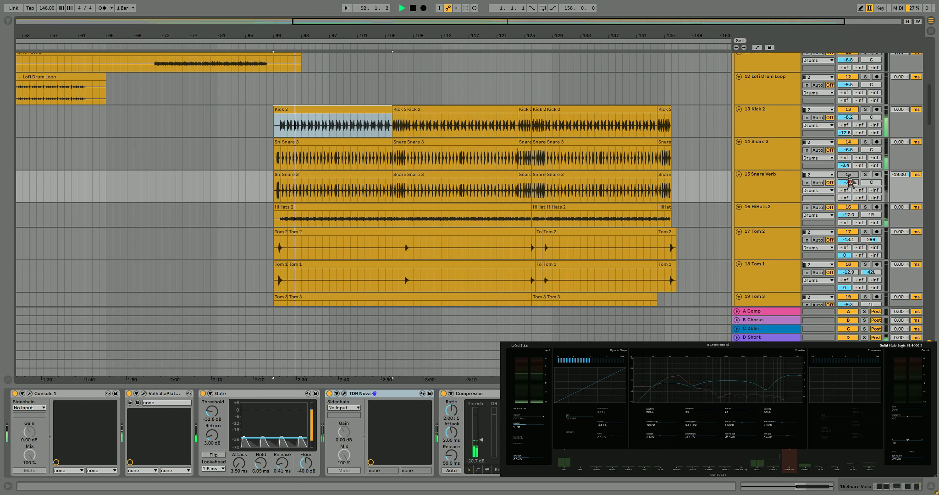
left_click(850, 177)
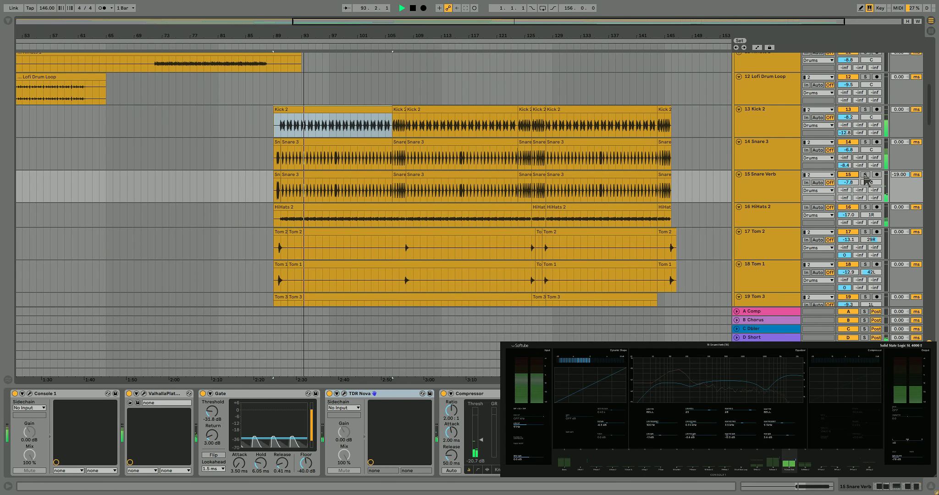
- Solo Snare Verb and audition its Snare 3 clip from bar 90
left_click(864, 175)
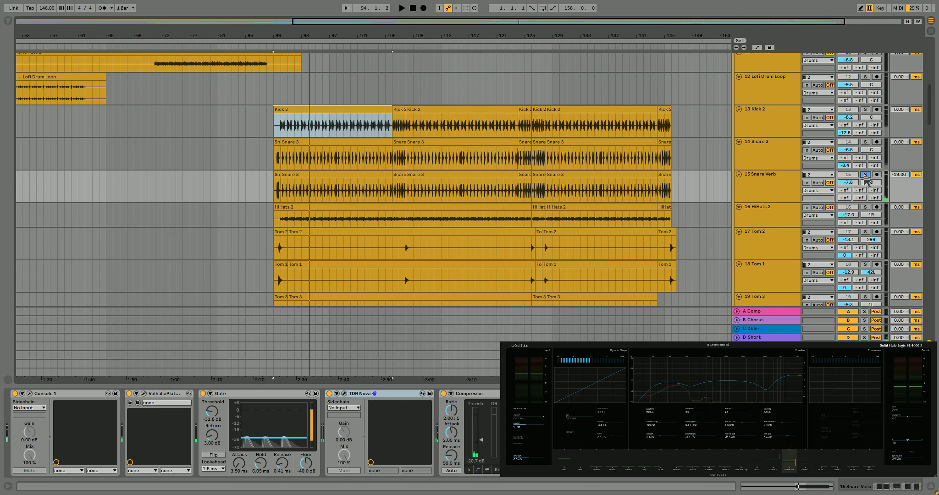
left_click(307, 176)
key("space")
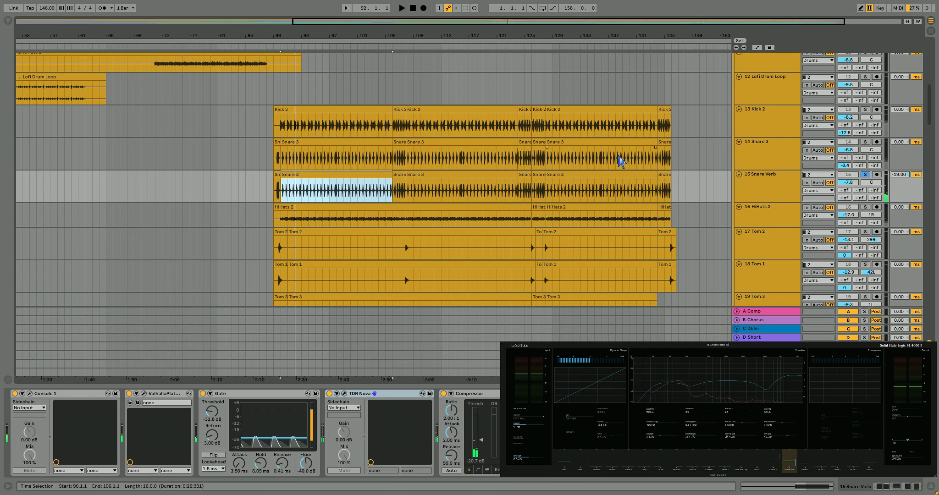
- Compare the Snare 3 and Snare Verb device chains and examine the transpose and detune settings of the Snare Verb clip
left_click(757, 144)
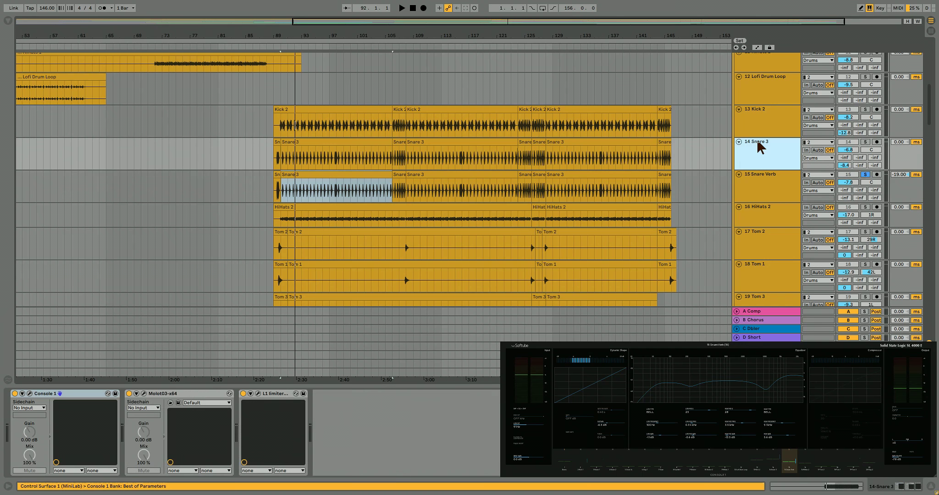
left_click(766, 175)
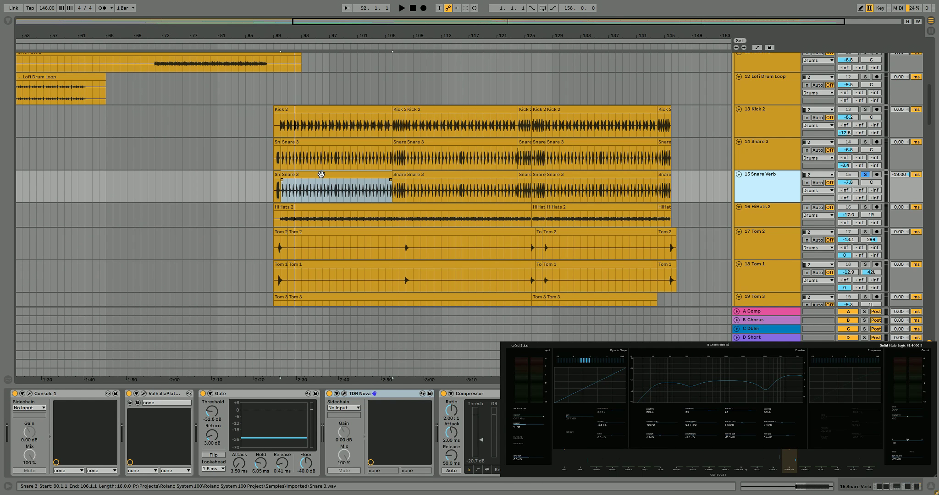
double_click(284, 190)
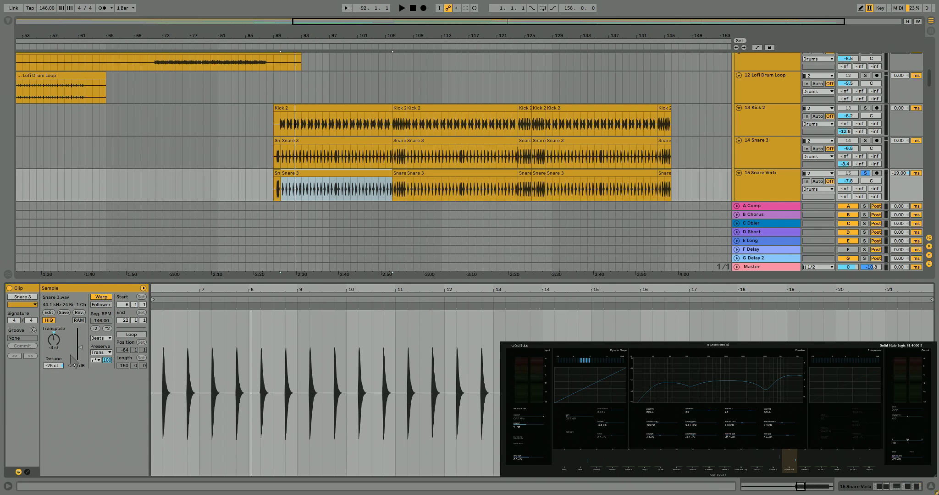
left_click(44, 365)
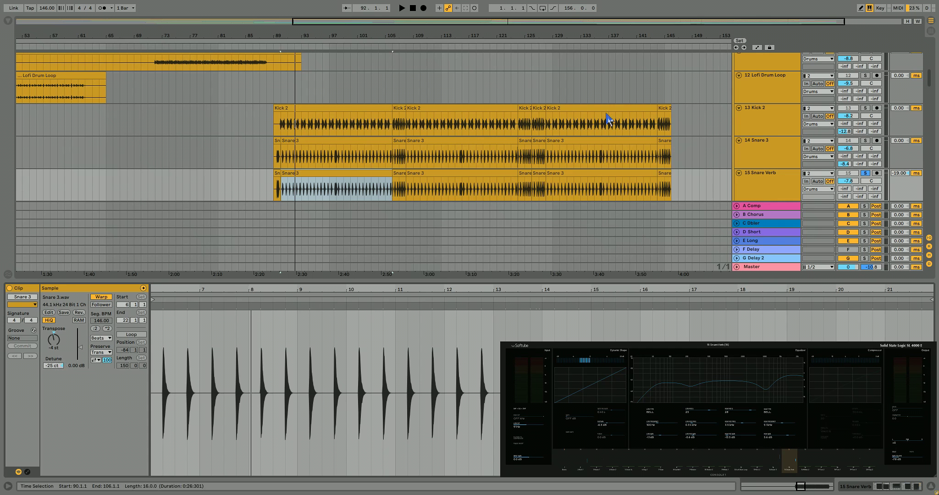
- Open ValhallaPlate on the Snare Verb track, examine its reverb settings and close its window
left_click(770, 179)
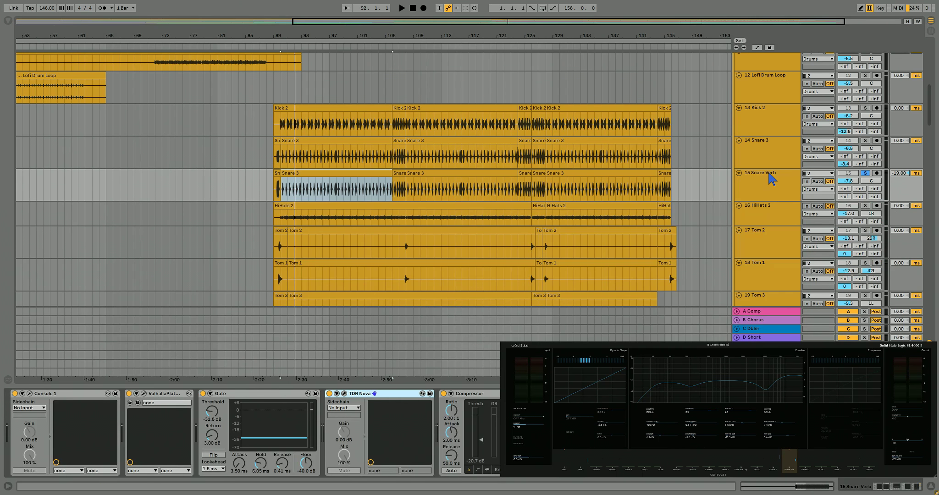
left_click(143, 394)
left_click_drag(361, 196, 338, 173)
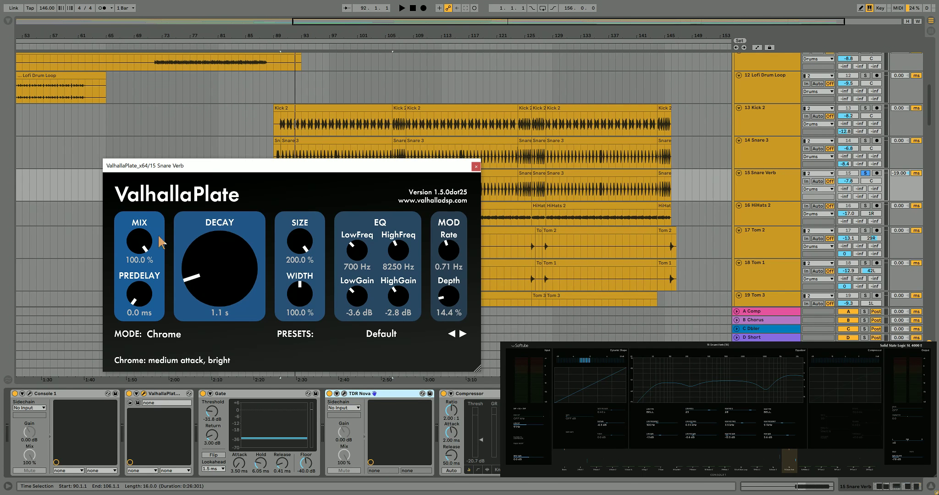
left_click(476, 167)
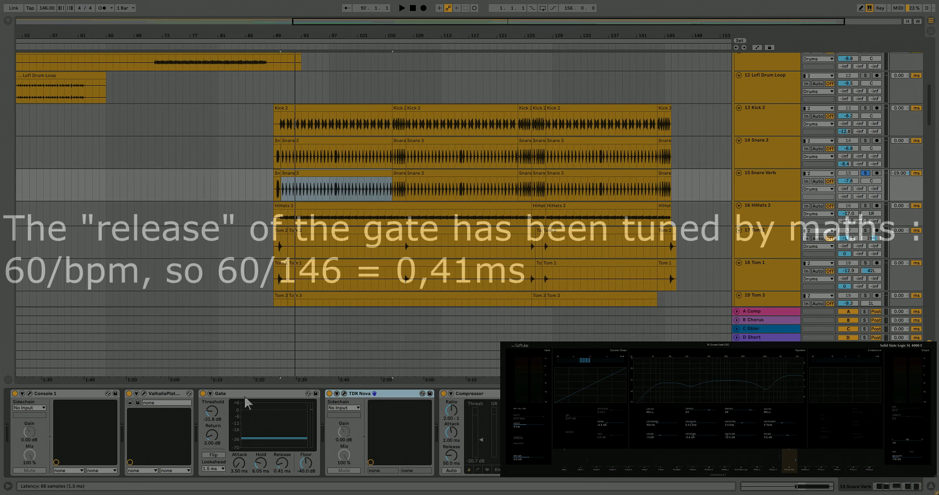
- Examine the Gate and TDR Nova on Snare Verb, inspecting Nova's bands III and IV, and close the Nova window
left_click(244, 395)
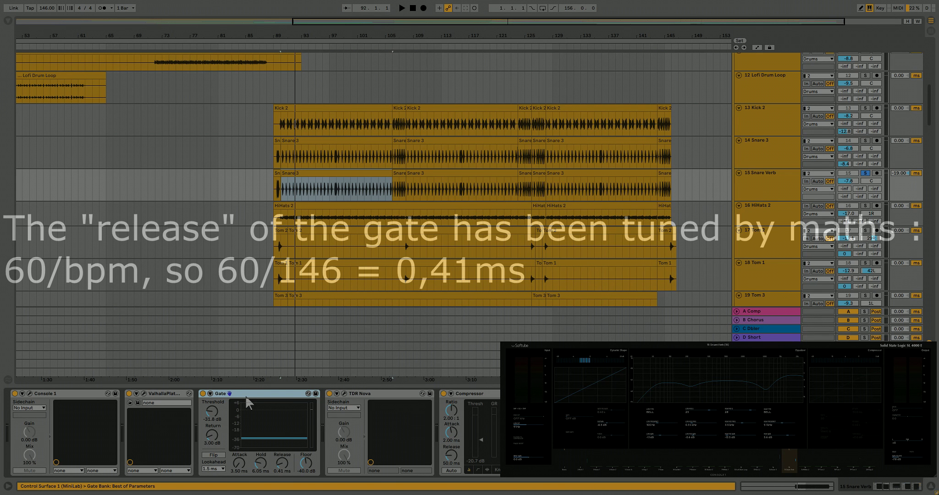
left_click(344, 394)
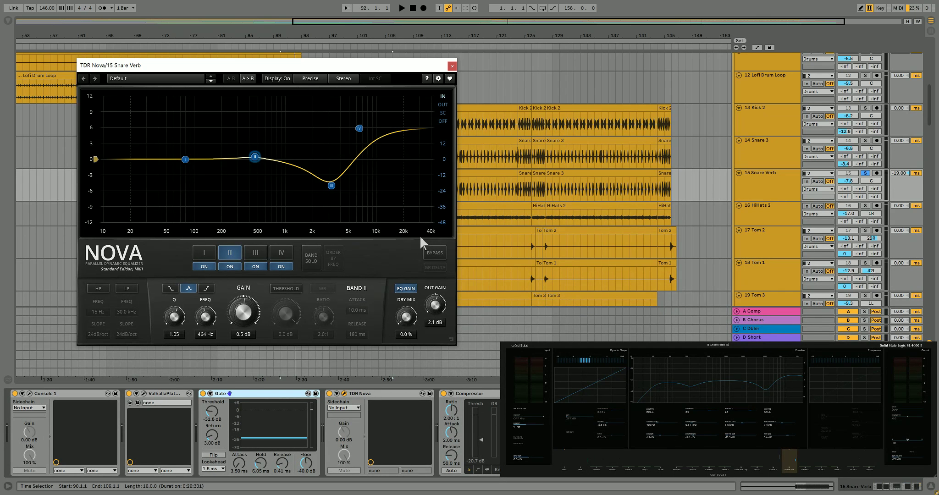
left_click(332, 186)
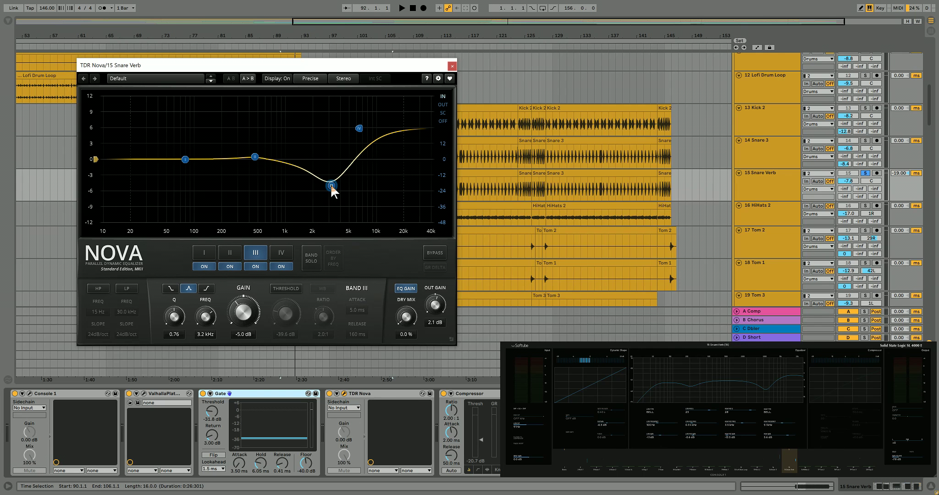
left_click(360, 128)
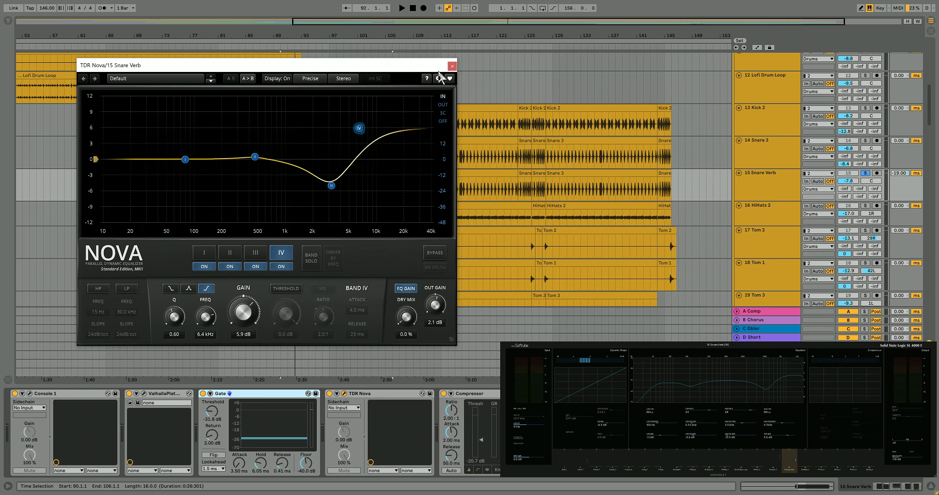
left_click(452, 67)
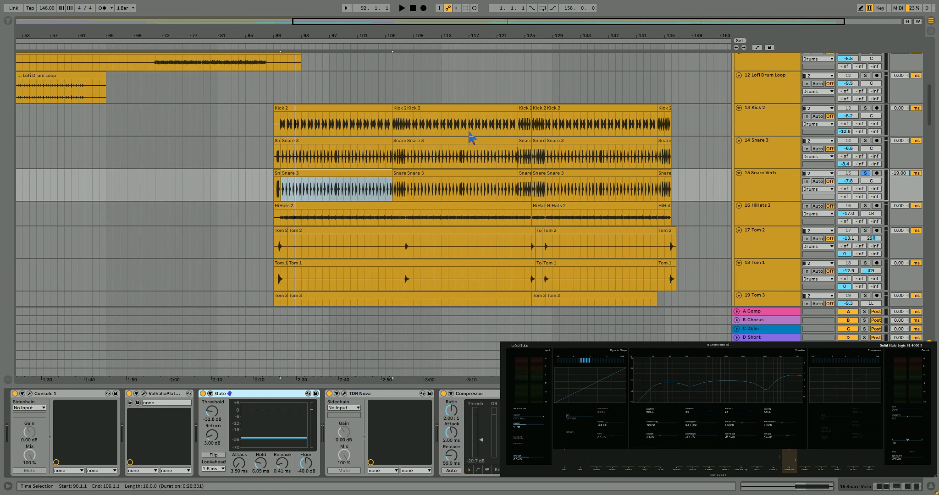
- Move the Console 1 display aside to examine Snare Verb's Compressor, highlight ValhallaPlate and return the display to its place
left_click_drag(556, 346, 558, 221)
left_click(496, 395)
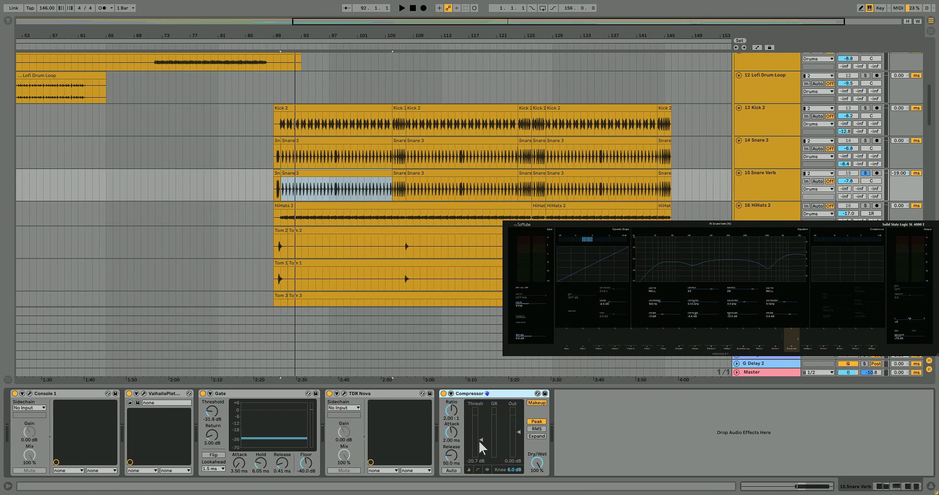
left_click(164, 404)
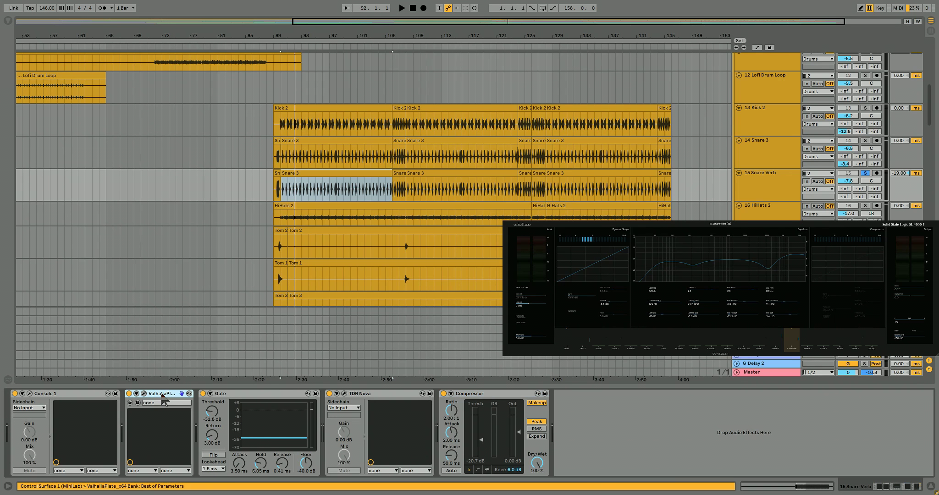
left_click_drag(685, 226, 680, 344)
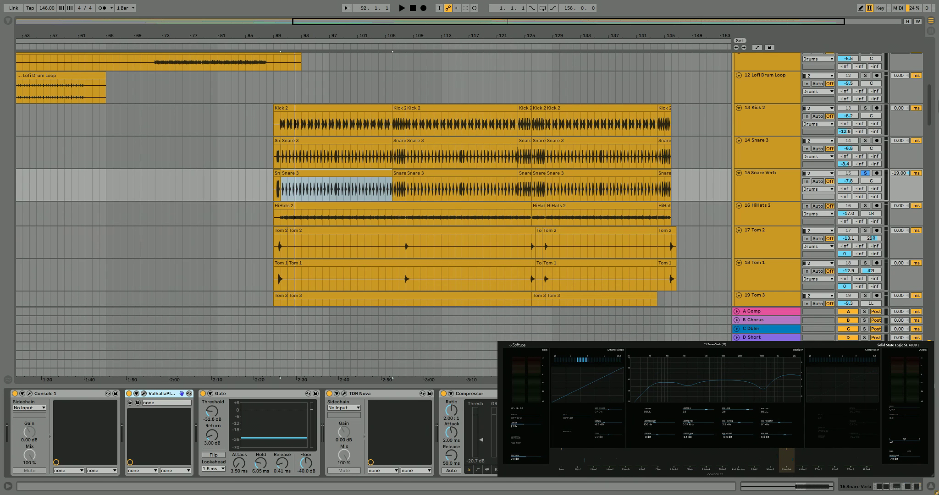
- Replay the drums without the Snare Verb solo, compare them with Snare Verb muted and unmuted, and stop playback
key("space")
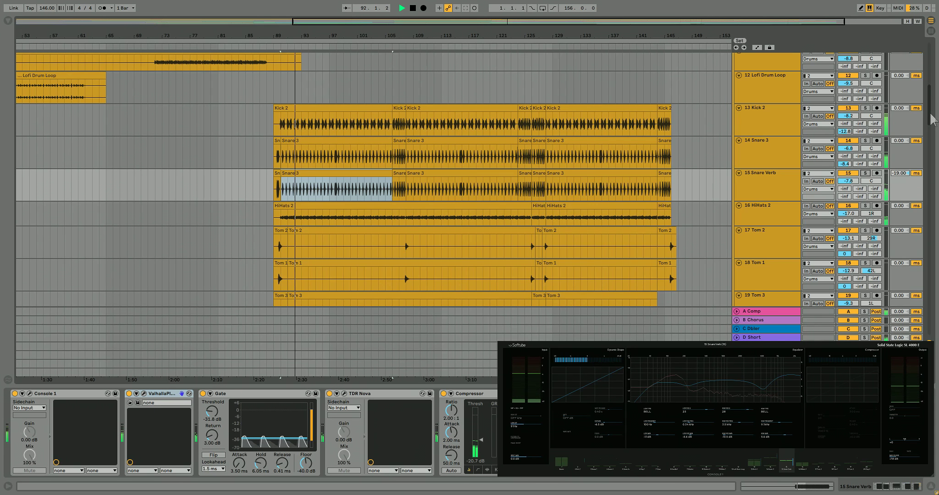
left_click_drag(931, 92, 933, 51)
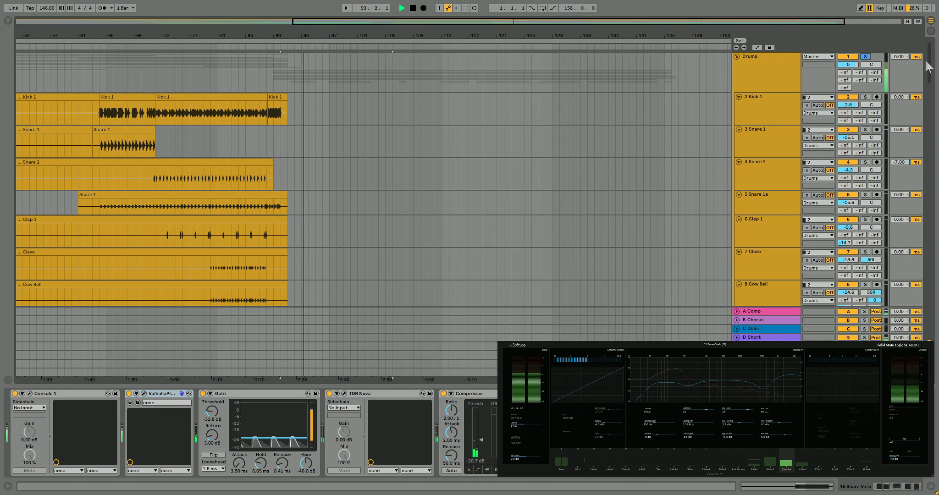
left_click_drag(932, 67, 932, 110)
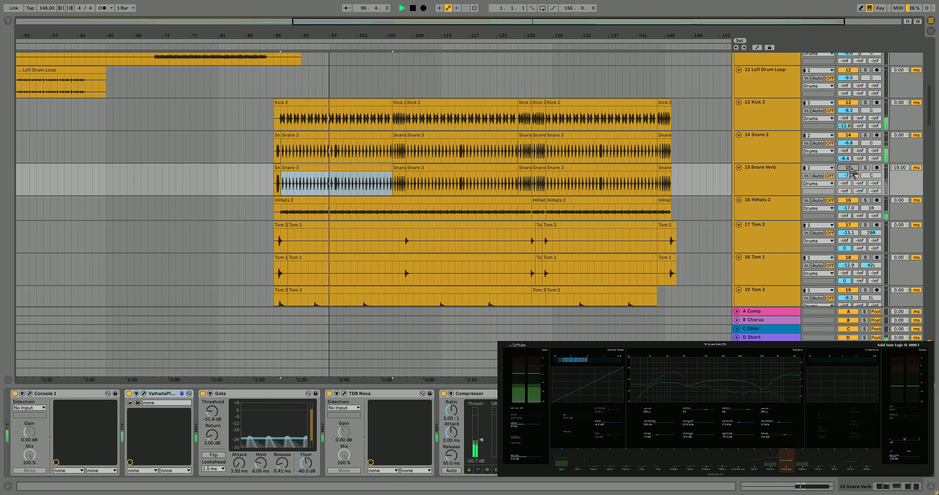
left_click_drag(929, 94, 933, 120)
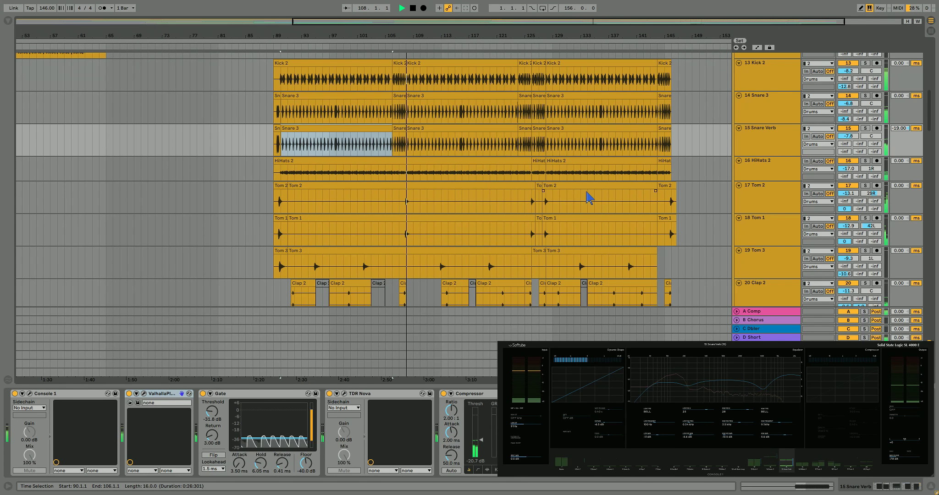
key("space")
- Select the Snare Verb track again, then show the HiHats 2 track's device chain and Console 1 settings
left_click(776, 135)
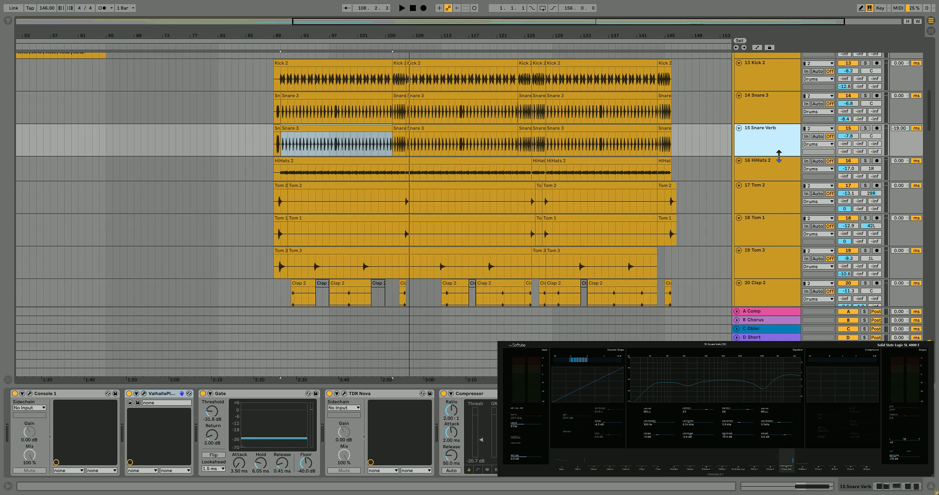
scroll(782, 145, "up", 5)
scroll(780, 146, "down", 6)
left_click(779, 146)
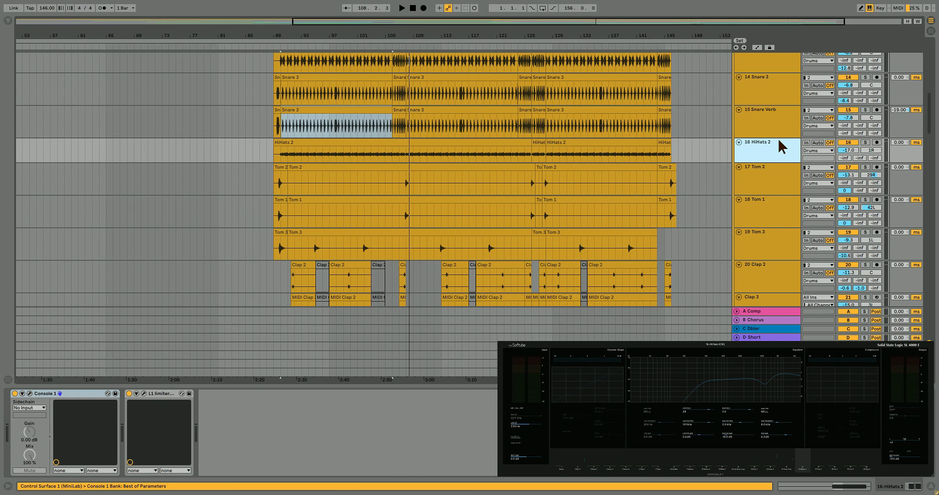
- Show the Tom 2, Tom 1 and Tom 3 tracks in turn to compare their Console 1 settings
left_click(779, 171)
scroll(779, 173, "down", 3)
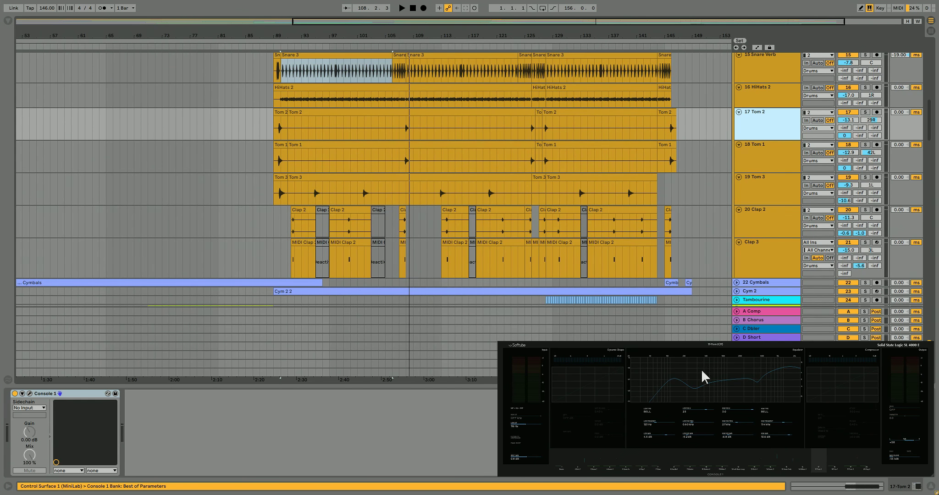
left_click(772, 153)
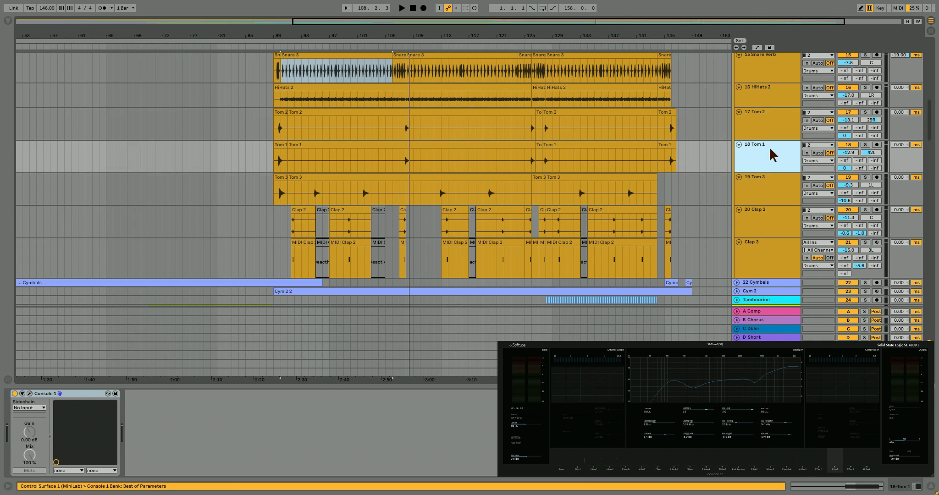
left_click(774, 182)
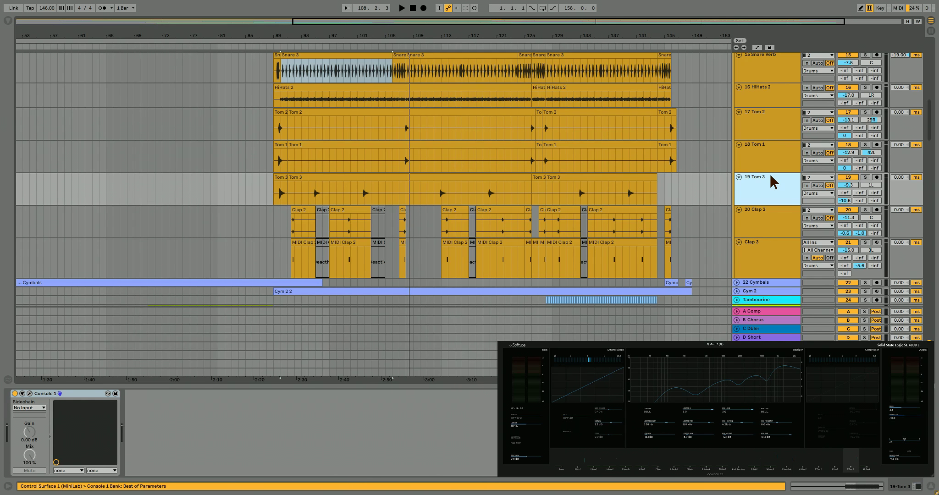
left_click(771, 154)
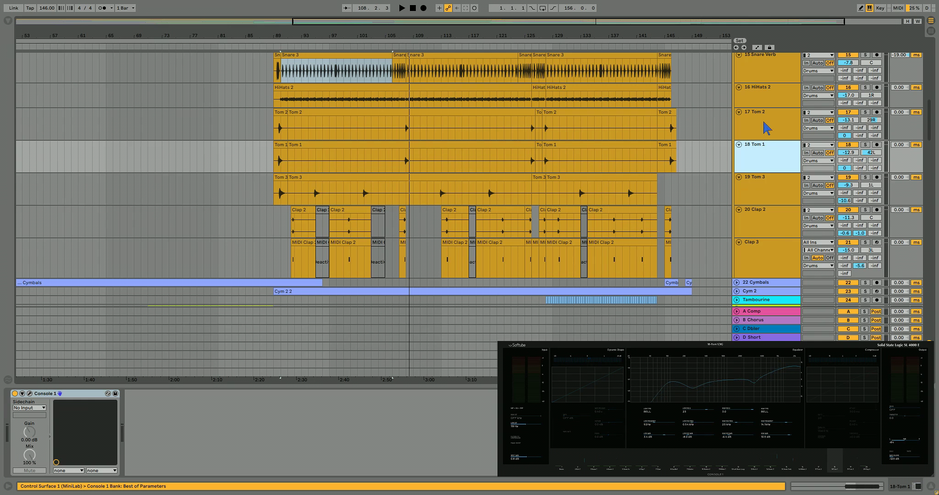
left_click(769, 121)
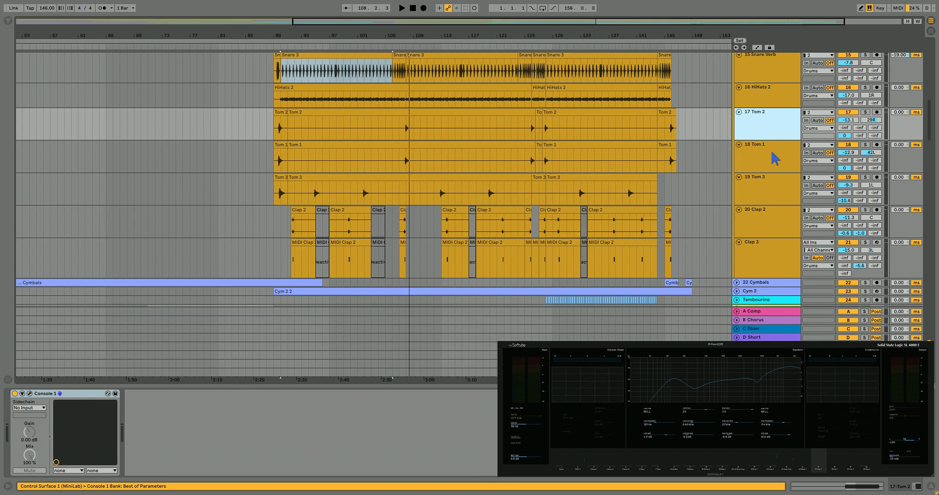
- Show the device chain and Console 1 settings of Clap 3, followed by those of Clap 2
left_click(773, 245)
scroll(772, 245, "down", 3)
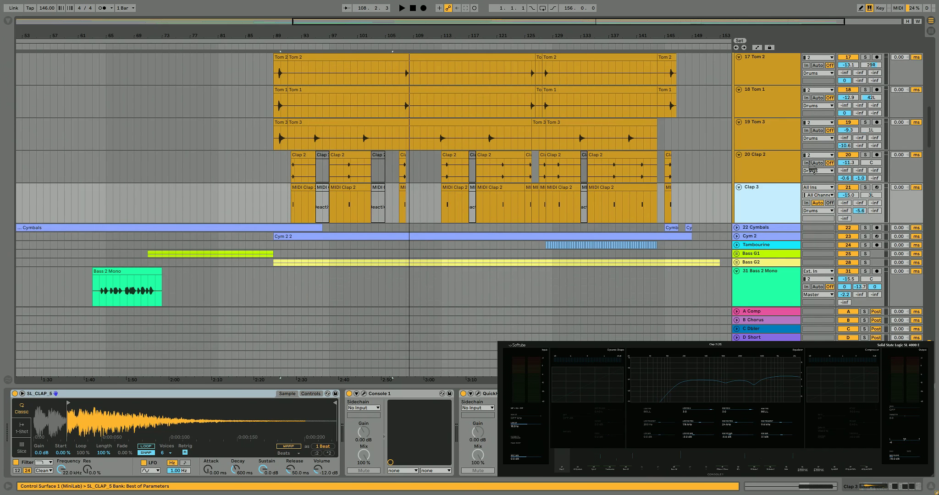
left_click(778, 164)
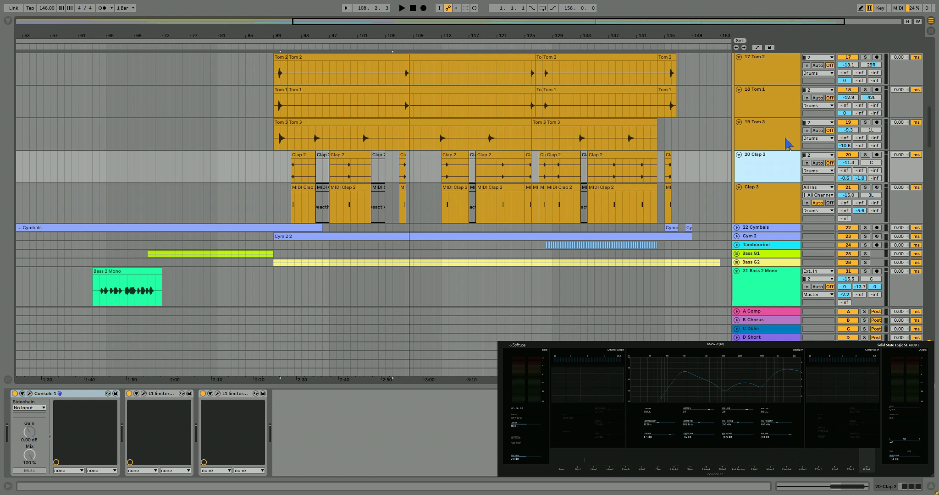
- Solo Clap 2 and Clap 3 together and audition them from the start of the first Clap 2 clip
left_click(331, 180)
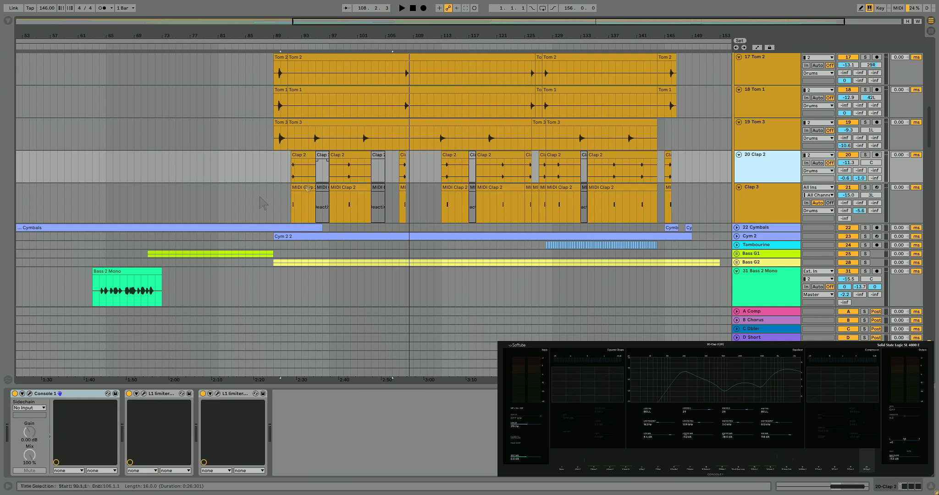
left_click(291, 159)
key("space")
left_click(865, 155)
left_click(865, 187, "ctrl")
key("space")
key("space")
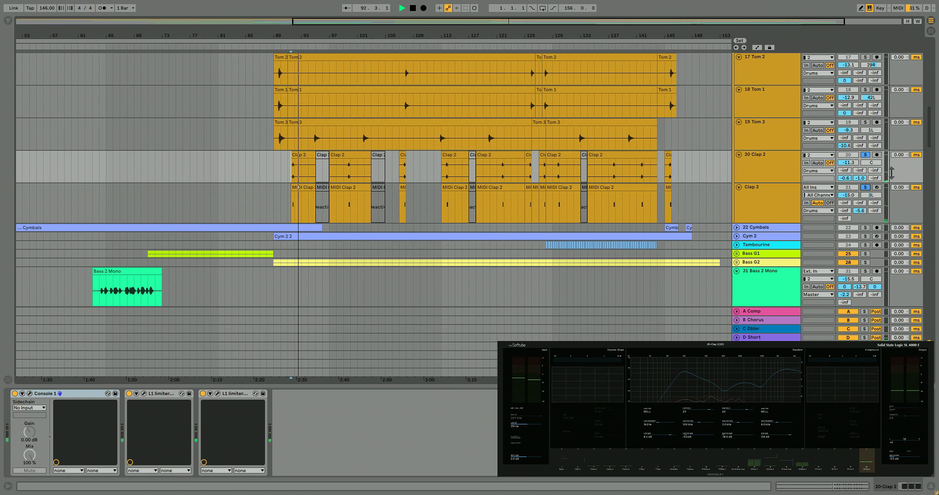
key("space")
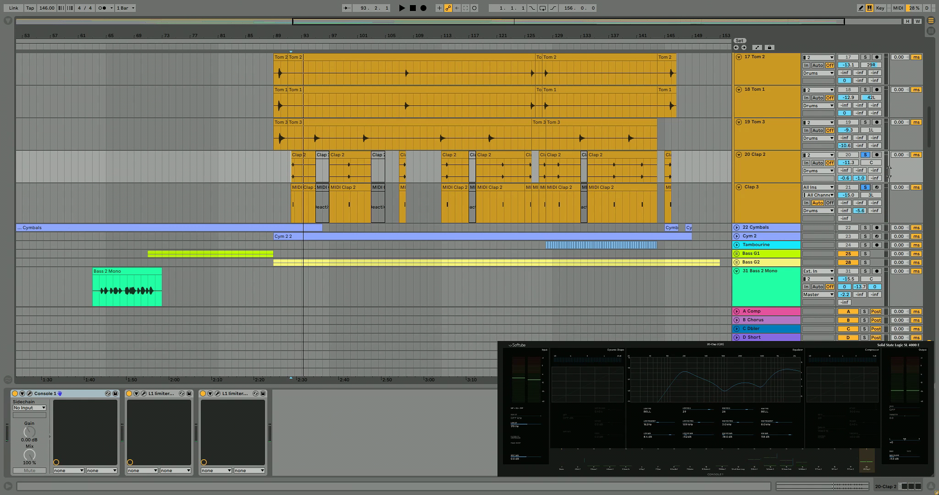
- Show Clap 2's settings again, switch to Clap 3 and move the Console 1 display aside to uncover its device chain
left_click(786, 155)
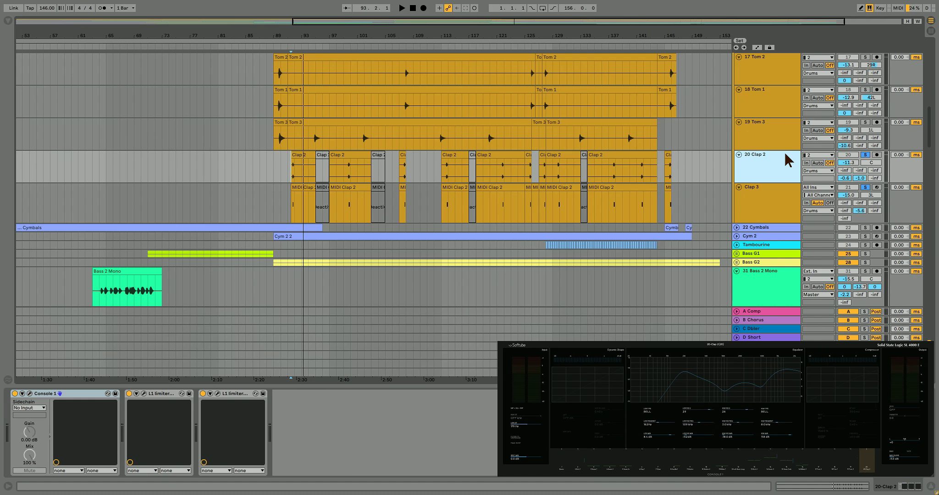
left_click(783, 188)
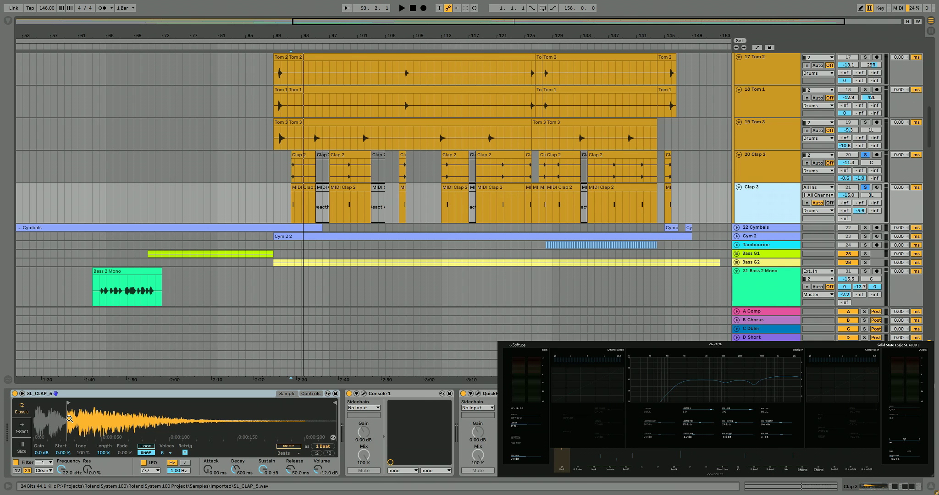
left_click_drag(593, 343, 590, 241)
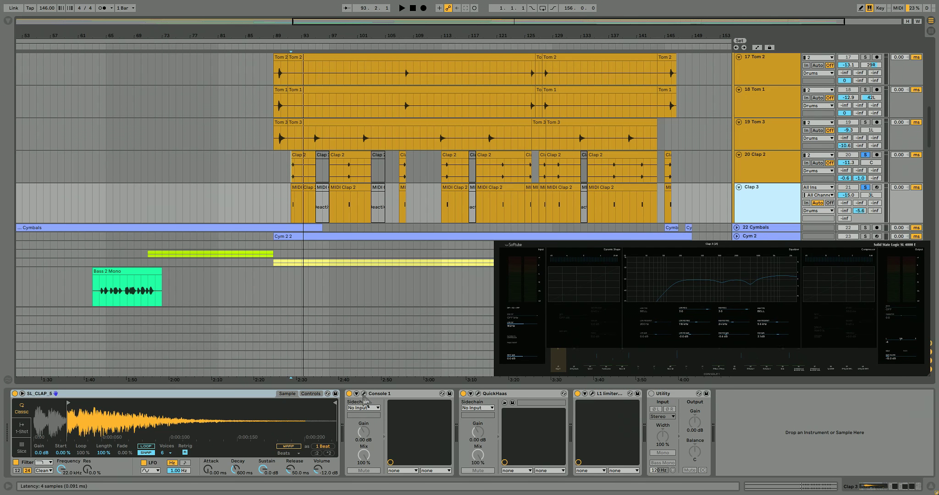
- Open the QuickHaas and L1 limiter on Clap 3 to examine their settings, moving the limiter window clear
left_click(478, 393)
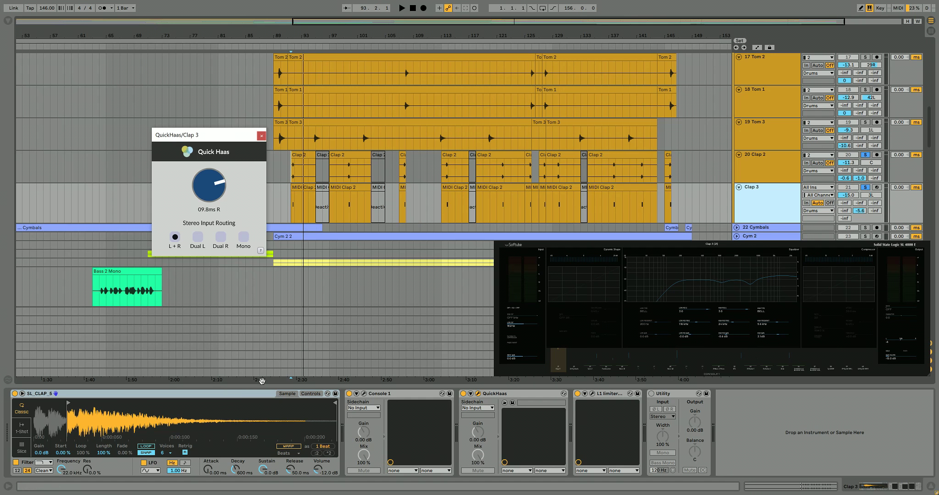
left_click(592, 393)
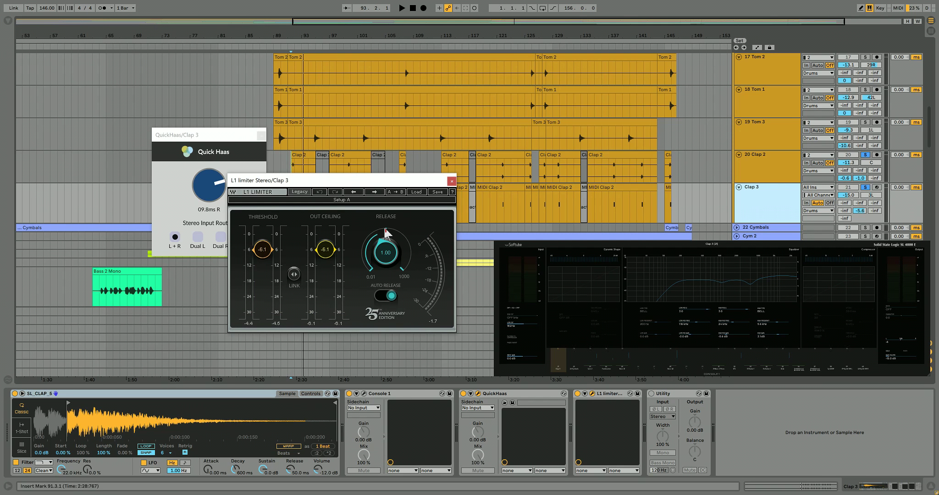
left_click_drag(374, 184, 363, 214)
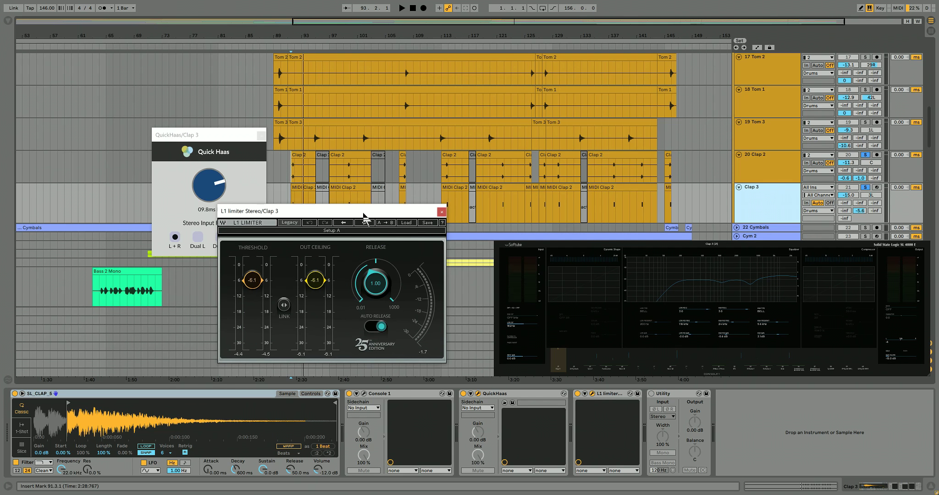
left_click_drag(363, 214, 369, 225)
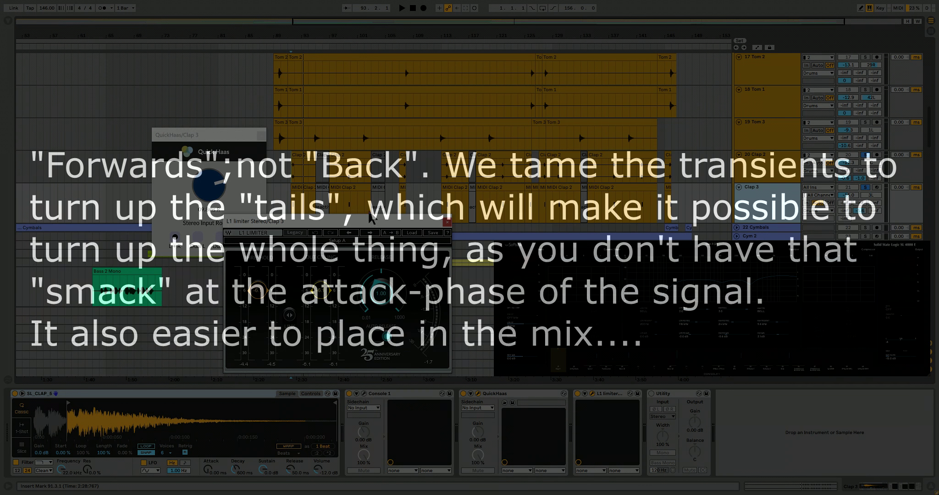
- Return to Clap 2 and audition the claps within the unsoloed mix, replaying from bar 90
left_click(774, 161)
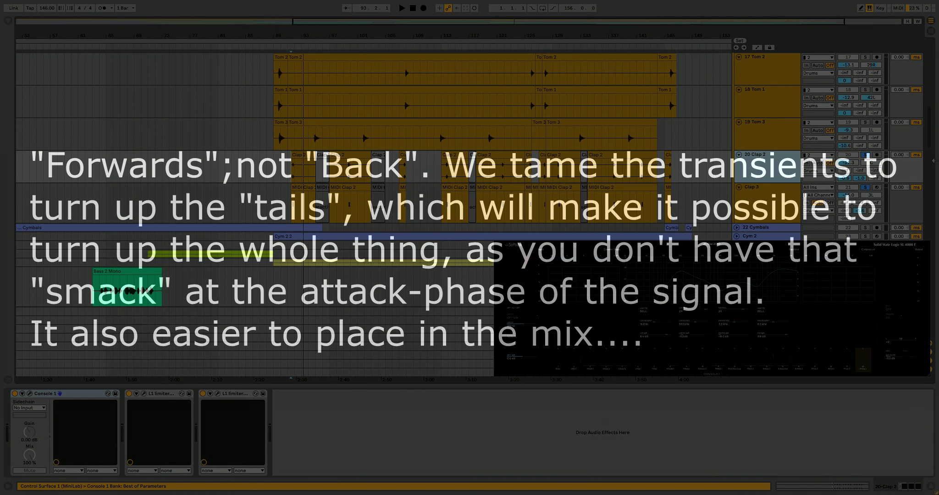
key("space")
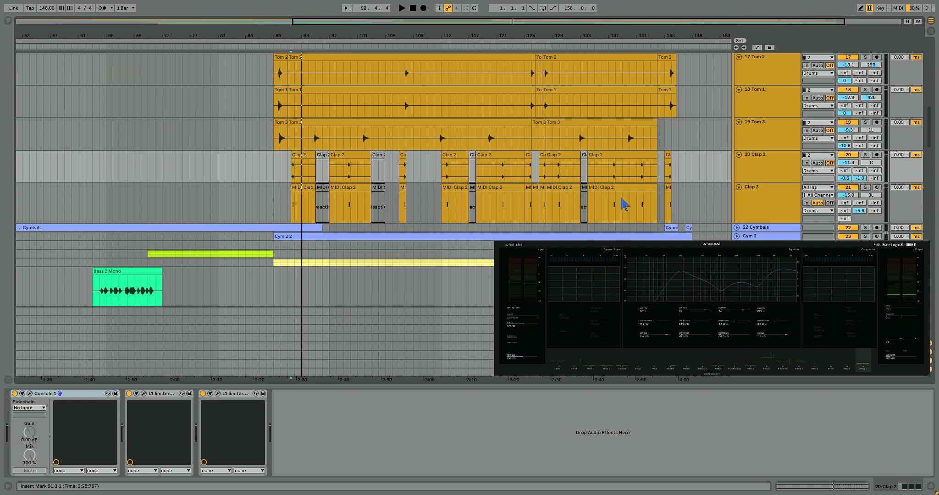
left_click(281, 170)
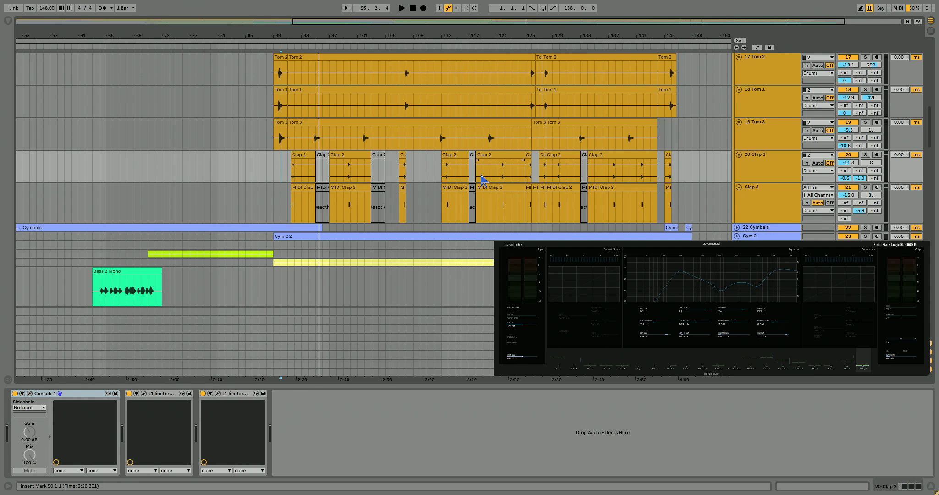
- Play the mix from bar 125 to hear the claps in the last chorus section
scroll(482, 179, "up", 3)
scroll(482, 174, "down", 2)
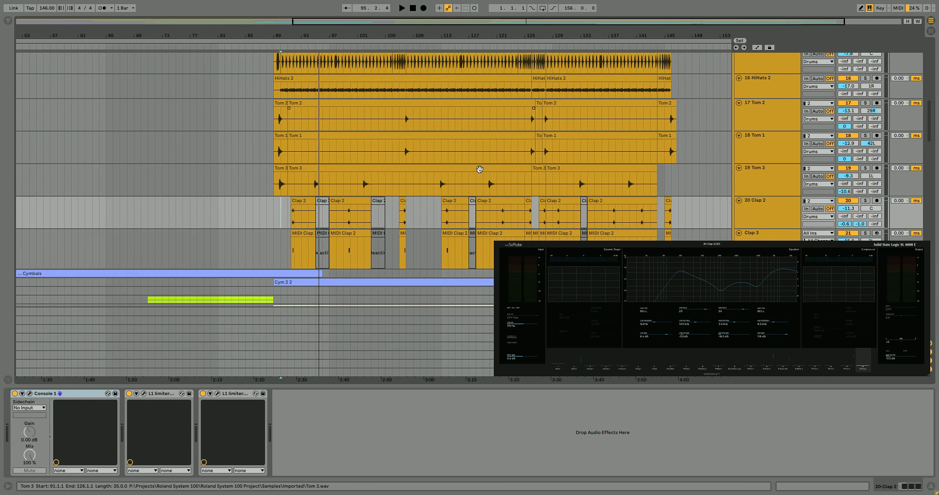
scroll(514, 220, "down", 1)
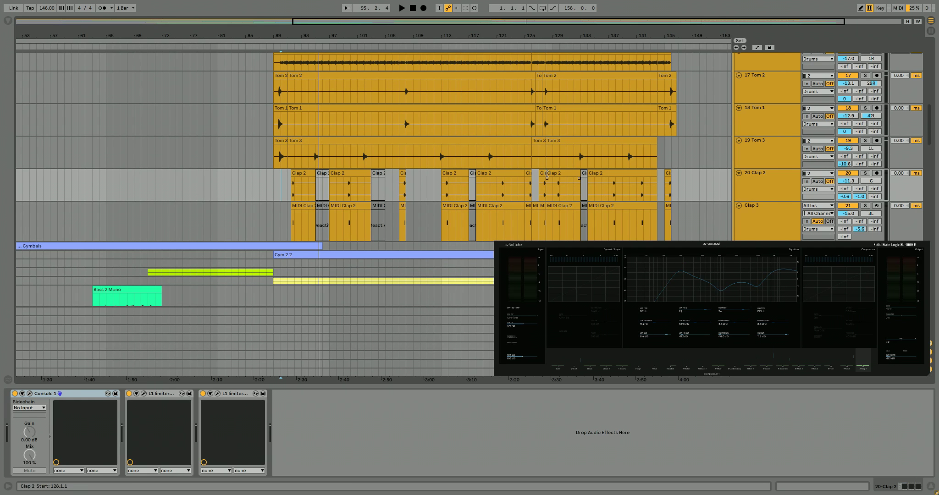
left_click(525, 195)
key("space")
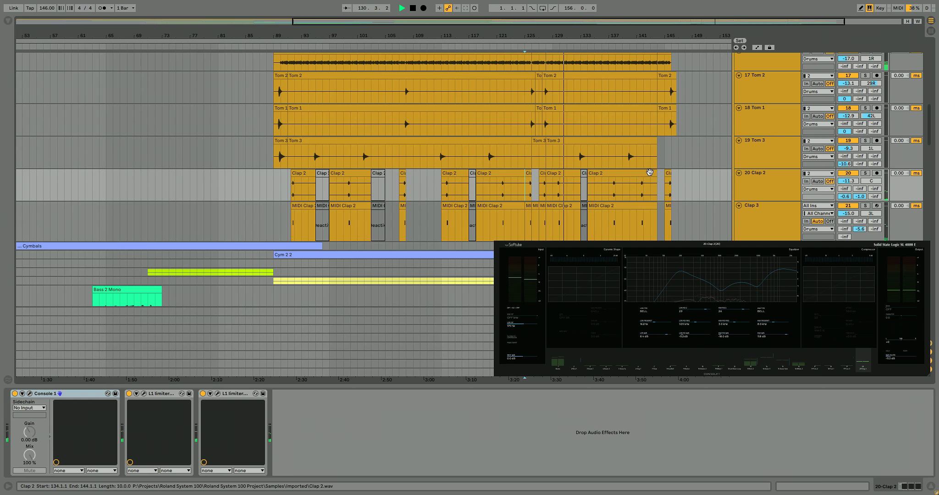
- Move the Console 1 display back down and highlight the short Kick 2 fill clips around bars 125 and 107
left_click_drag(834, 251, 834, 342)
scroll(705, 197, "up", 6)
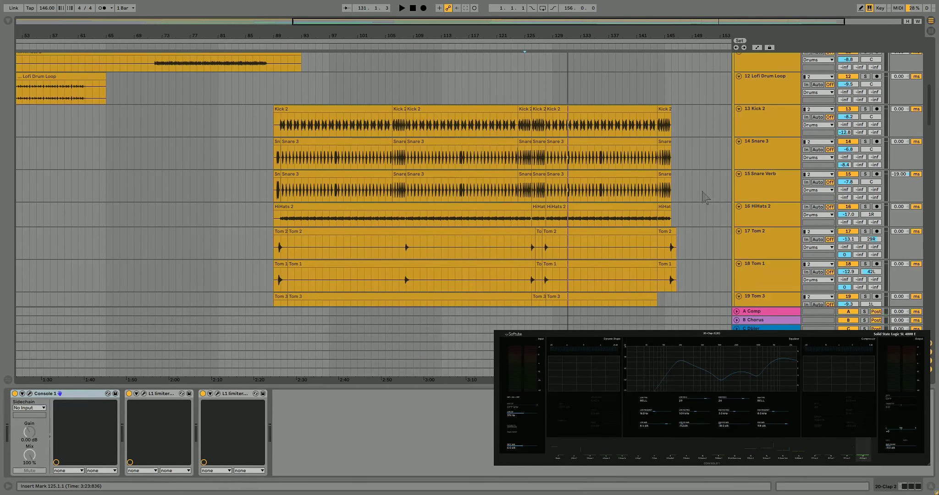
left_click(525, 124)
left_click(537, 132)
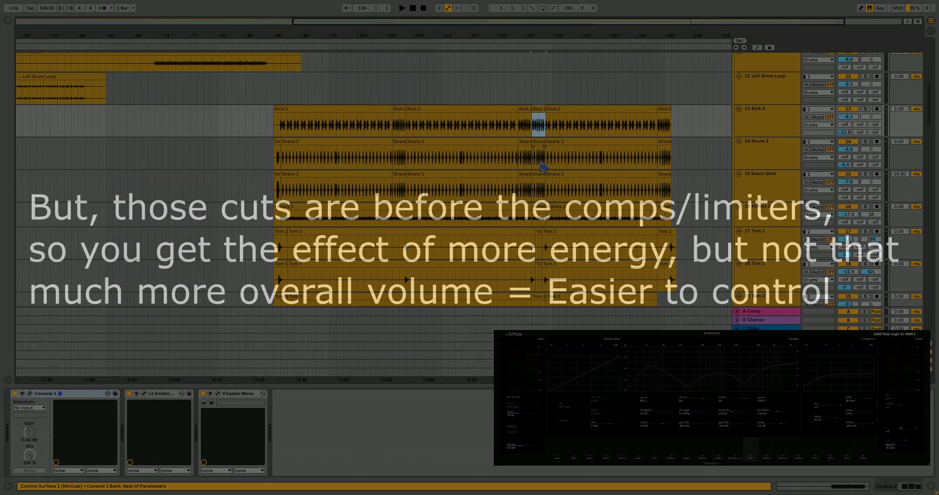
left_click(399, 111)
- Select and unfold the Cymbals track to examine its clips and Console 1 settings, placing the insert marker at bar 89
scroll(596, 142, "down", 5)
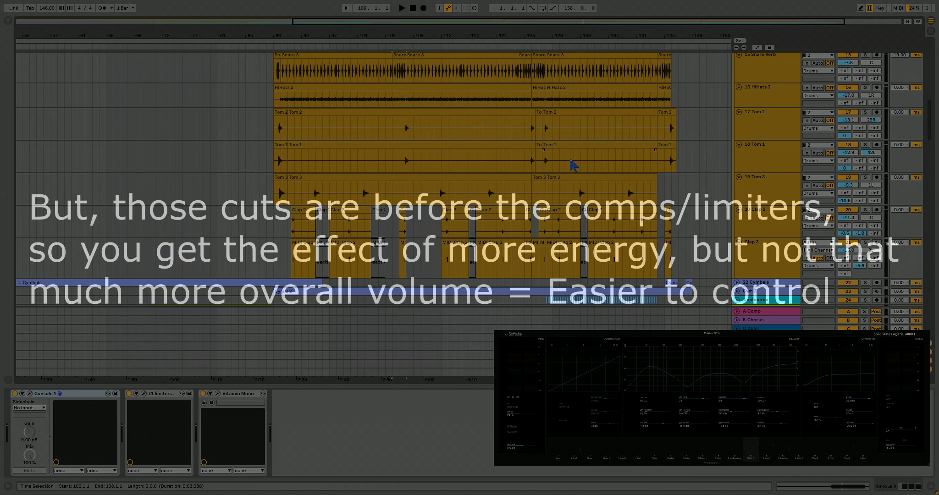
scroll(573, 165, "down", 5)
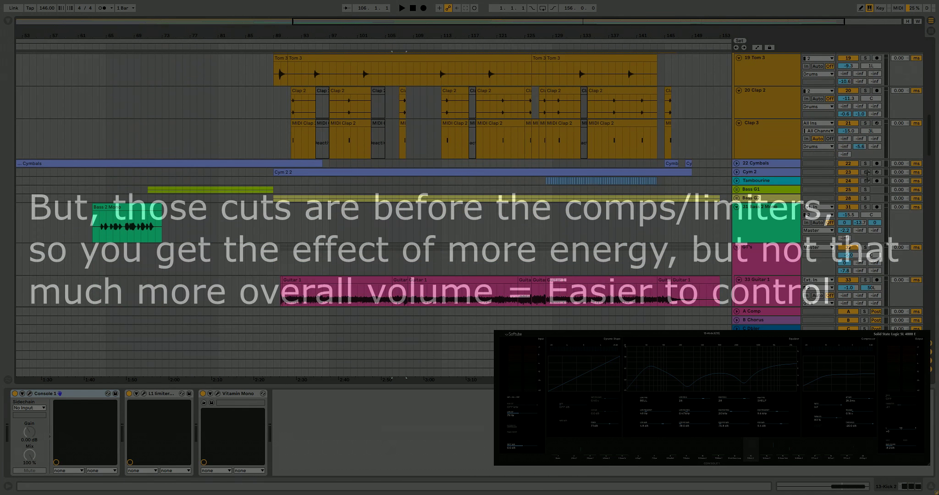
left_click(755, 164)
left_click(737, 163)
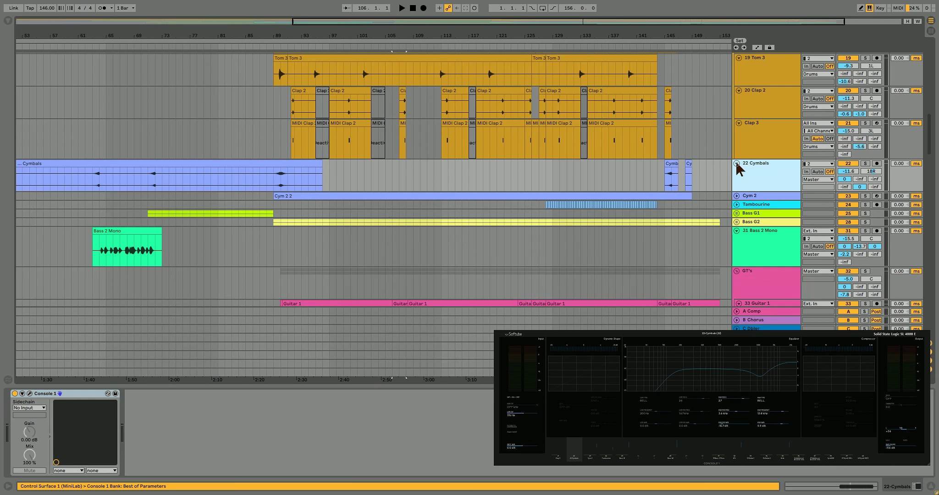
left_click(273, 185)
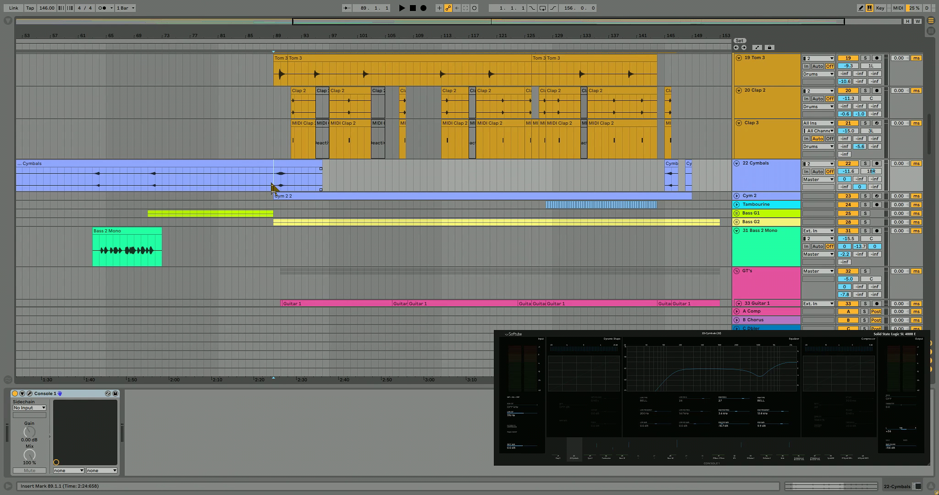
- Unfold Cym 2 to show its device chain, then open its EZdrummer instrument for viewing and close it
left_click(737, 196)
left_click(760, 201)
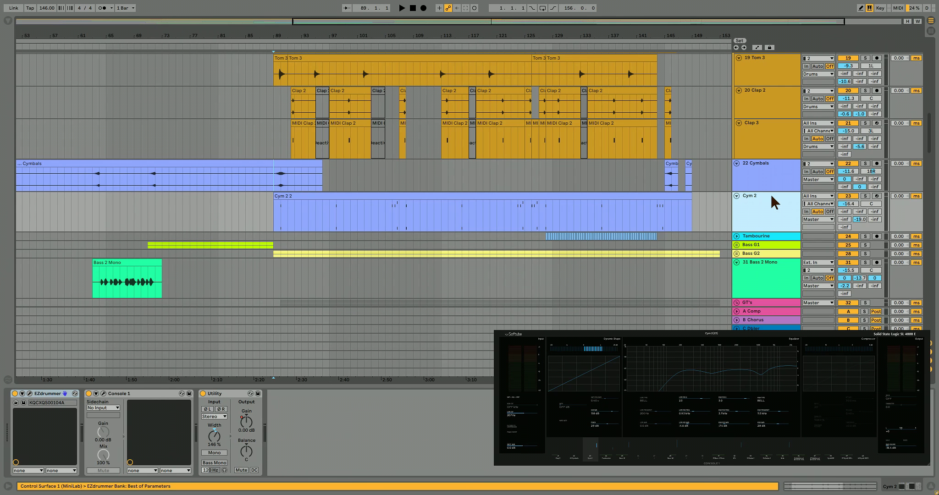
left_click(29, 394)
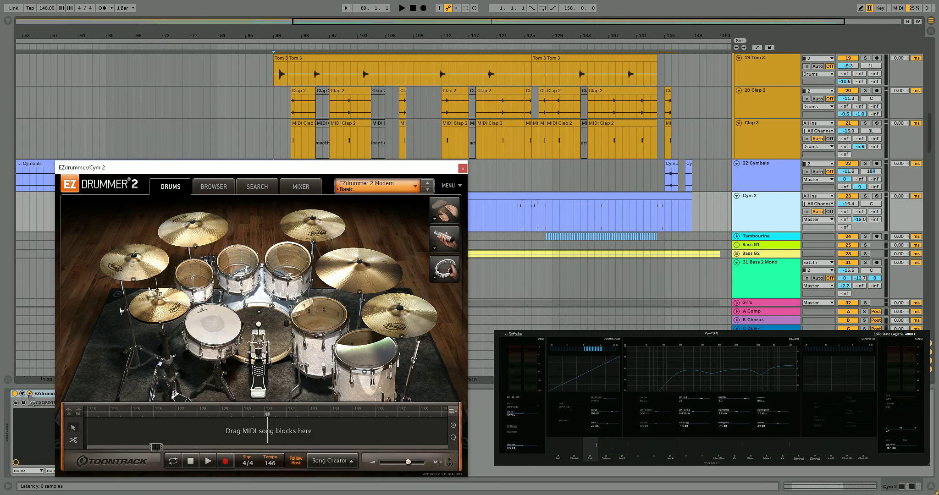
left_click_drag(357, 173, 355, 139)
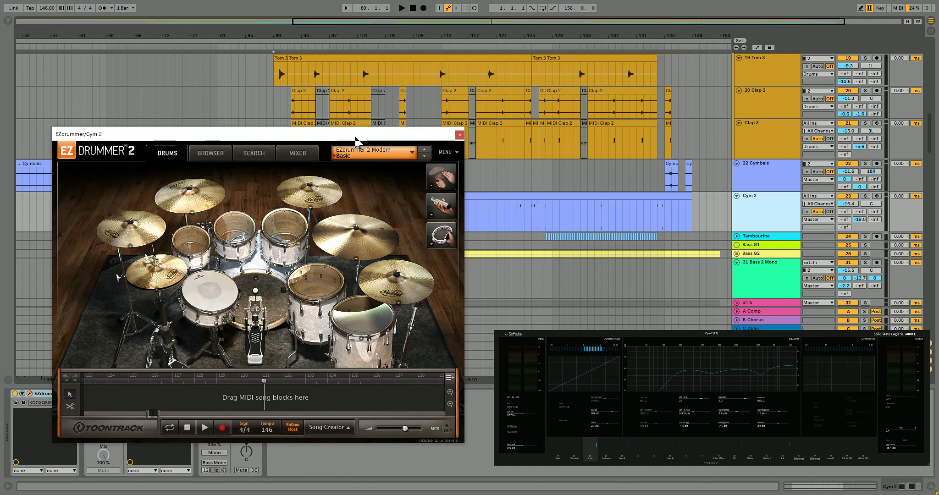
left_click(460, 134)
- Select and unfold the Tambourine track to show its Console 1 settings, and place the insert marker at 128.2.4 in its clips
scroll(766, 136, "down", 3)
left_click(761, 181)
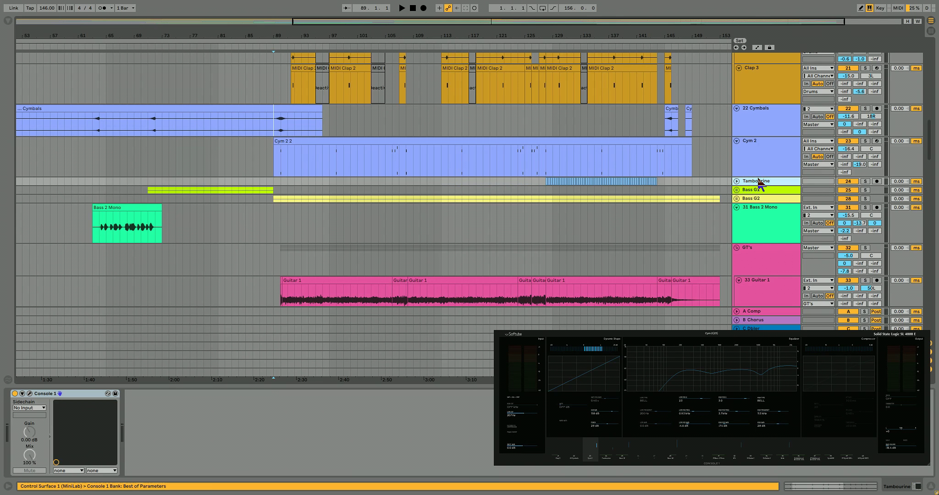
left_click(736, 182)
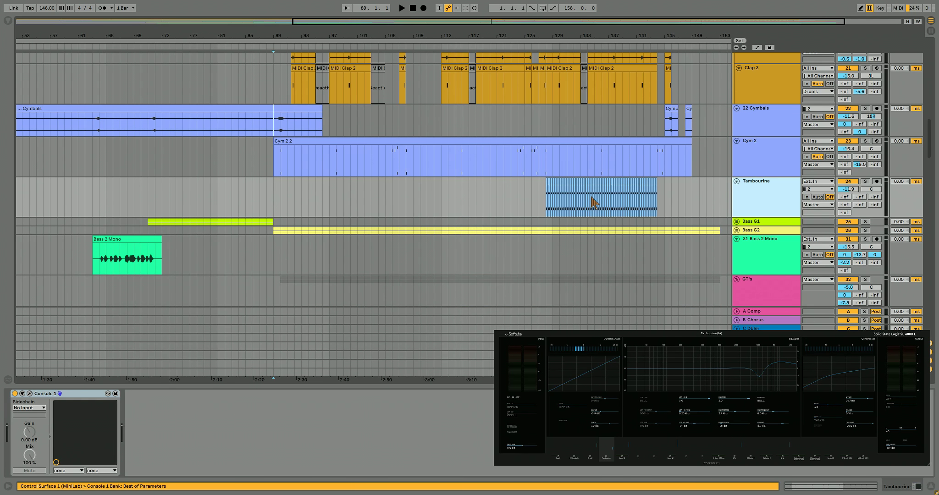
left_click(550, 196)
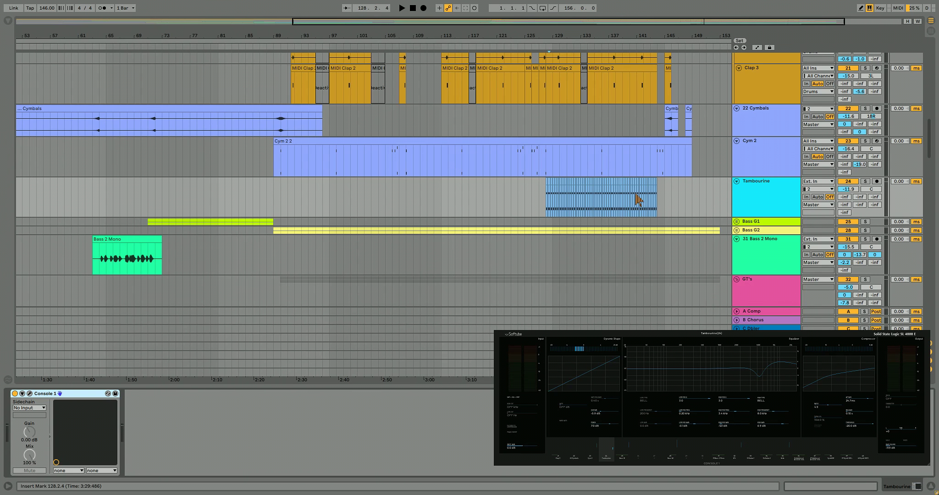
- Select and unfold the Bass G1 group to show its tracks and effects, then open its Bass Rider plug-in for viewing and close it
scroll(601, 208, "up", 5)
scroll(599, 209, "down", 8)
left_click(752, 204)
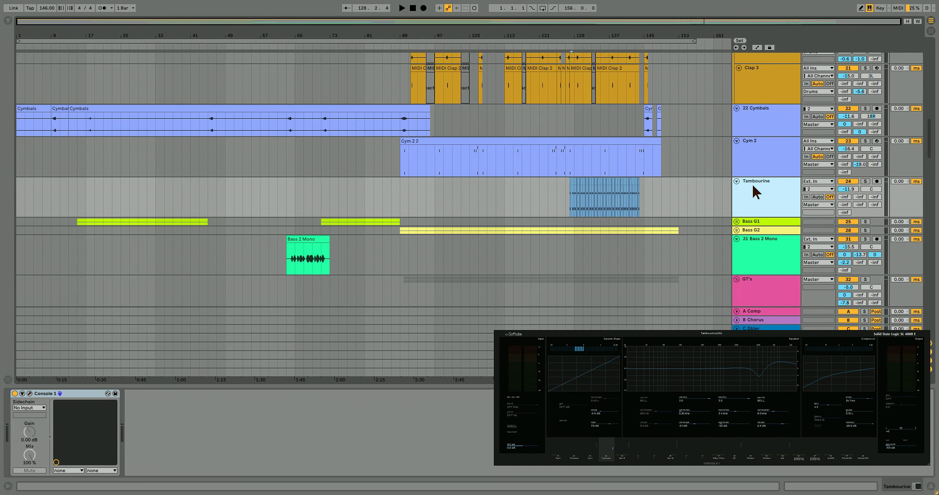
left_click(759, 221)
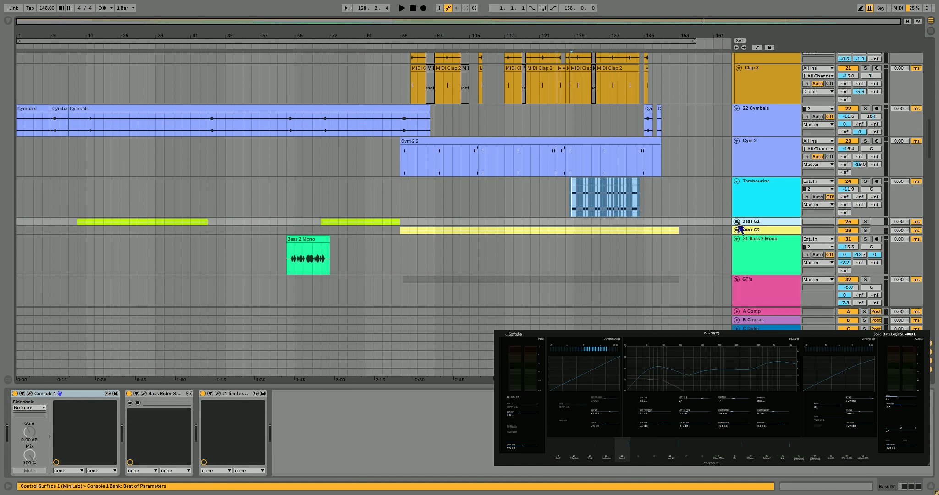
key("Right")
scroll(758, 195, "down", 2)
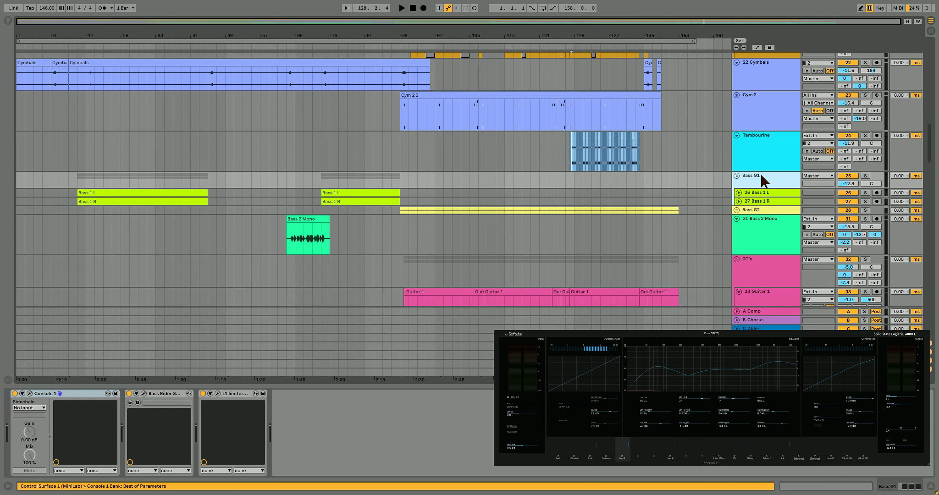
left_click(143, 394)
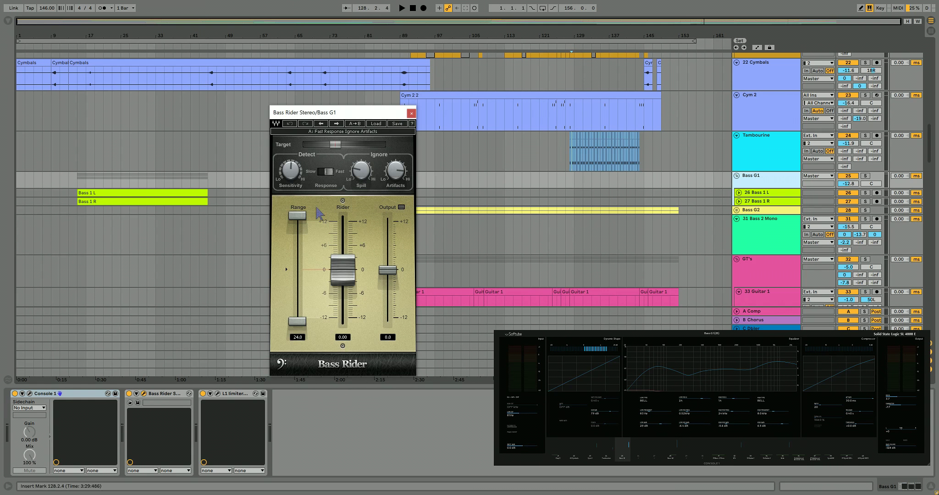
left_click(412, 114)
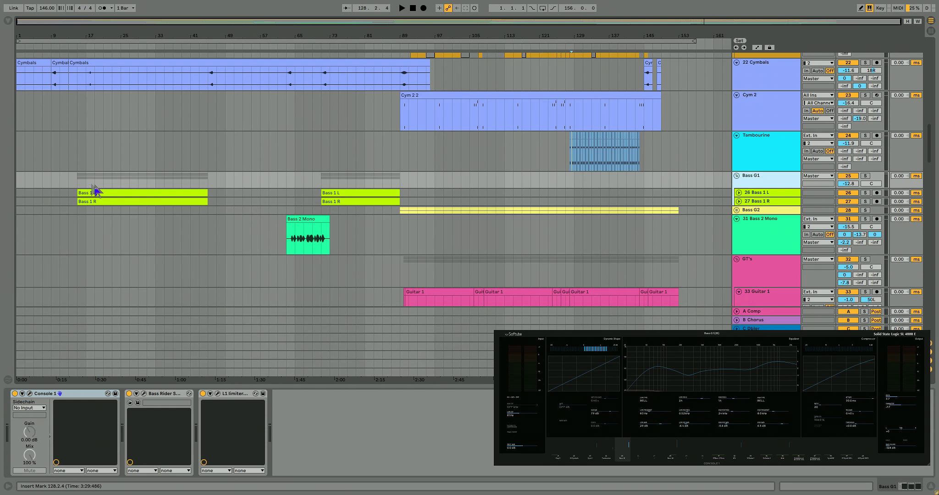
- Audition Bass G1 soloed from bar 15 while viewing its Bass Rider and L1 limiter, then unsolo it and close both plug-ins
left_click(78, 180)
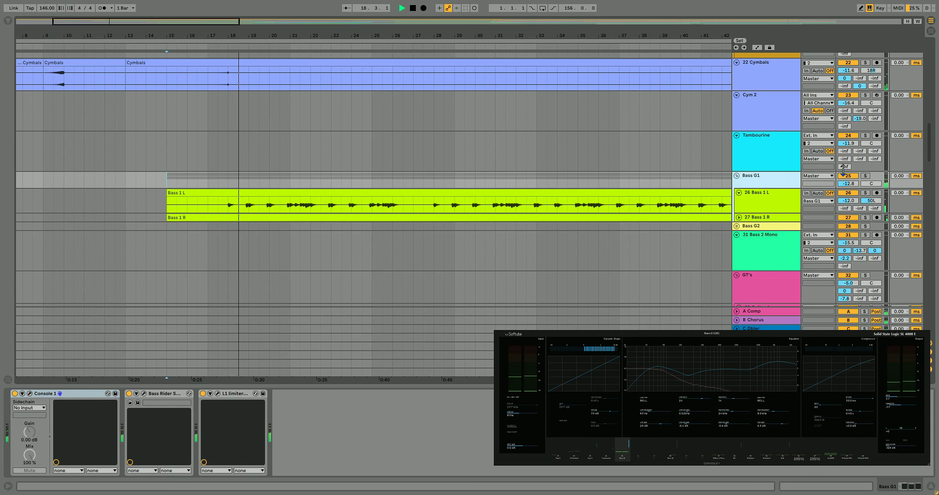
left_click(865, 176)
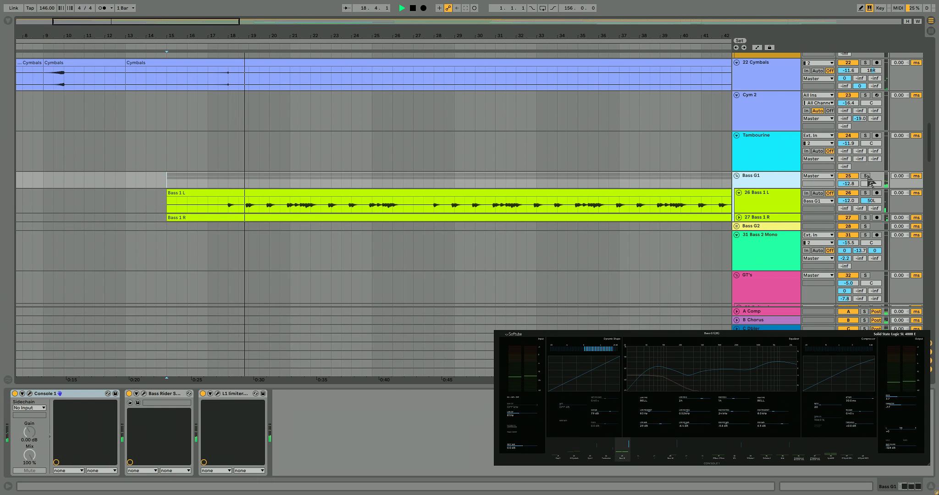
left_click(144, 394)
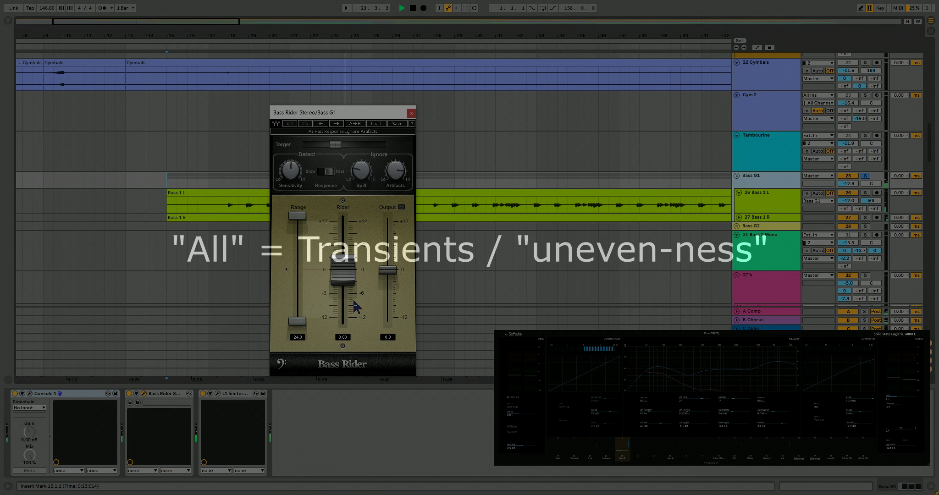
left_click(219, 399)
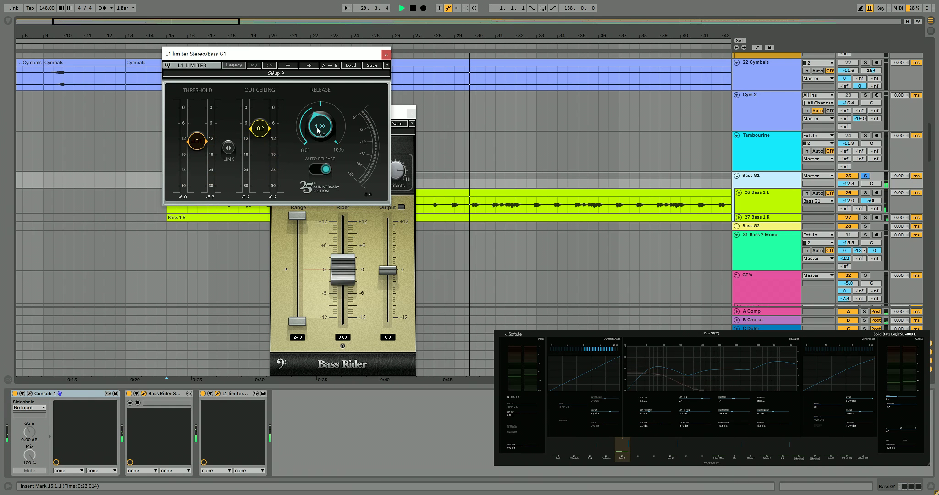
left_click(386, 54)
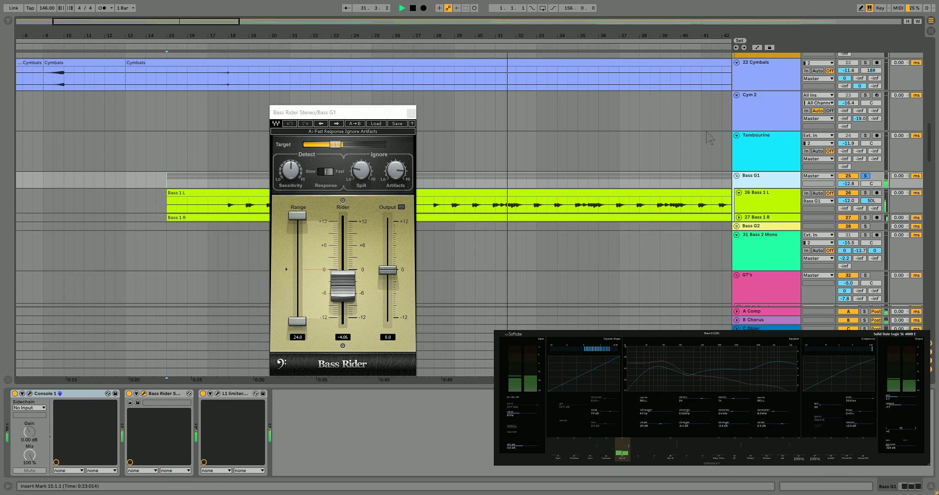
left_click(865, 177)
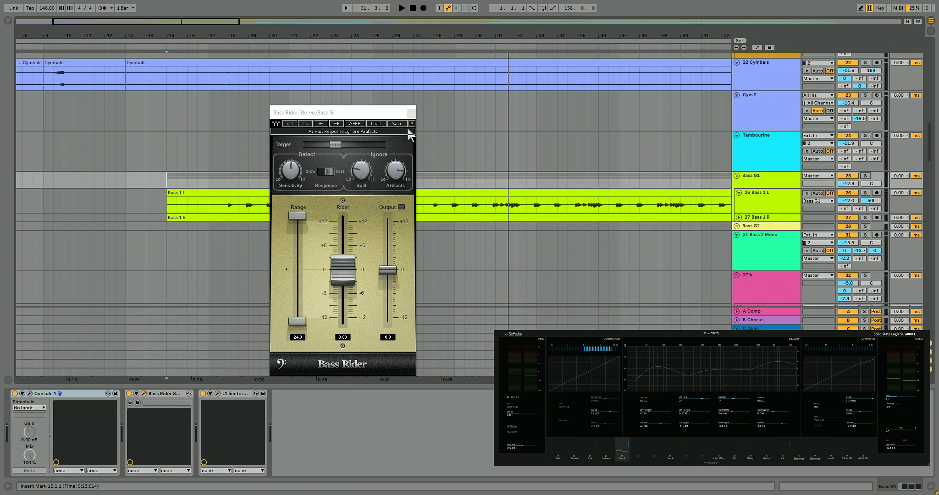
left_click(412, 114)
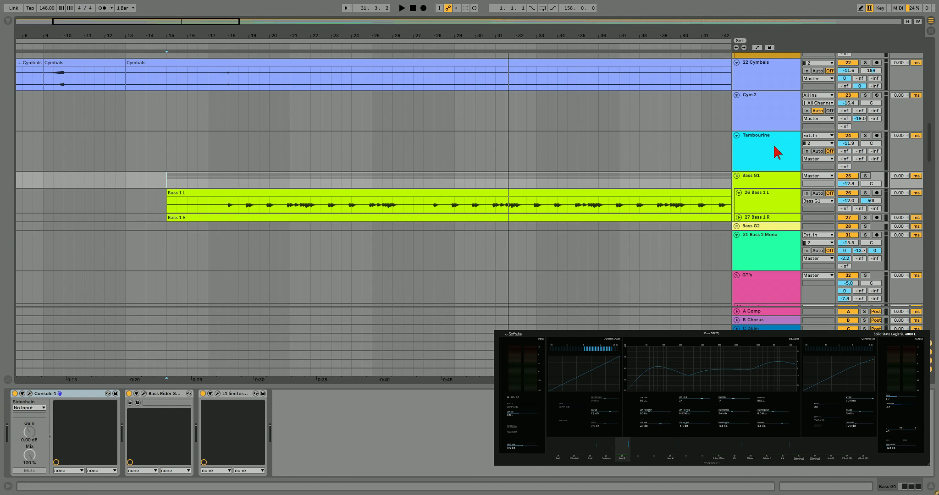
- Play the full mix from bar 15, and select and unfold the Bass G2 group to show its clips and sidechained Compressor
scroll(786, 130, "down", 3)
key("space")
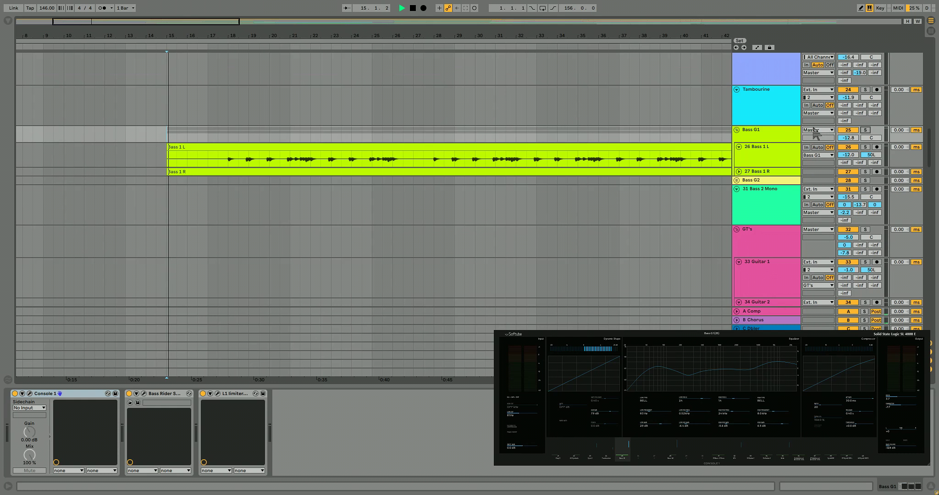
scroll(779, 127, "down", 6)
scroll(780, 115, "up", 2)
left_click(782, 123)
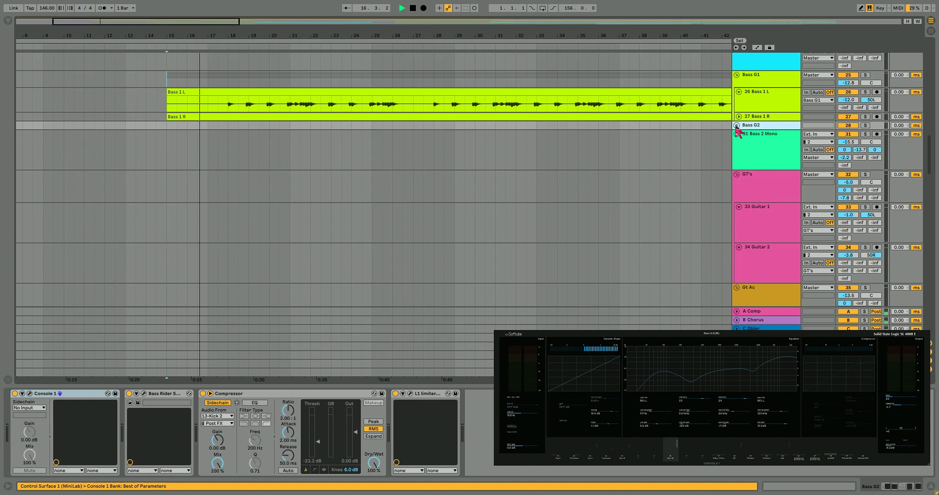
key("Right")
scroll(782, 119, "down", 5)
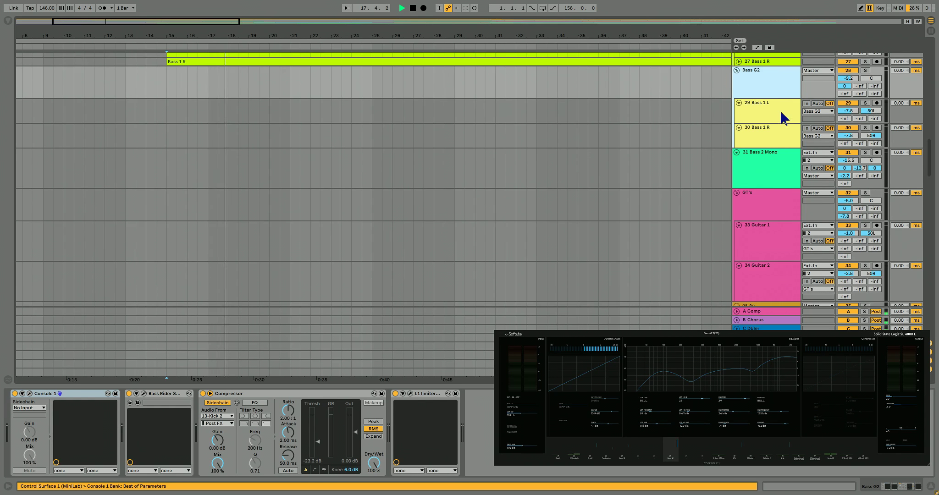
key("w")
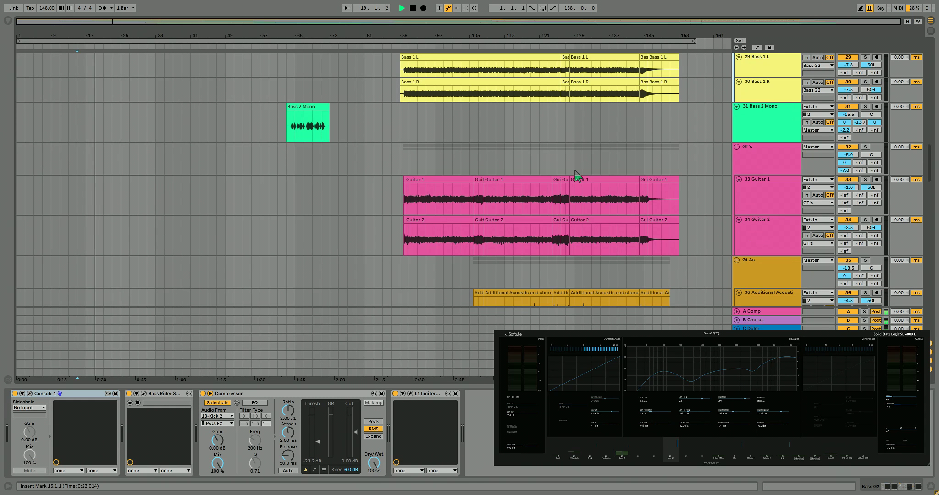
- Stop playback and examine the SynthRiff group's effects, then the Console 1 and Auto Pan settings of Synth Riff M, R and L
scroll(472, 161, "down", 15)
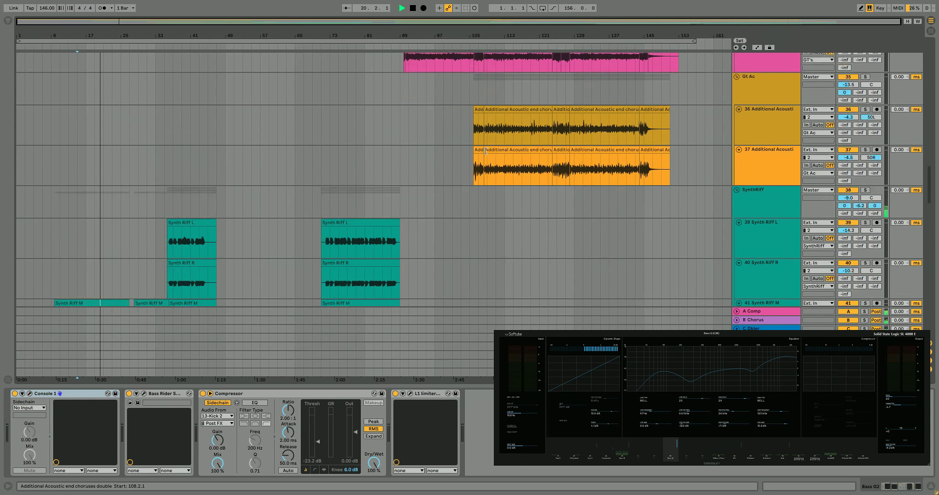
key("space")
left_click(775, 75)
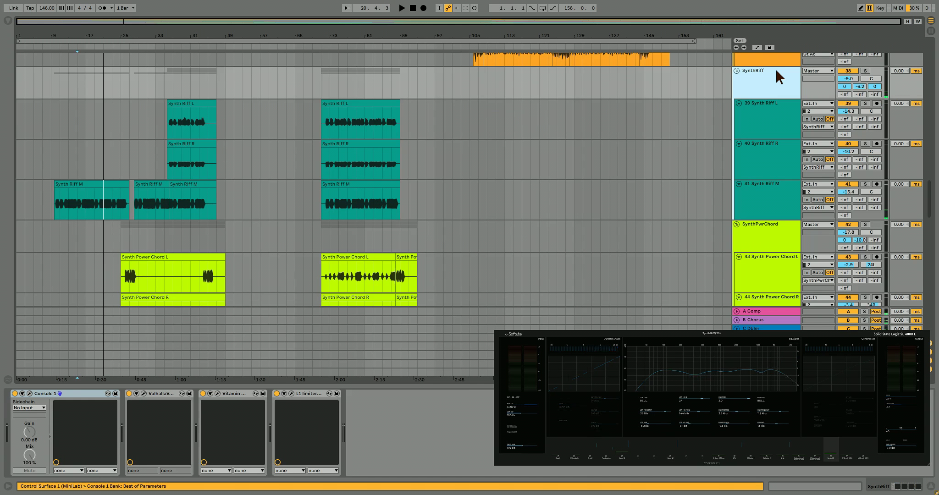
left_click(81, 185)
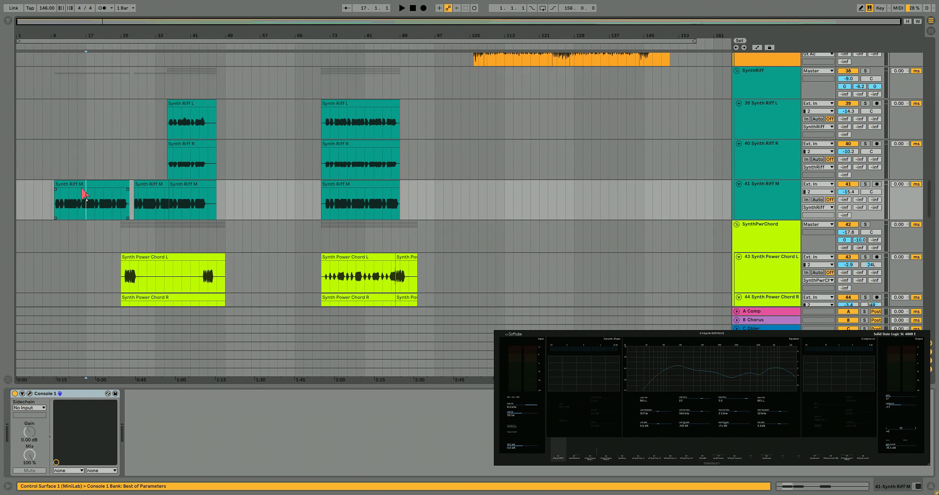
left_click(764, 184)
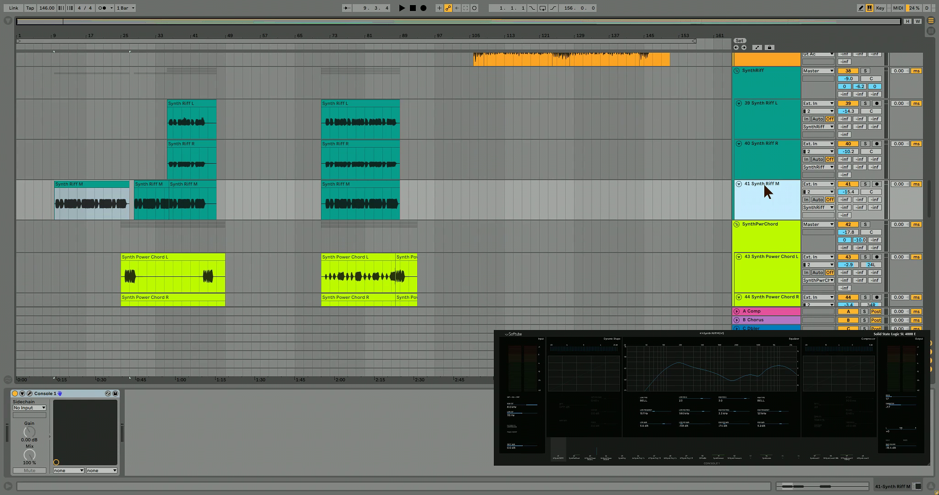
left_click(764, 143)
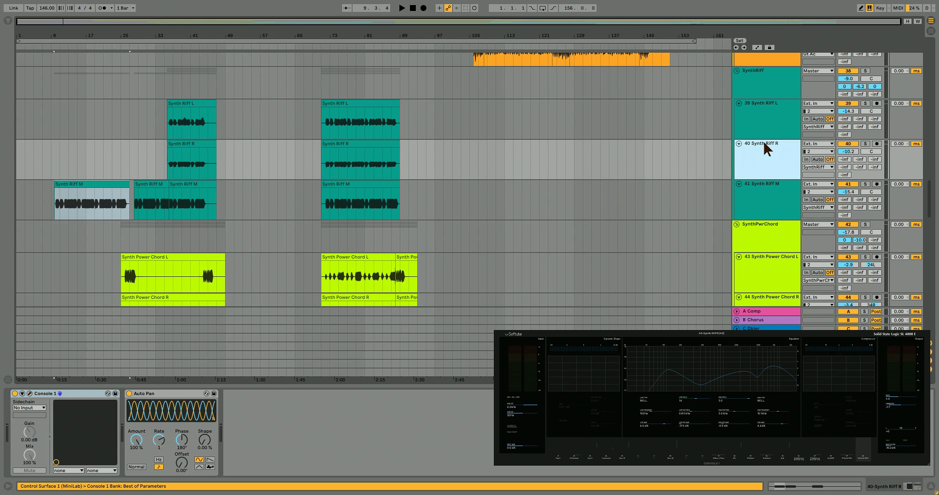
left_click(763, 103)
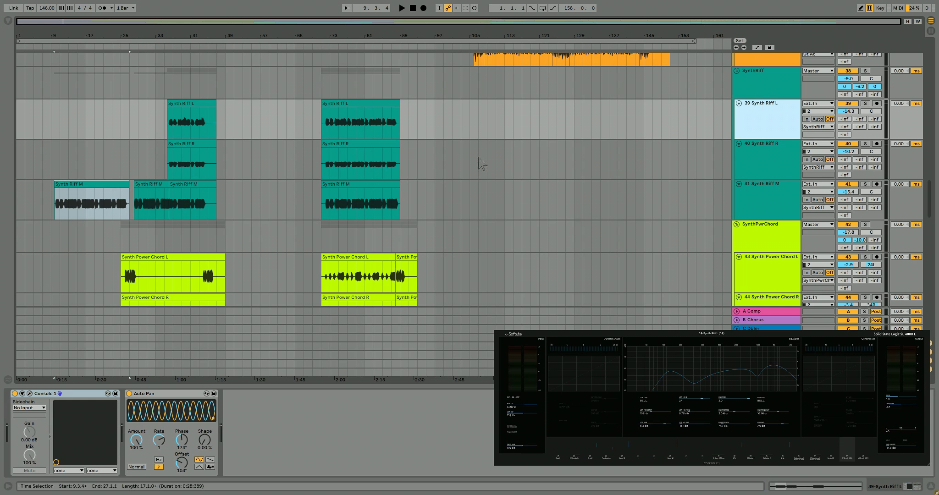
- Audition the soloed SynthRiff group from bar 37, then solo its Synth Riff M and Synth Riff R tracks in turn
left_click(173, 92)
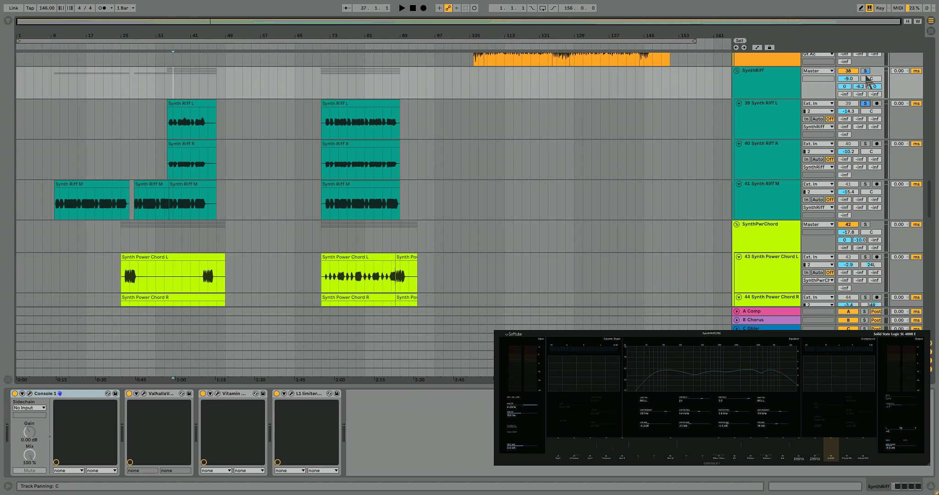
key("space")
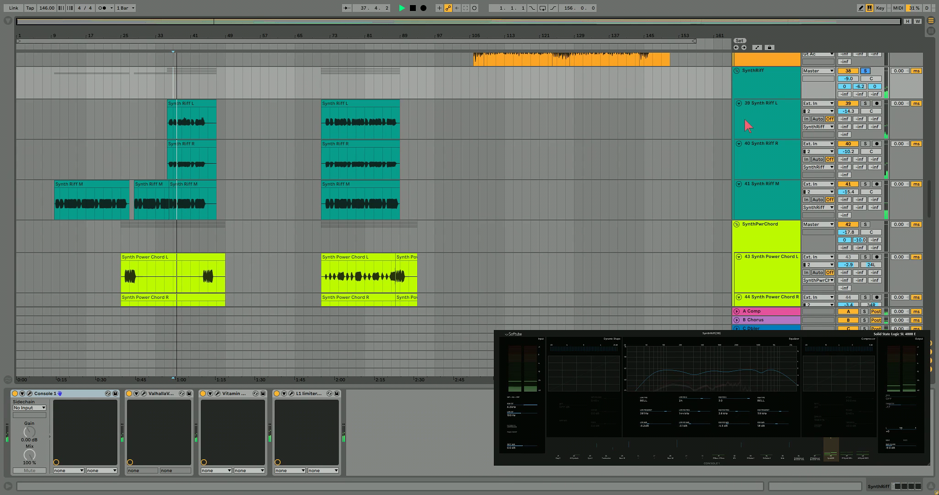
left_click(759, 110)
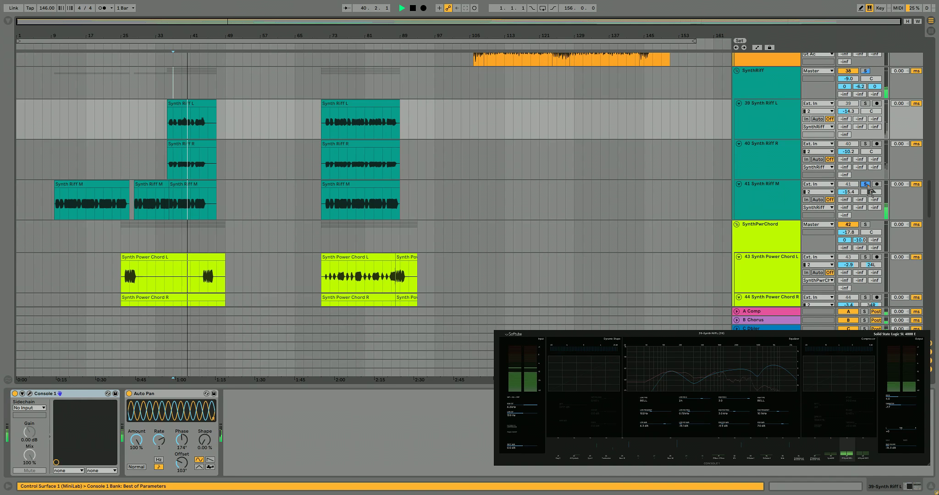
left_click(781, 185)
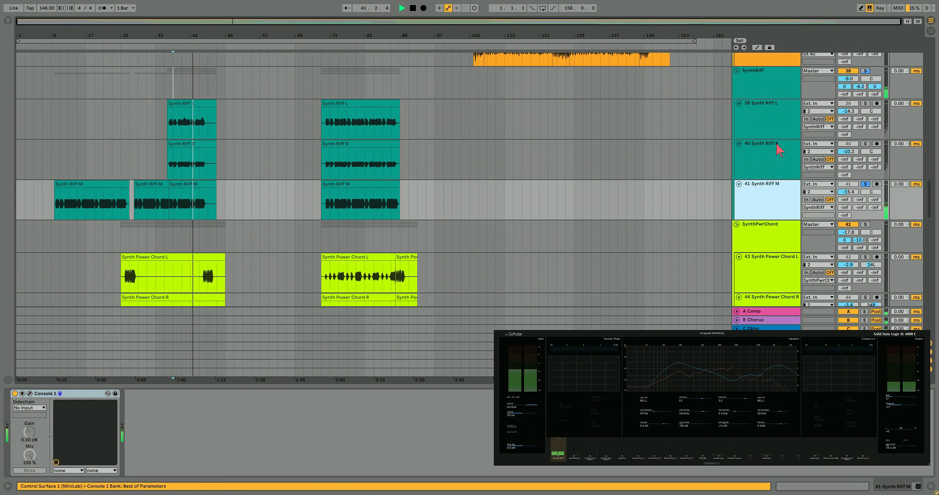
left_click(779, 149)
left_click(866, 144)
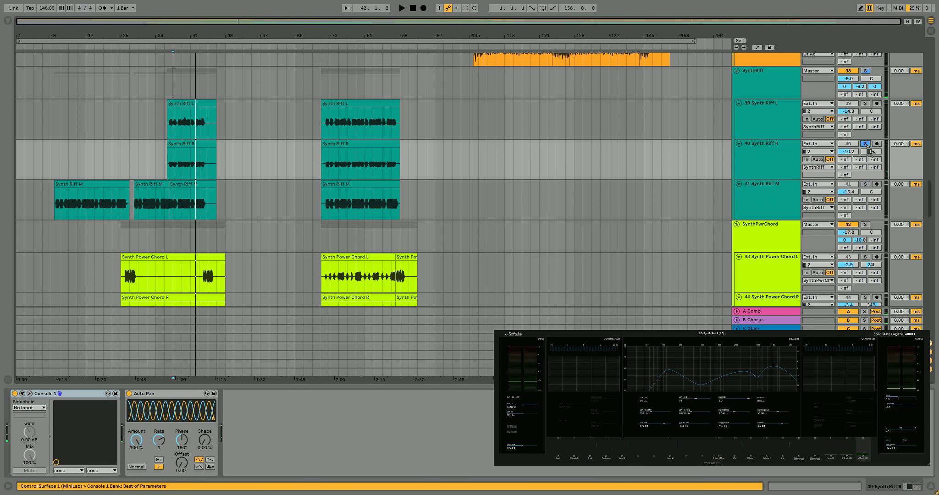
- Switch off Auto Pan on Synth Riff R and audition the soloed track without it
left_click(762, 151)
left_click(130, 395)
key("space")
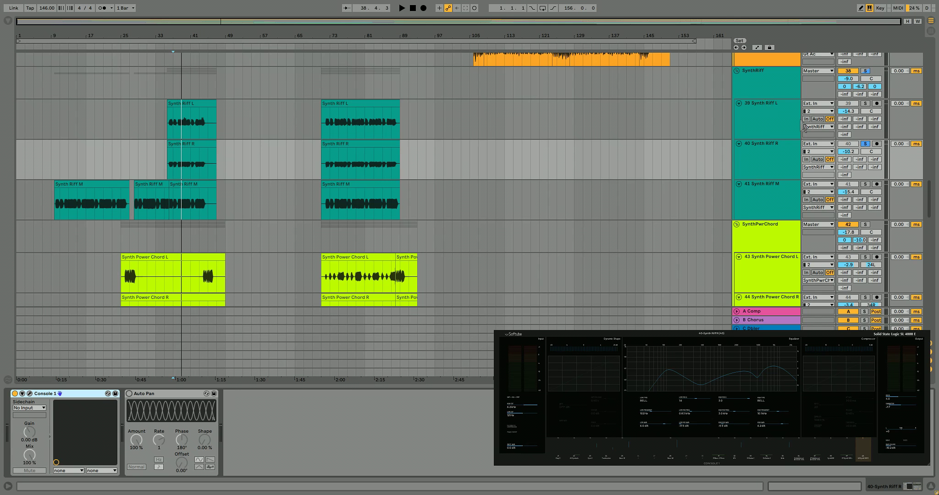
- Solo Synth Riff L and audition it with its Auto Pan active, then stop playback and clear the solo
left_click(876, 110)
left_click(865, 104)
key("space")
key("space")
left_click(865, 104)
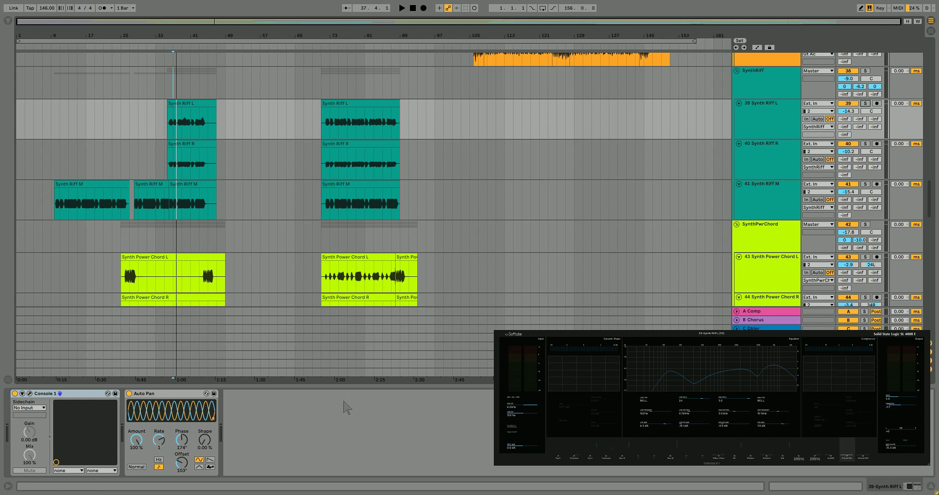
- Switch Auto Pan back on for Synth Riff R and compare its phase and offset settings with those of Synth Riff L
left_click(764, 149)
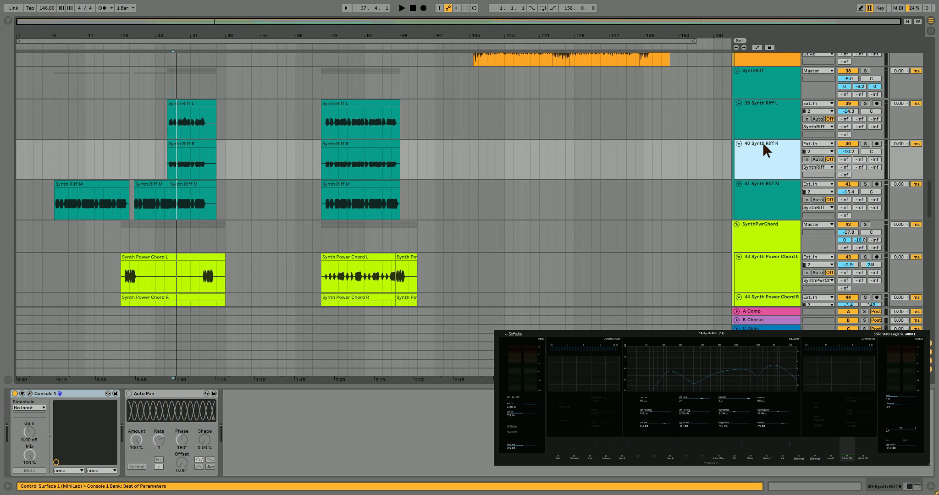
left_click(129, 393)
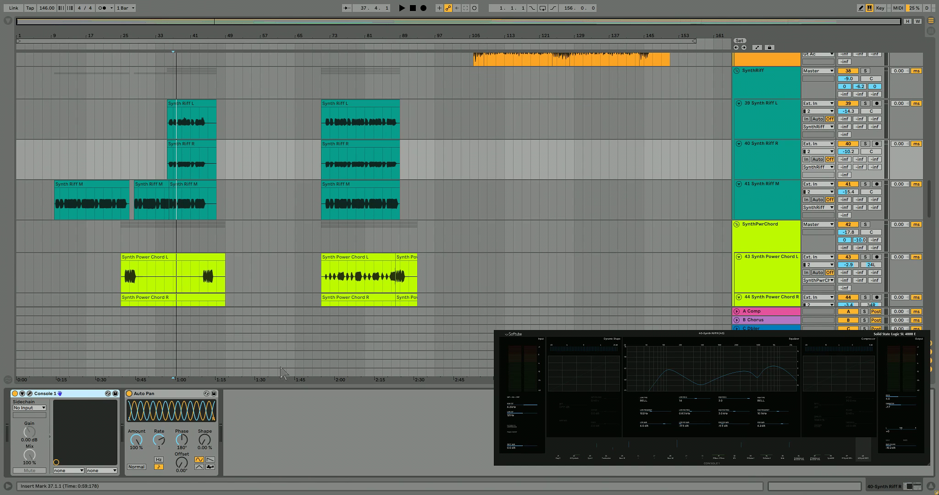
left_click(774, 117)
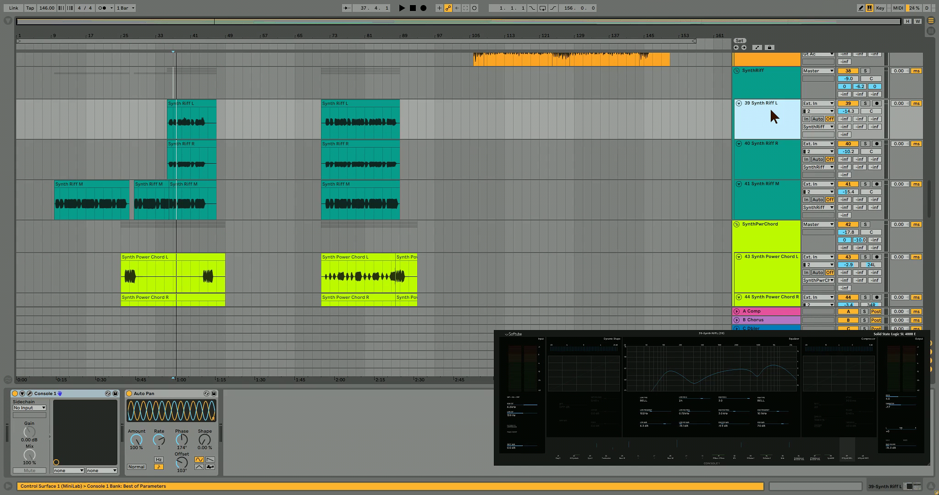
left_click(778, 157)
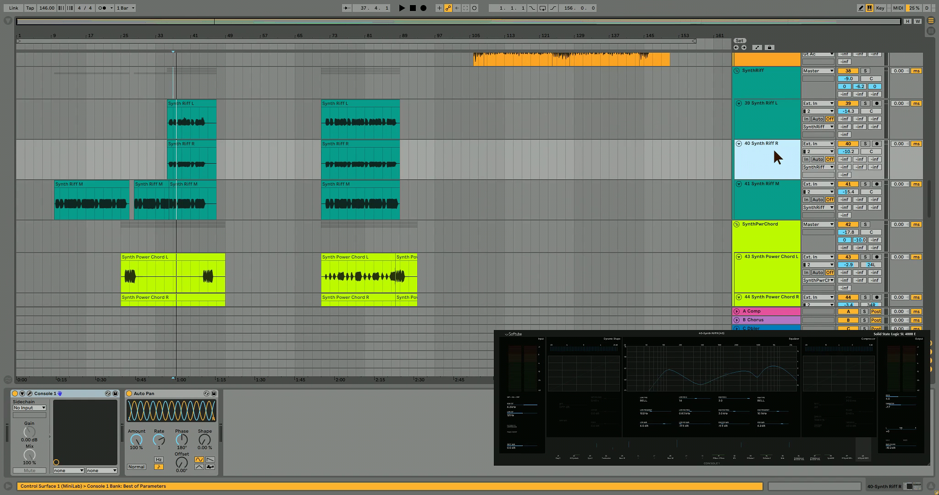
left_click(775, 116)
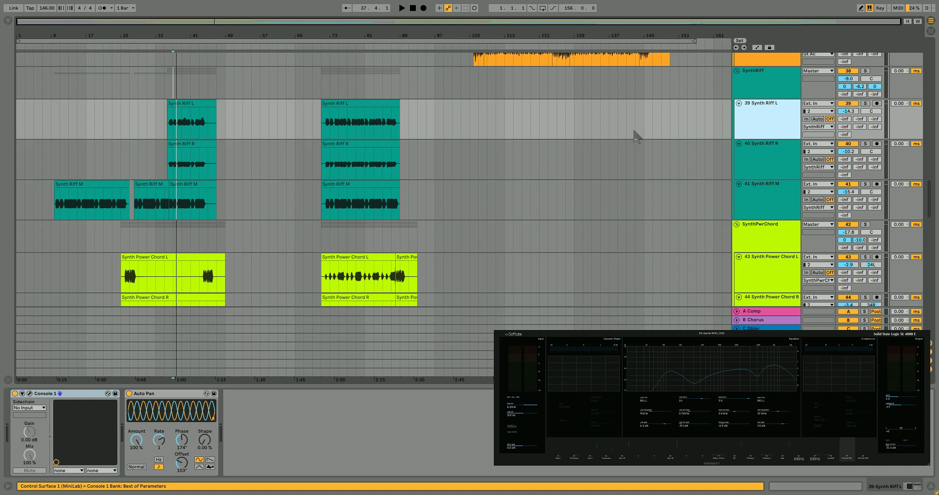
- Solo the SynthRiff group and audition it from bar 37, toggling the Synth Riff M track
left_click(866, 71)
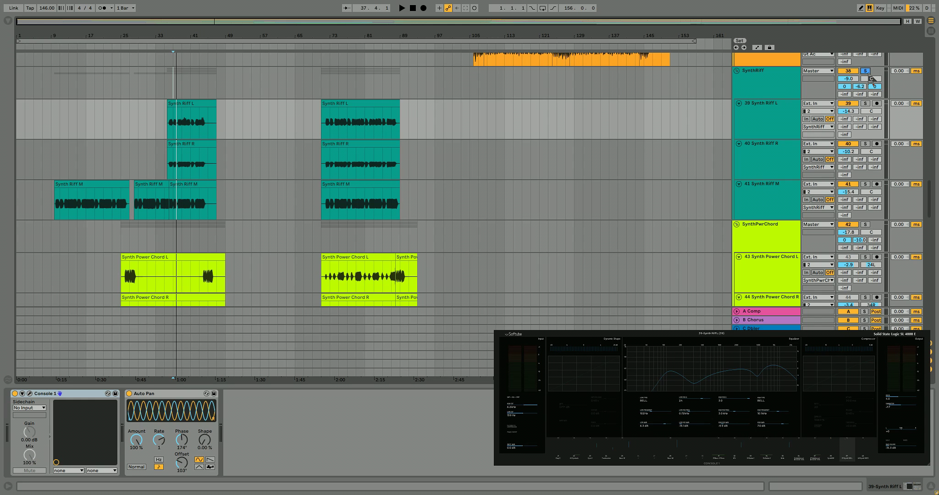
key("space")
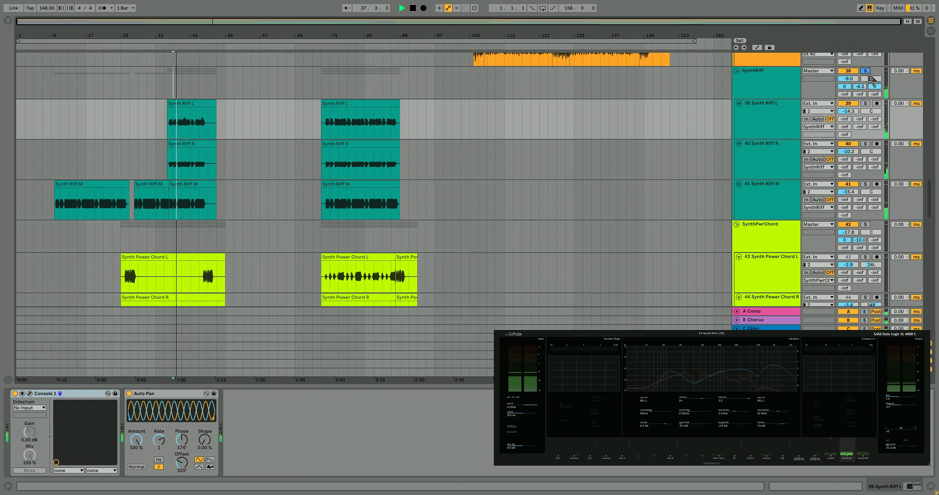
left_click(851, 185)
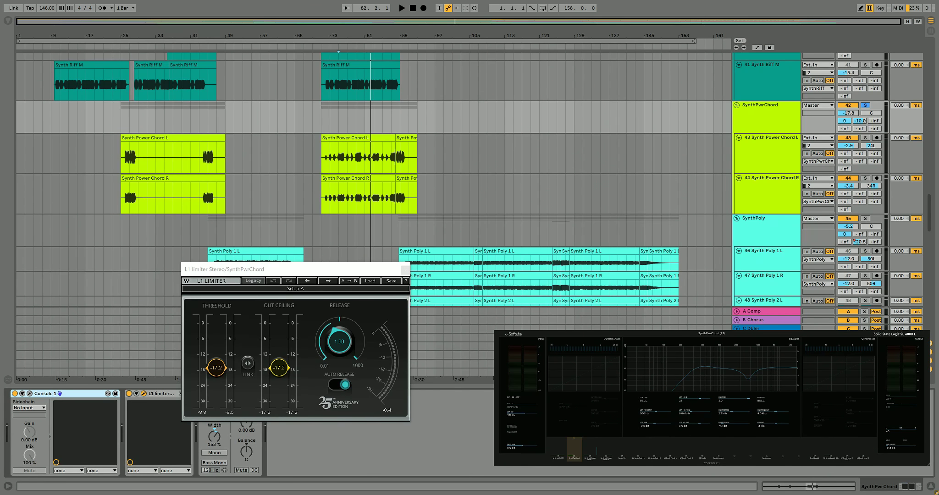
- Audition the soloed SynthPwrChord group from bar 25, then clear its solo to hear it in the full mix and stop playback
left_click(780, 108)
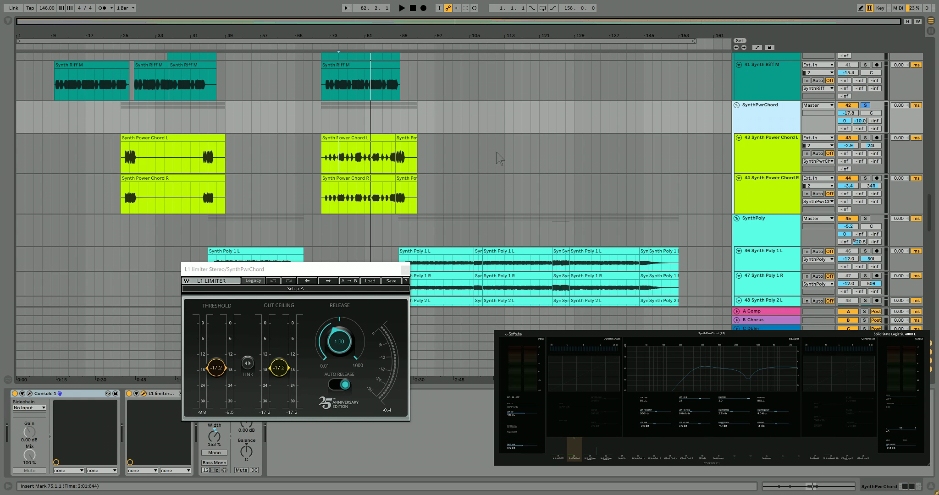
left_click(130, 121)
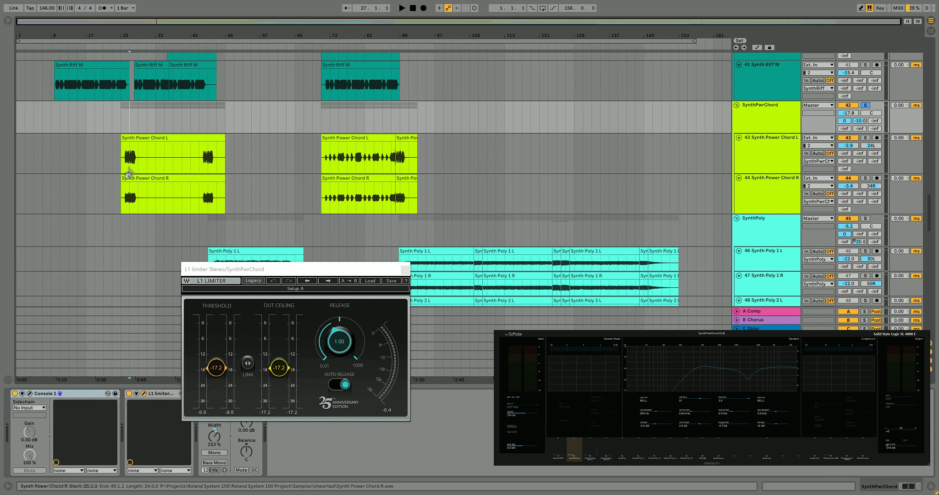
left_click(124, 111)
key("space")
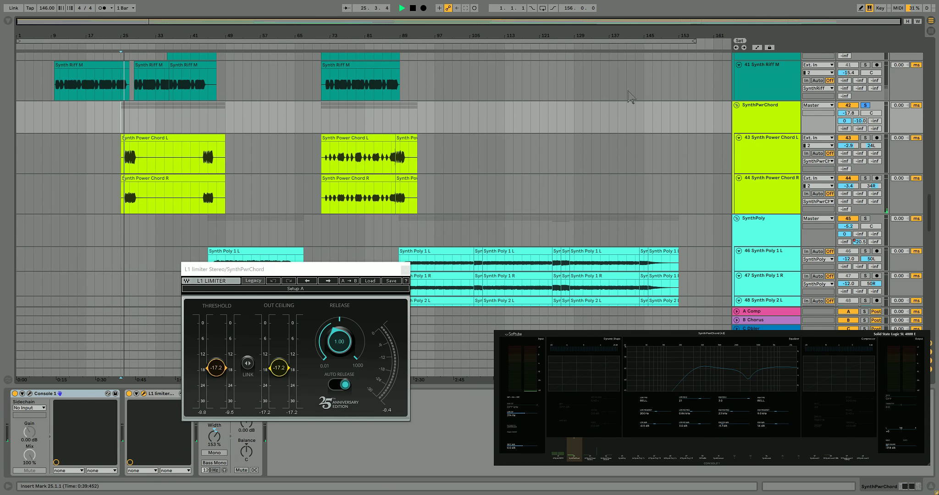
left_click(756, 115)
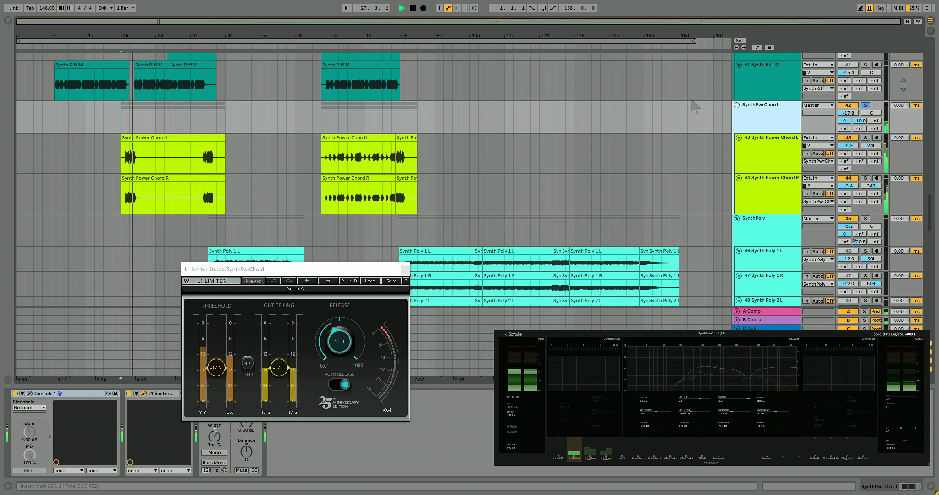
left_click(865, 105)
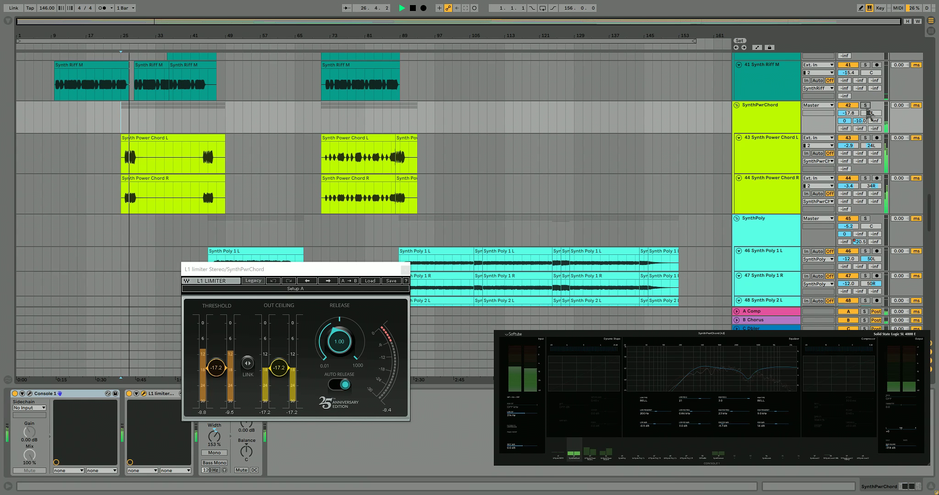
key("space")
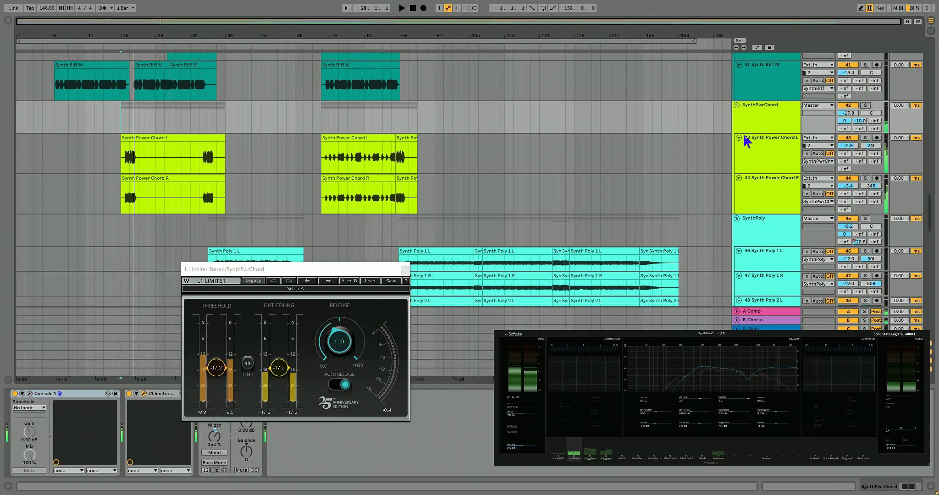
- Look over the Synth Formant L and R clips and place the insert marker at bar 3
scroll(744, 142, "down", 5)
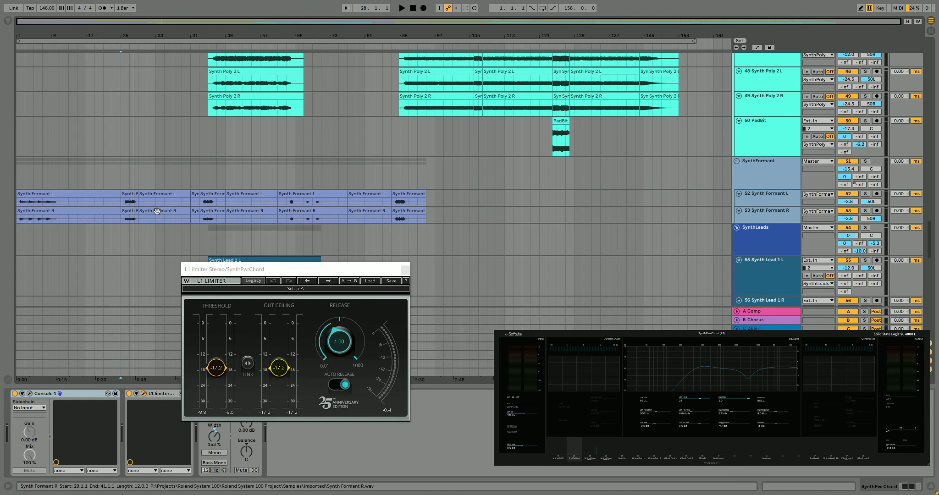
left_click(24, 207)
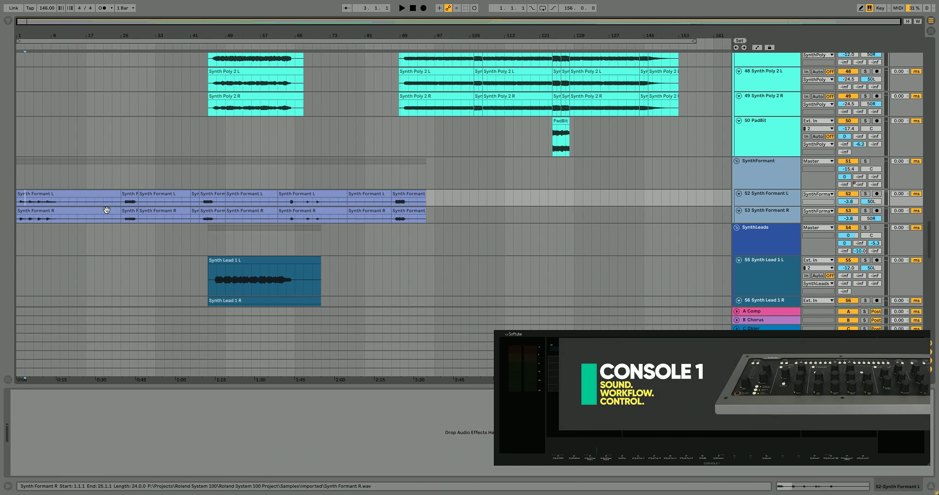
scroll(339, 211, "up", 8)
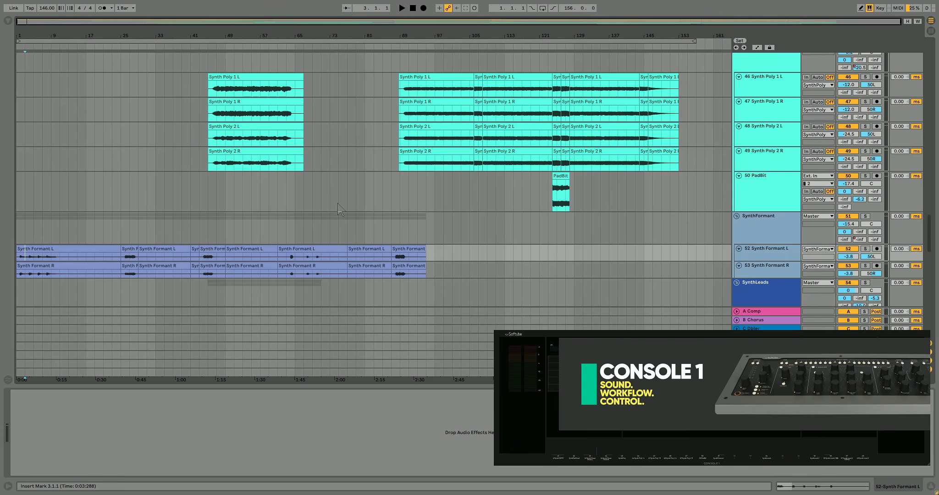
- Show the SynthPwrChord group's devices and move the L1 limiter and Console 1 windows so that its Utility device is uncovered
left_click(182, 117)
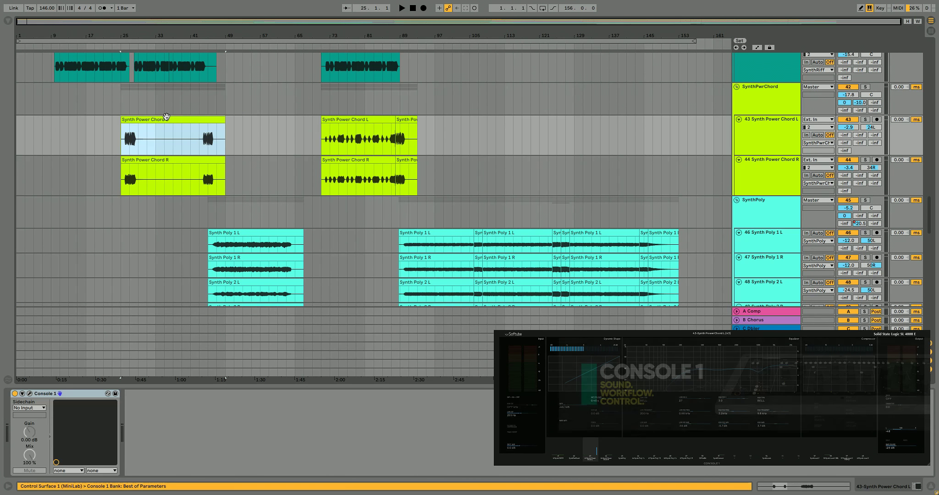
left_click(771, 92)
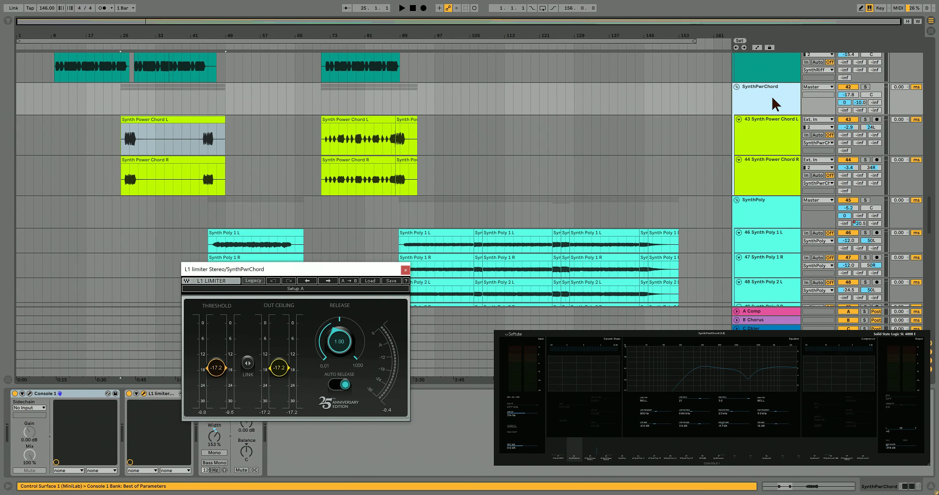
left_click_drag(349, 269, 357, 289)
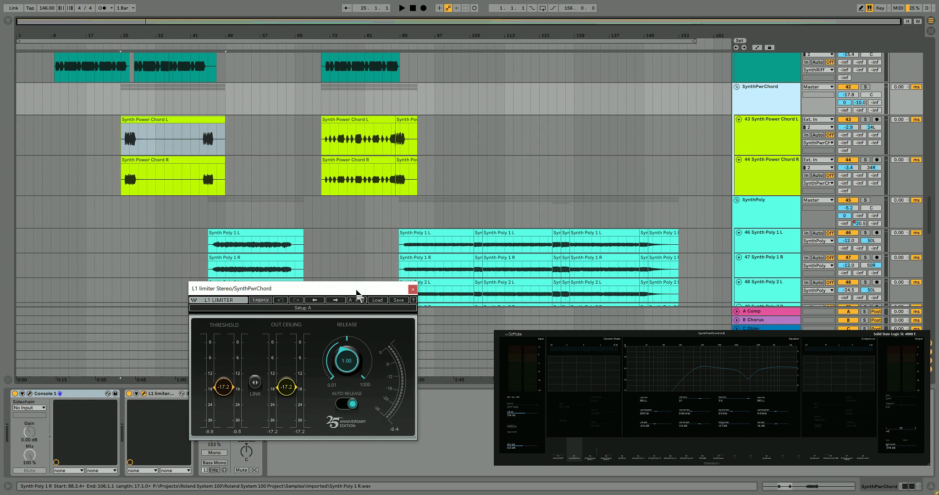
left_click_drag(606, 334, 606, 338)
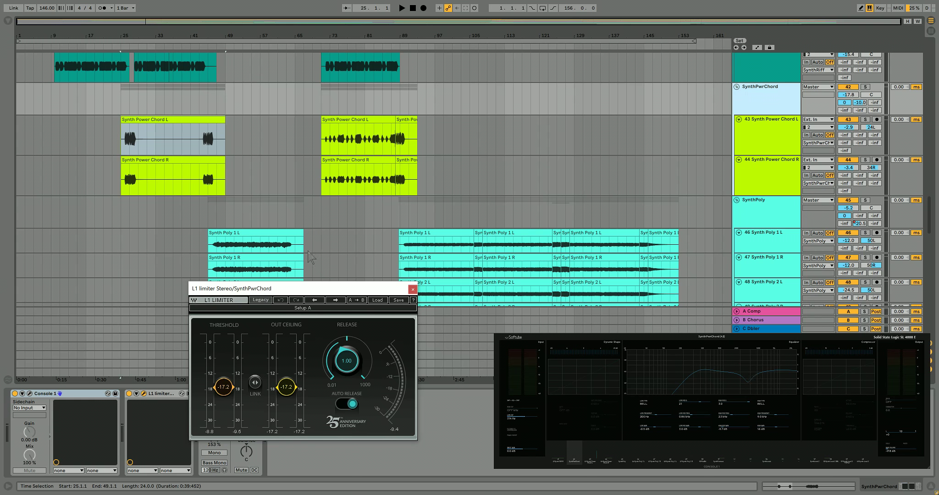
left_click_drag(330, 288, 396, 286)
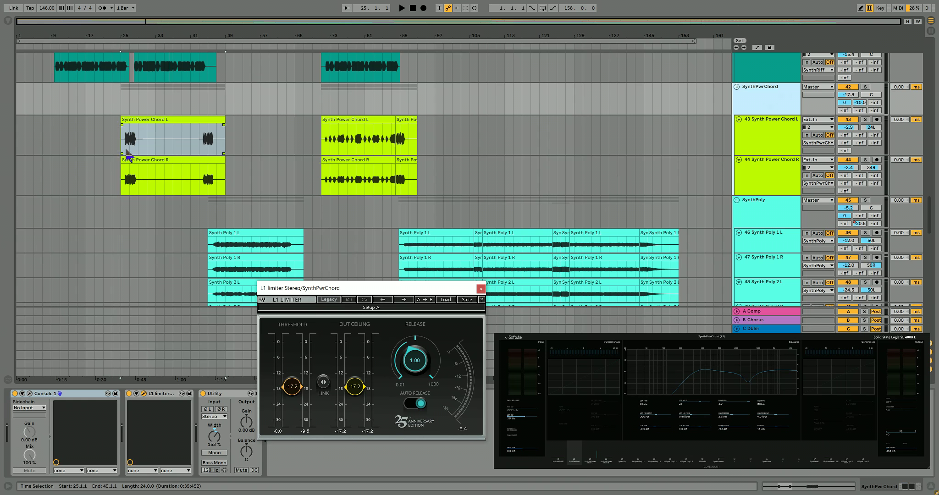
- Play the mix from bar 25 and solo the SynthPwrChord group to watch its L1 limiter on the first chord hits
left_click(126, 109)
key("space")
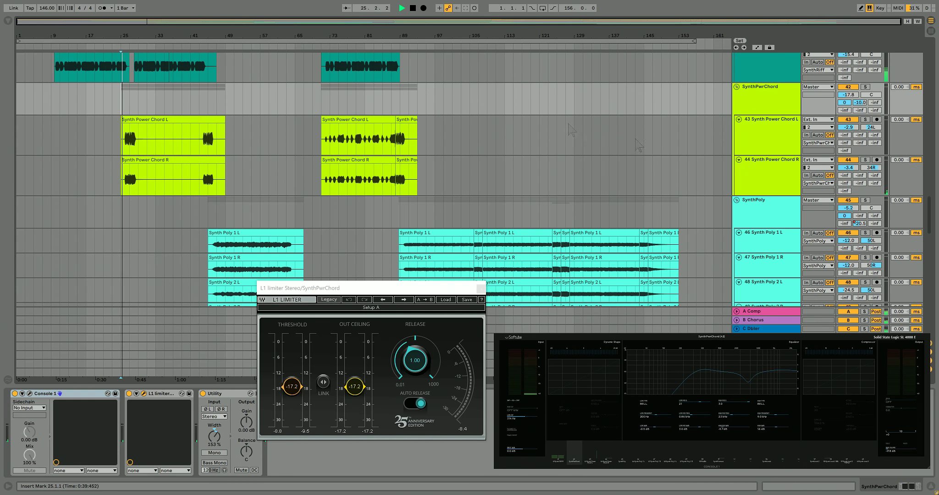
left_click(865, 87)
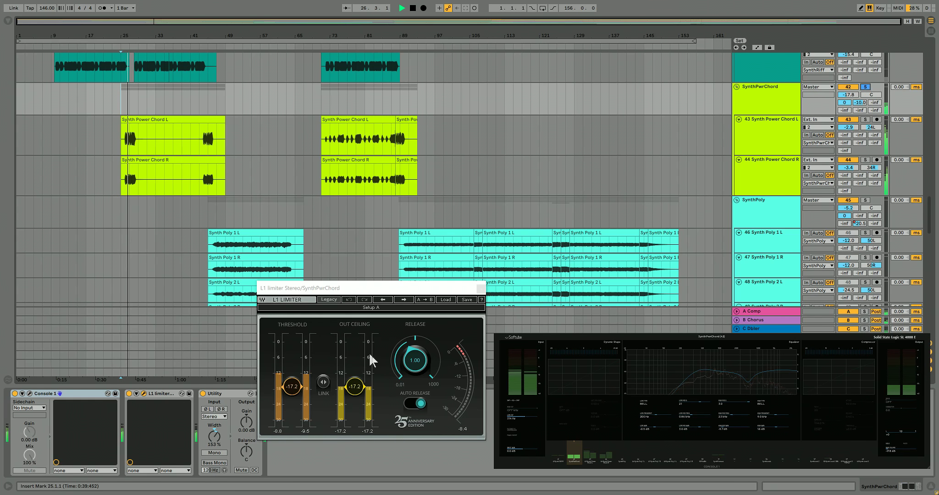
key("plus")
key("plus")
key("plus")
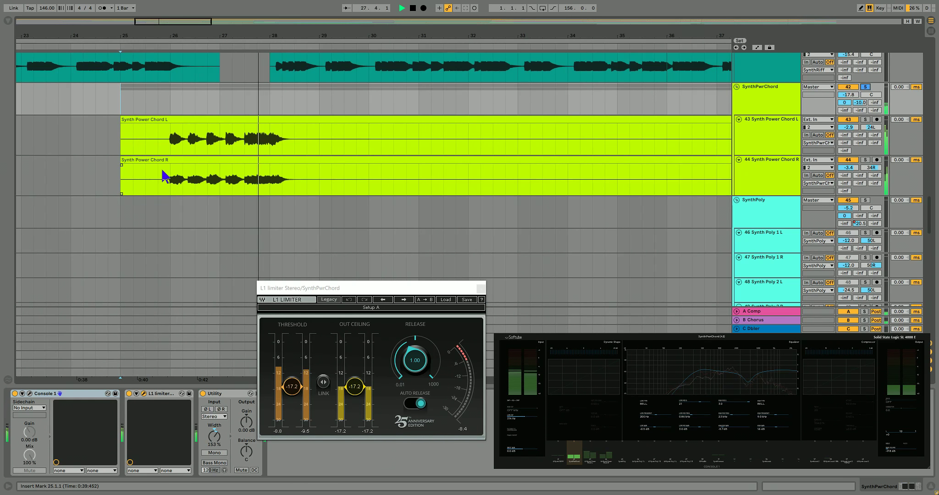
- Play the SynthPwrChord group from bar 26 and bypass its L1 limiter to hear the chords without it
left_click(171, 150)
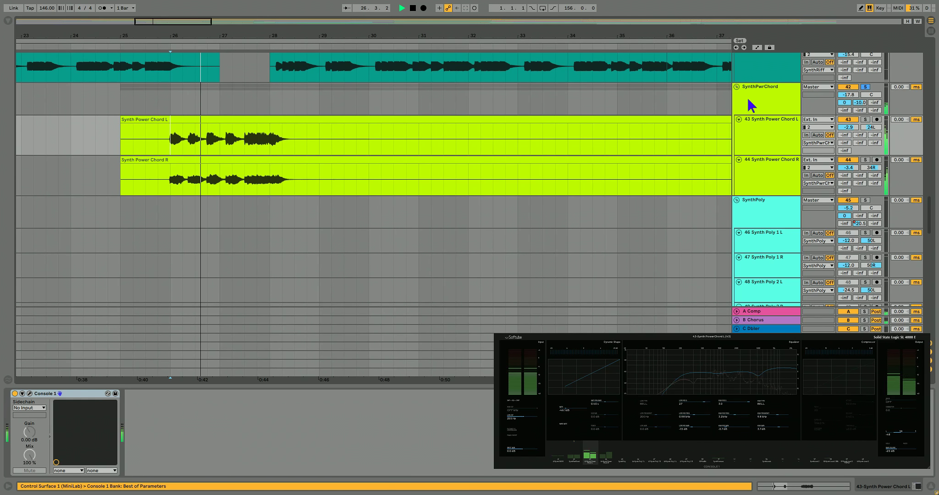
left_click(751, 106)
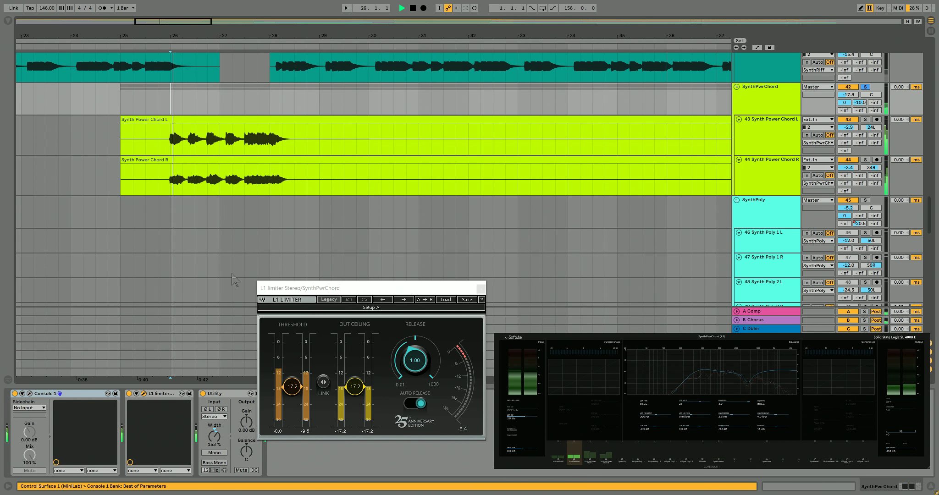
left_click(129, 393)
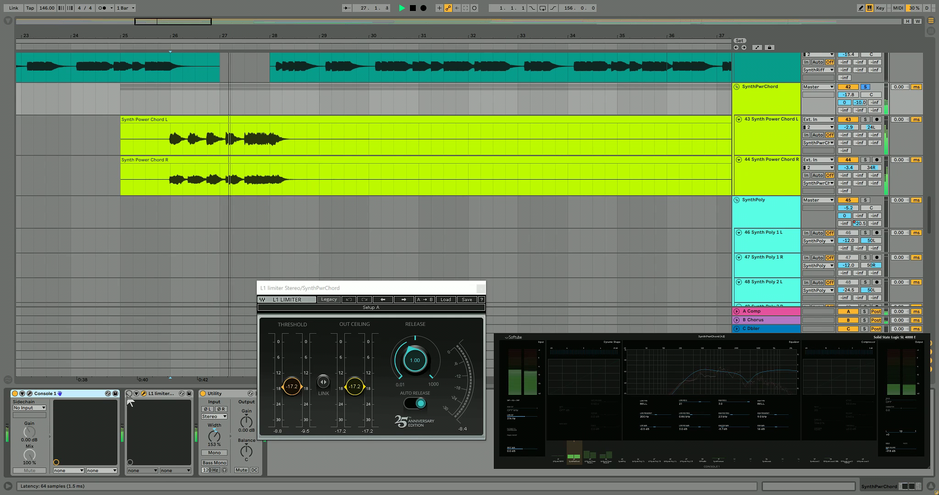
key("space")
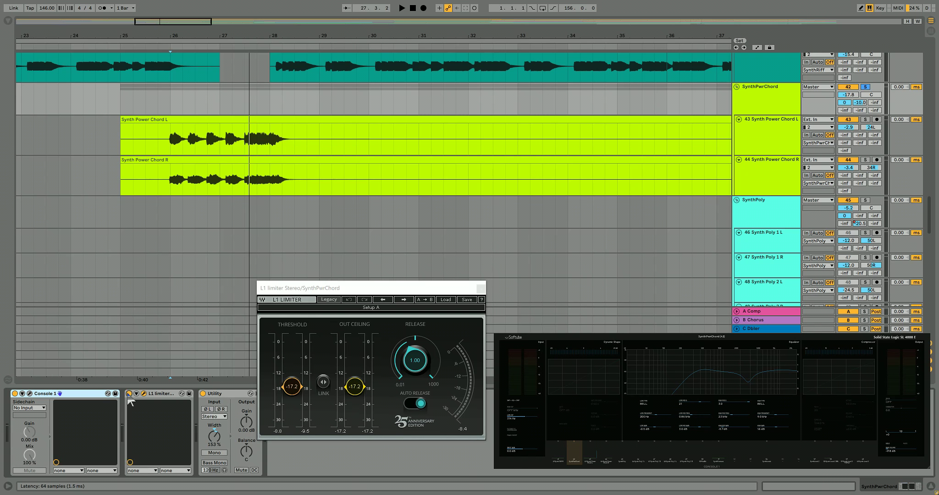
- Compare the soloed SynthPwrChord group from bar 26 with the L1 limiter on and off, leaving it switched on
left_click(173, 147)
key("space")
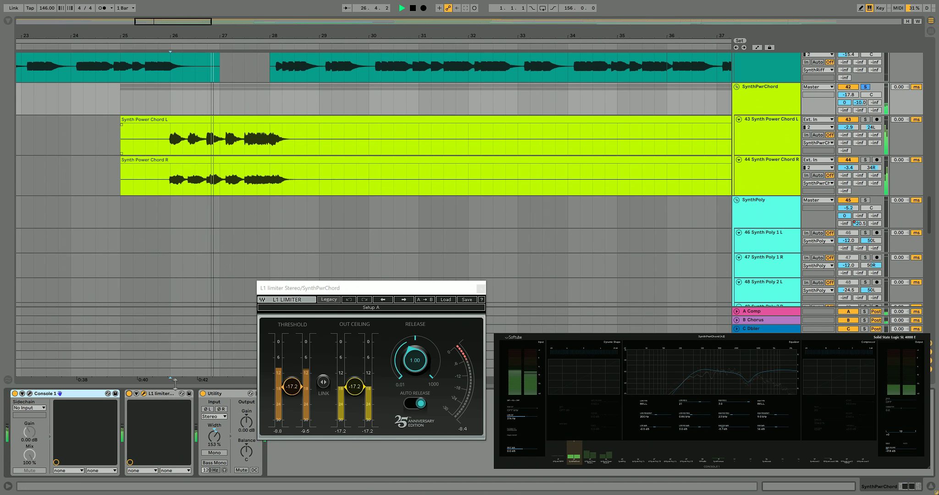
key("space")
left_click(129, 394)
key("space")
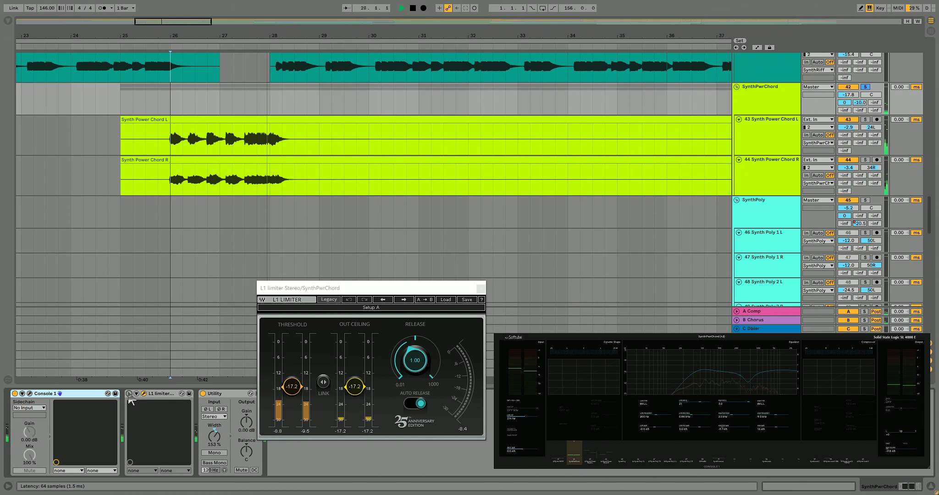
key("space")
key("space")
left_click(129, 394)
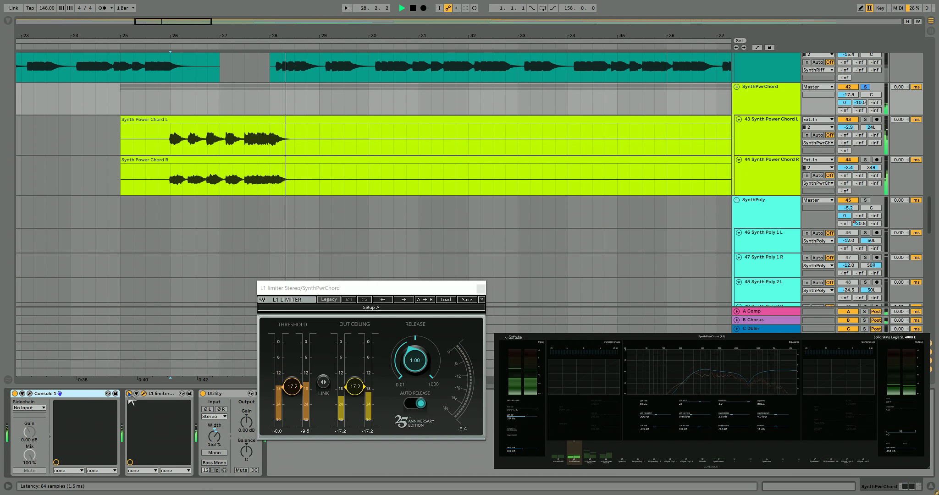
key("space")
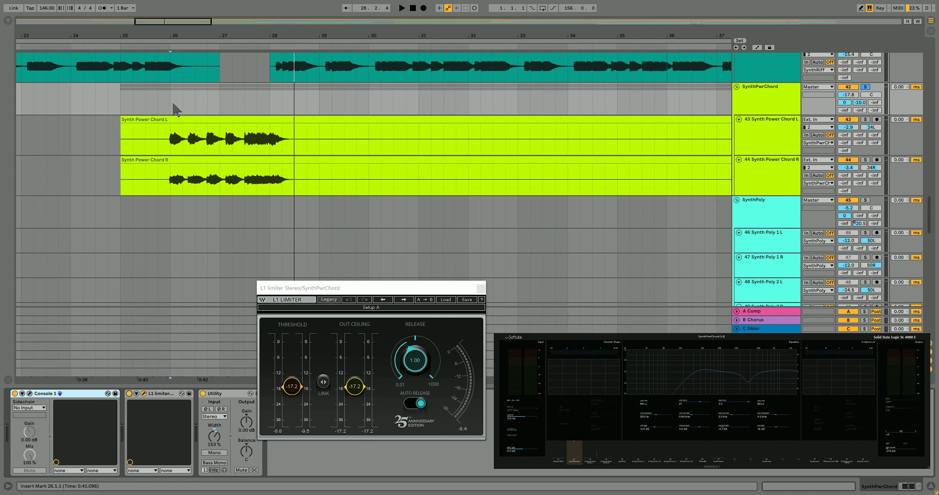
- Play SynthPwrChord from bar 25 and clear its solo to hear the chords within the full mix
left_click(120, 104)
key("space")
left_click(866, 86)
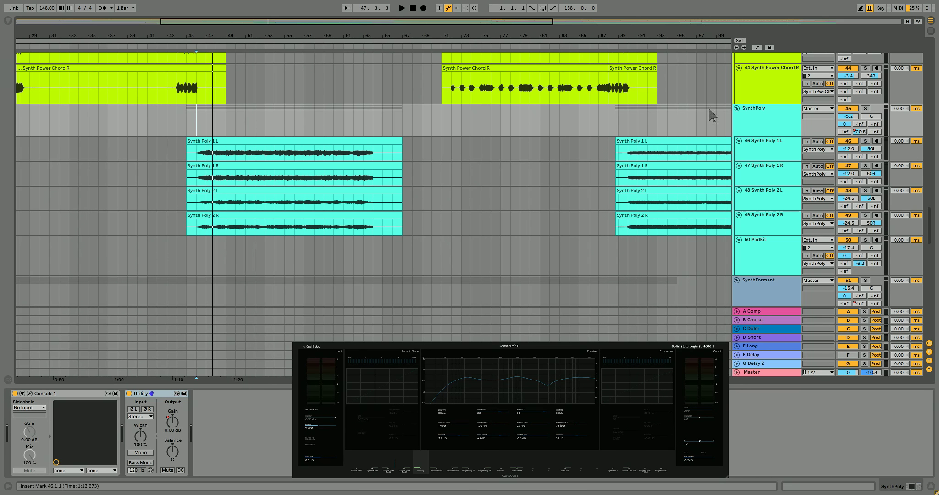
- Check the devices on Synth Poly 1 L, 1 R, 2 L and 2 R, then return to the SynthPoly group's Console 1 settings
left_click(766, 142)
left_click(767, 168)
left_click(774, 207)
left_click(769, 217)
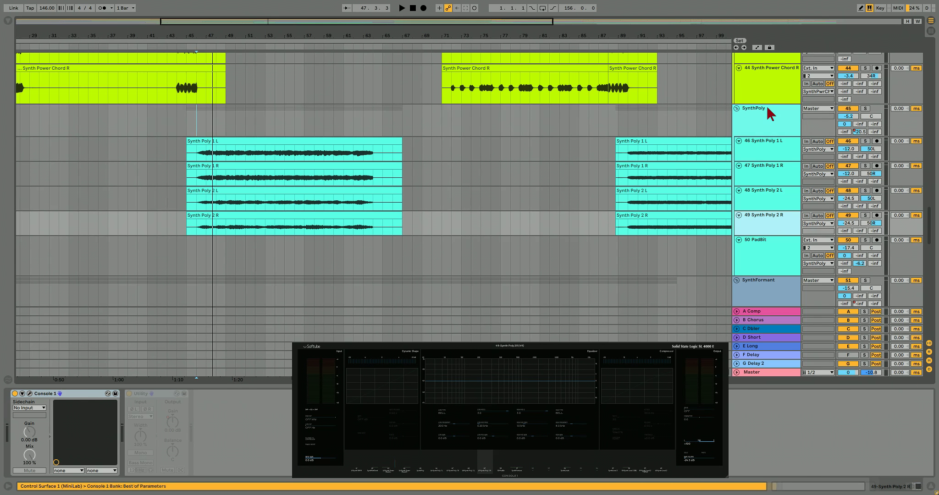
left_click(766, 107)
left_click_drag(625, 346, 632, 345)
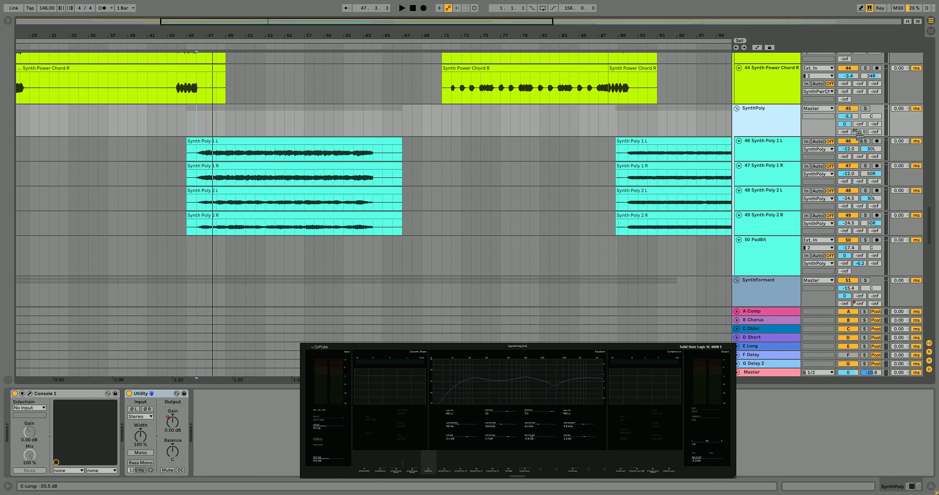
- Open ValhallaVintageVerb on the E Long return, move its window below the Synth Poly 1 clips and show the whole arrangement
left_click(757, 347)
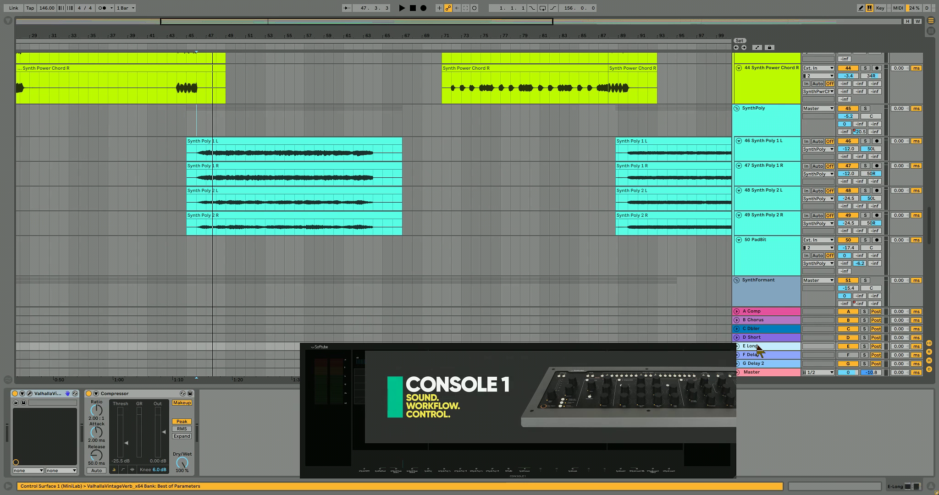
left_click(30, 394)
left_click_drag(274, 106, 271, 219)
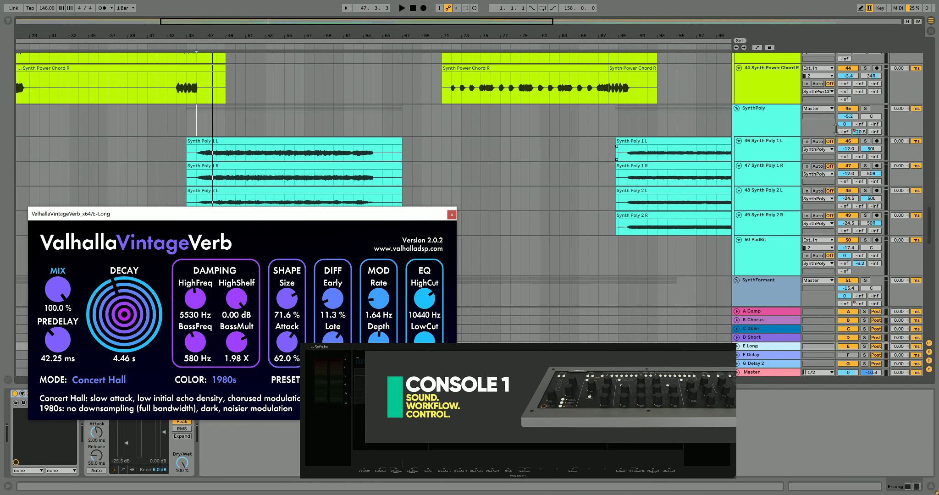
left_click(862, 136)
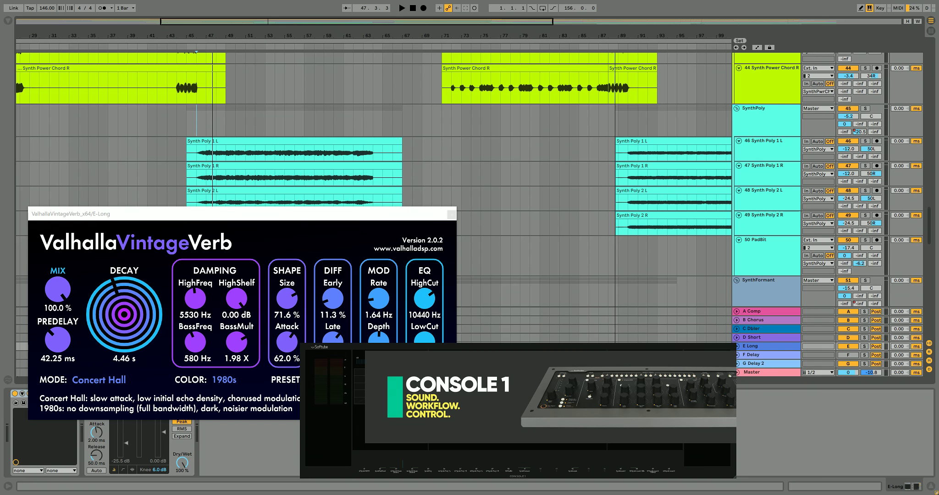
left_click_drag(489, 21, 490, 13)
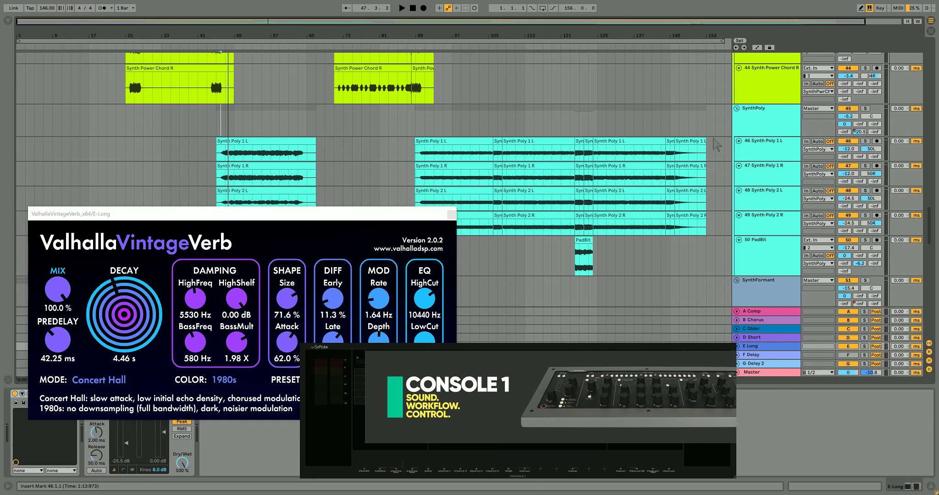
- Play the SynthPoly group from bar 45 and solo it, with its Console 1 settings in view
left_click(215, 124)
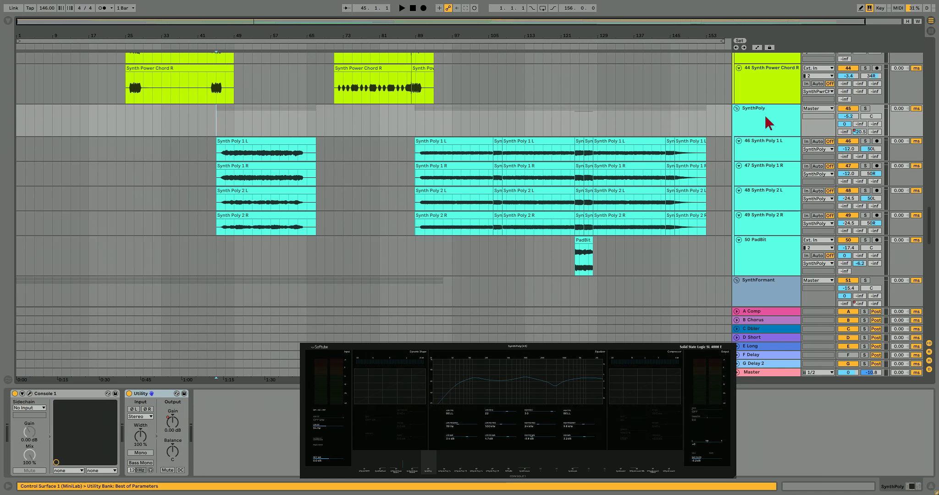
left_click(777, 108)
key("space")
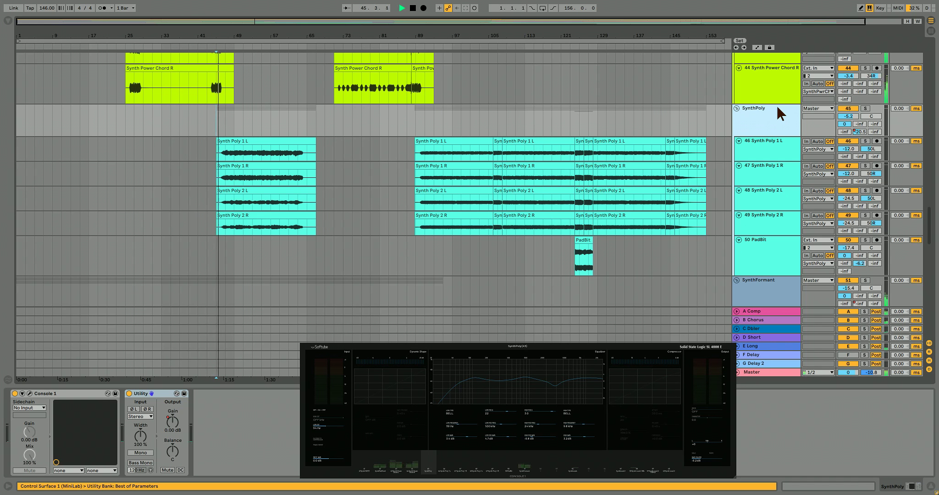
left_click(865, 109)
left_click(866, 109)
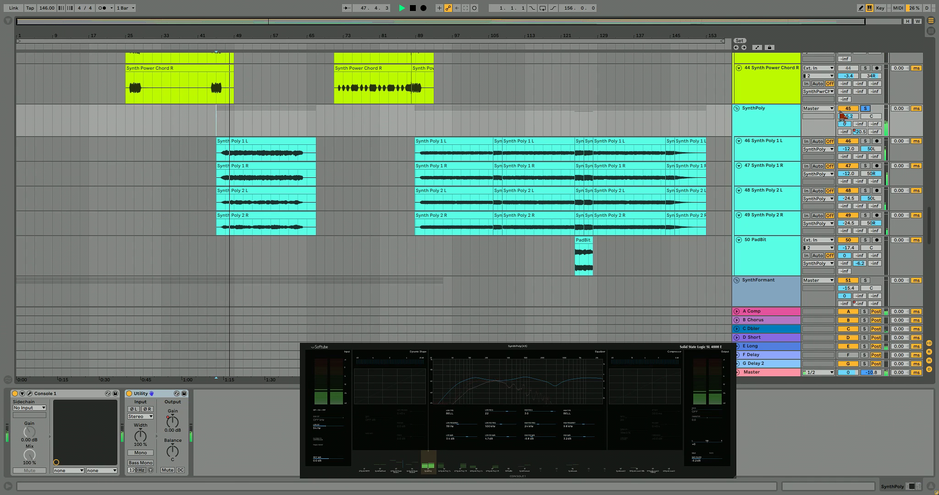
- Solo Synth Poly 1 L, 1 R, 2 L and 2 R in turn, checking the Console 1 settings of 2 L and 2 R
left_click(865, 141)
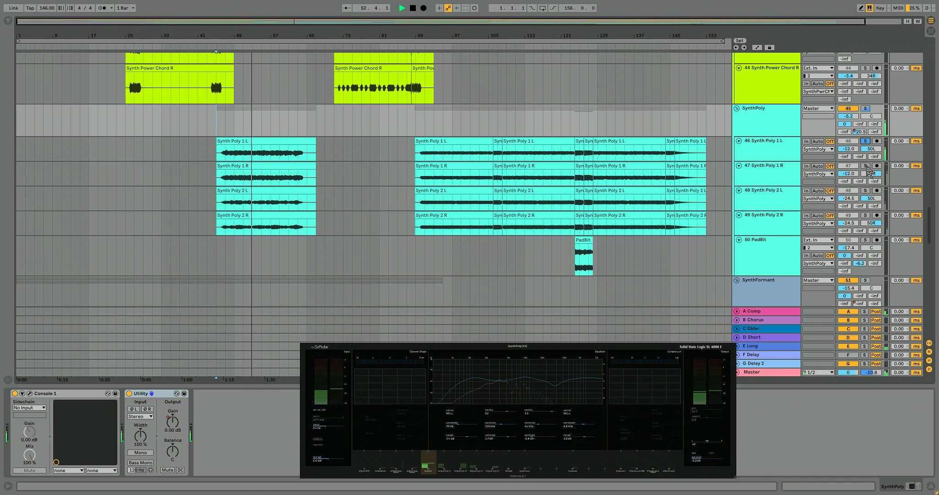
left_click(865, 166)
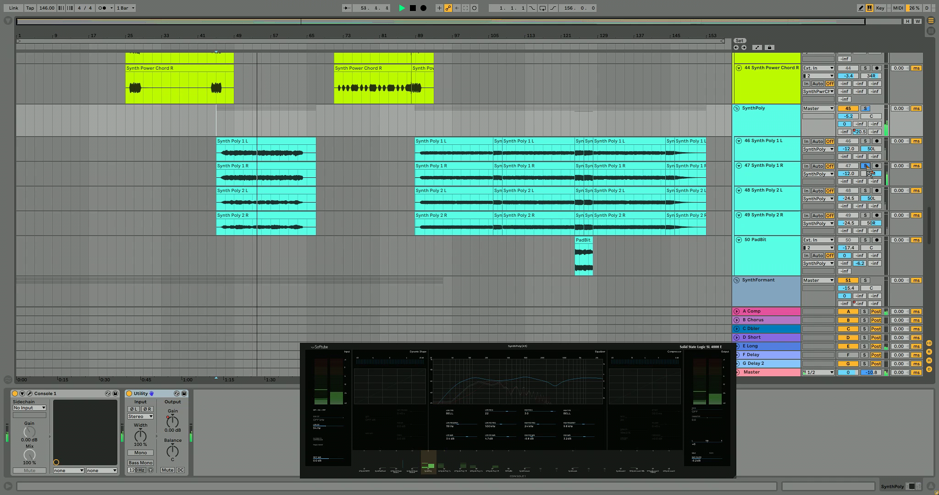
left_click(866, 190)
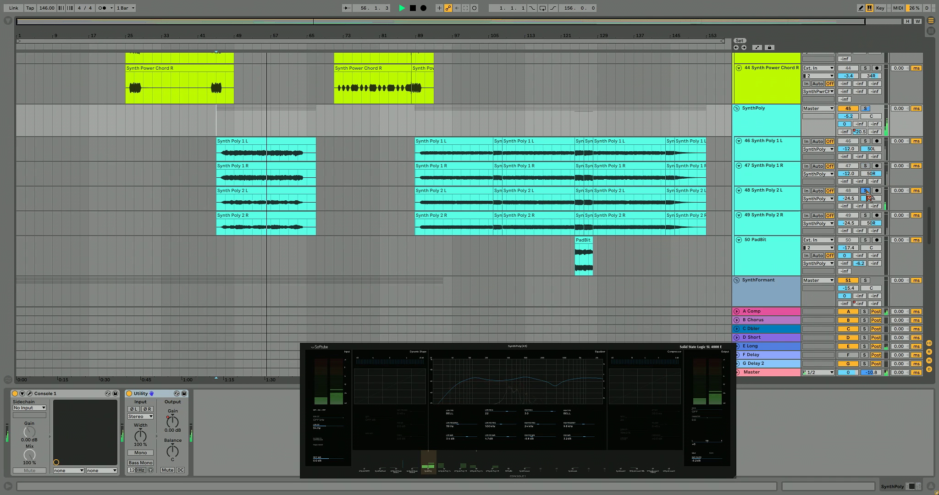
left_click(774, 195)
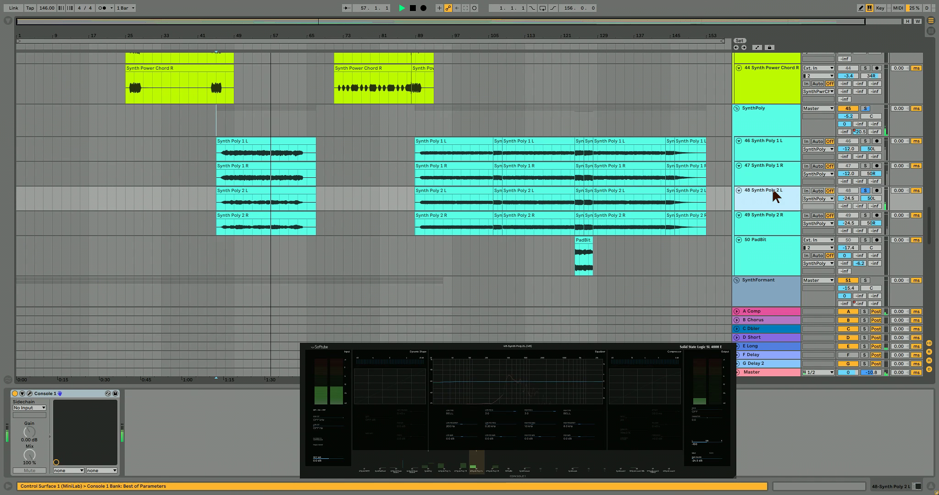
left_click(865, 215)
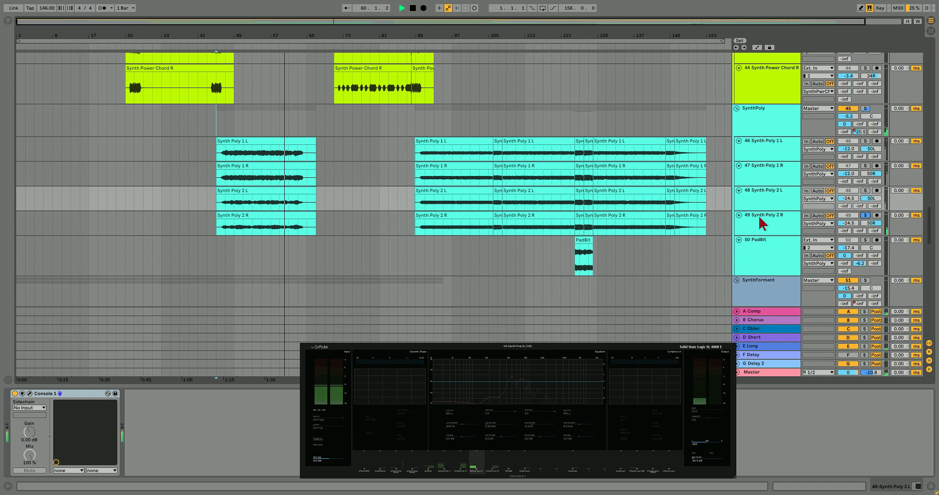
left_click(771, 217)
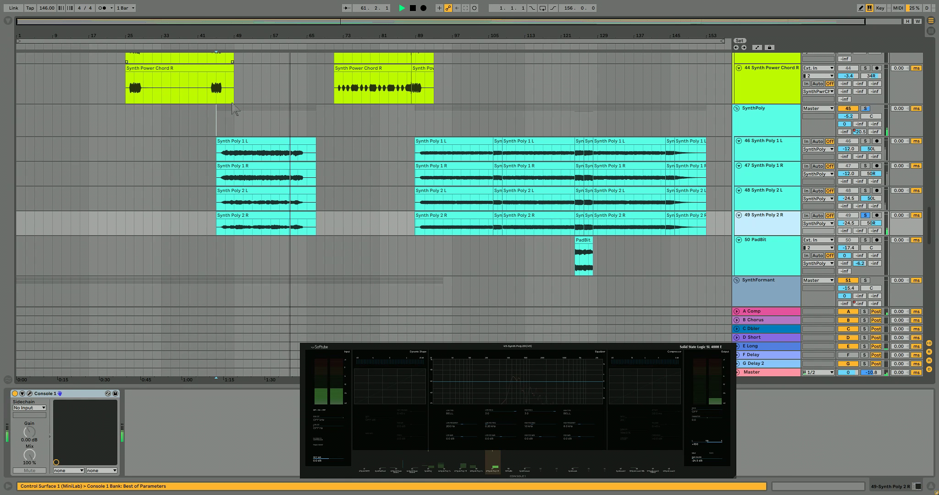
- Replay the SynthPoly section from bar 47 and clear the group's solo to hear it within the full mix
left_click(236, 126)
left_click(865, 108)
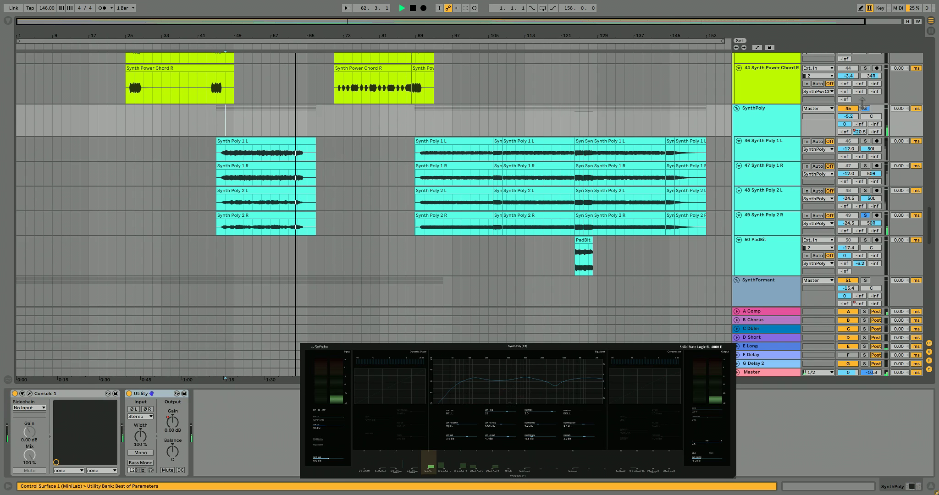
key("space")
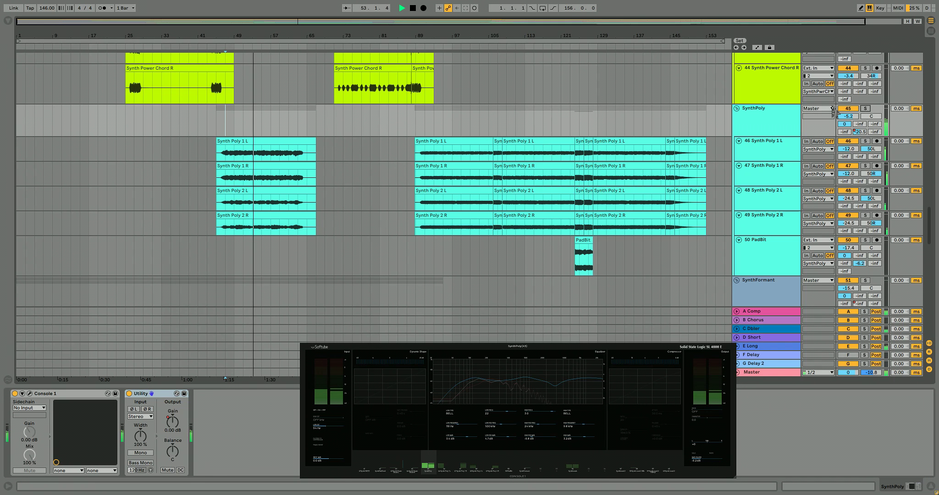
left_click(770, 110)
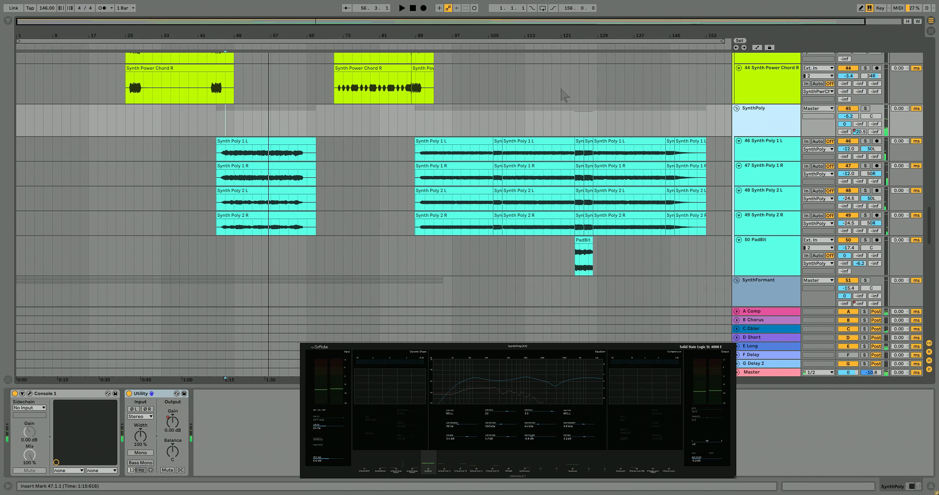
- Check the PadBit clip at bar 124, then play the soloed SynthPoly group from the start of its second section
left_click(422, 127)
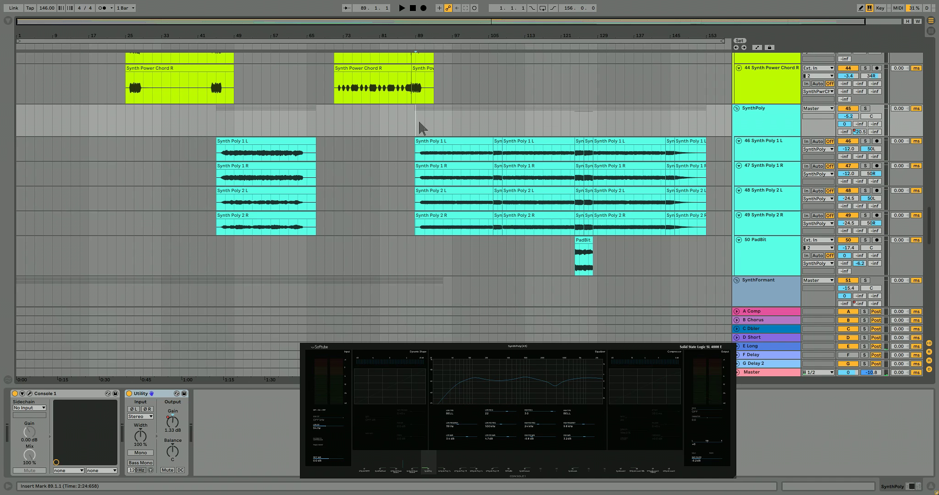
left_click(584, 241)
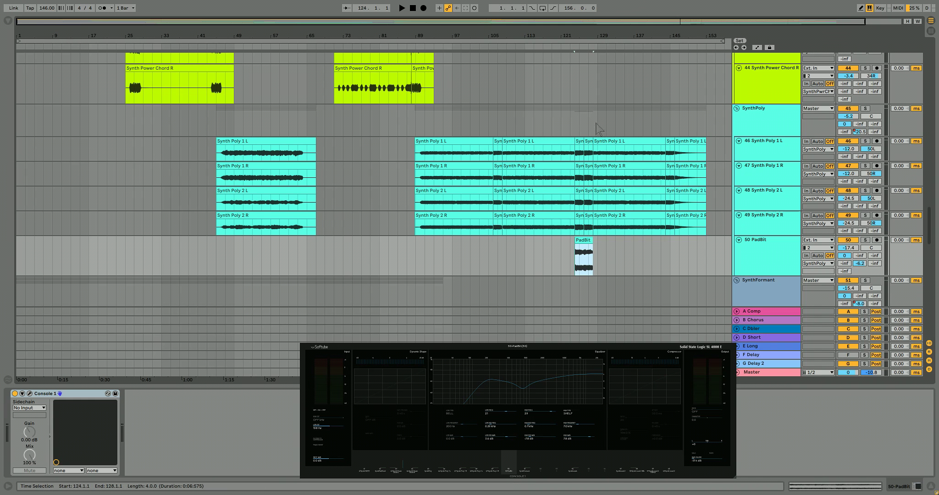
left_click(420, 129)
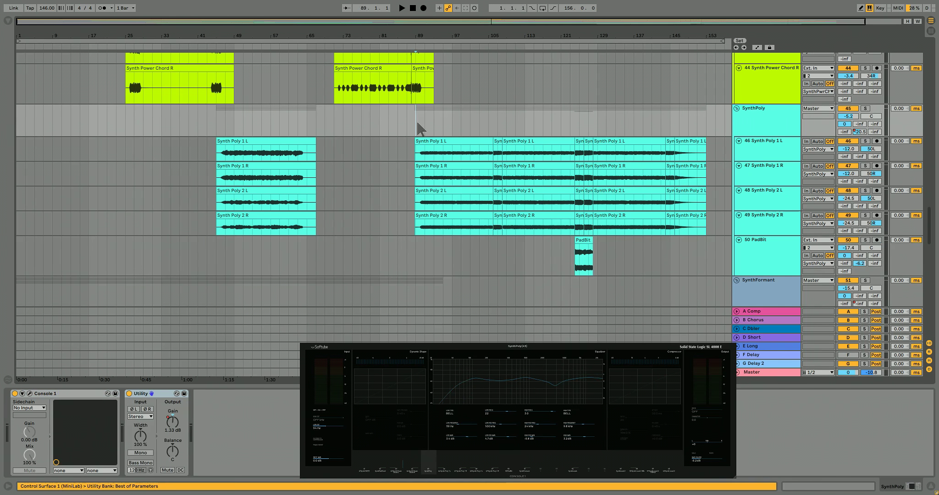
key("space")
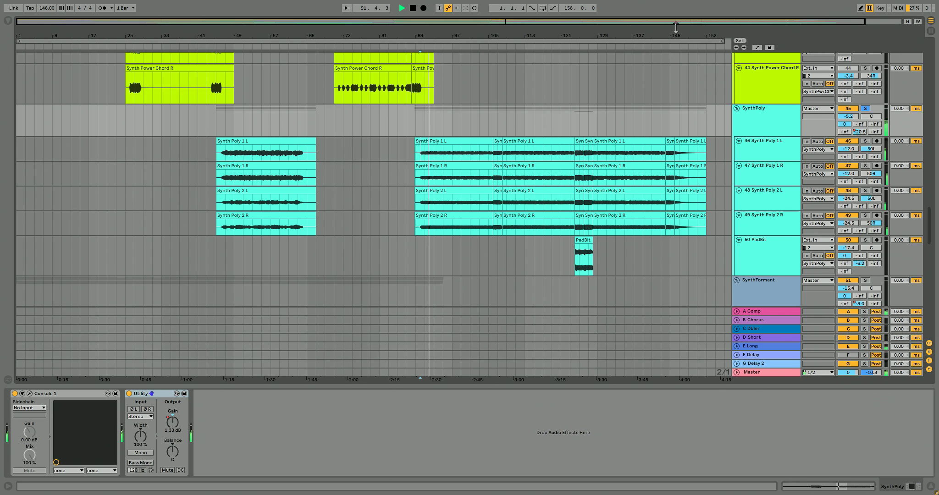
- Audition Synth Poly 1 L, 1 R, 2 L and 2 R one after another in the second section
left_click(865, 142)
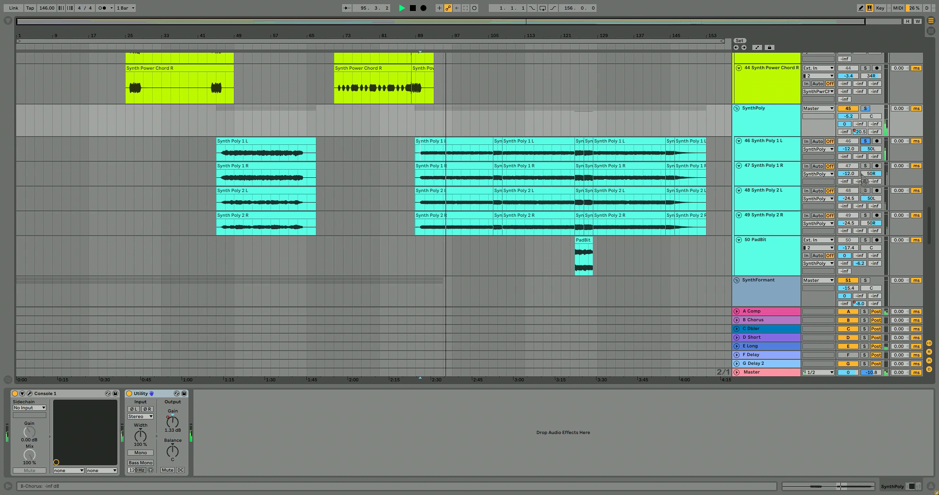
left_click(866, 166)
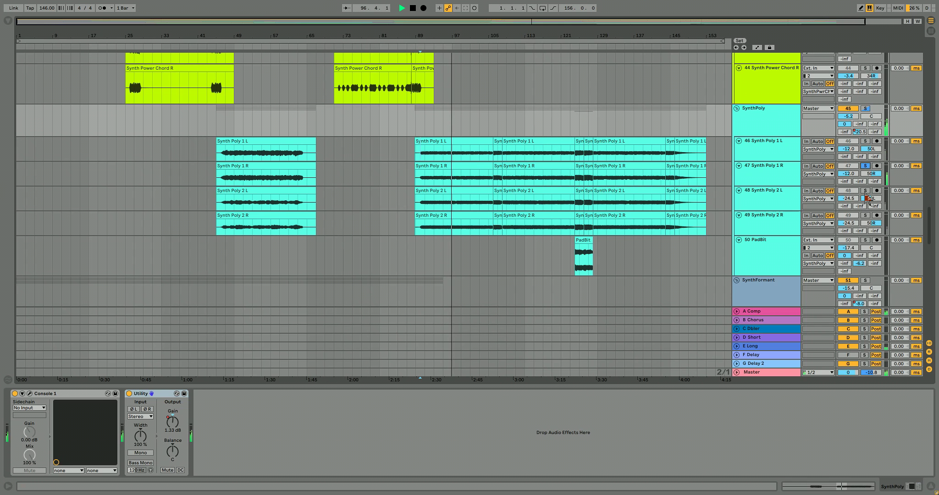
left_click(865, 191)
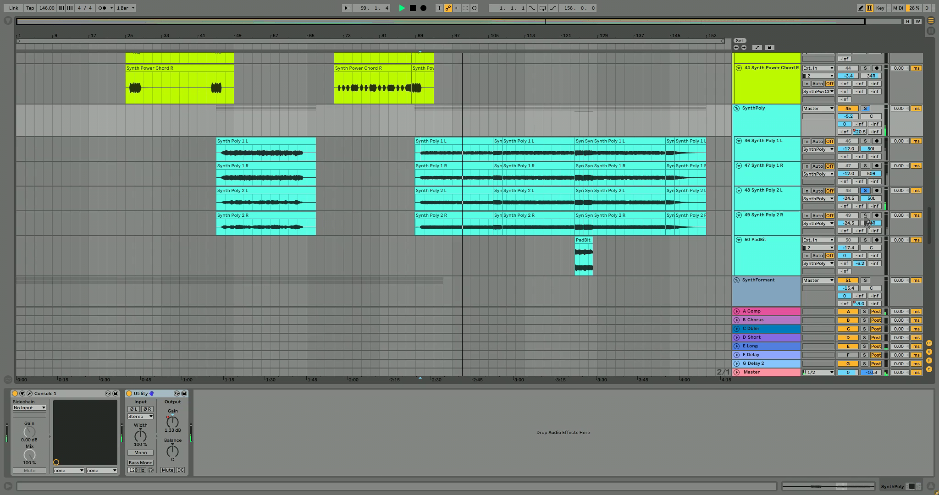
left_click(865, 215)
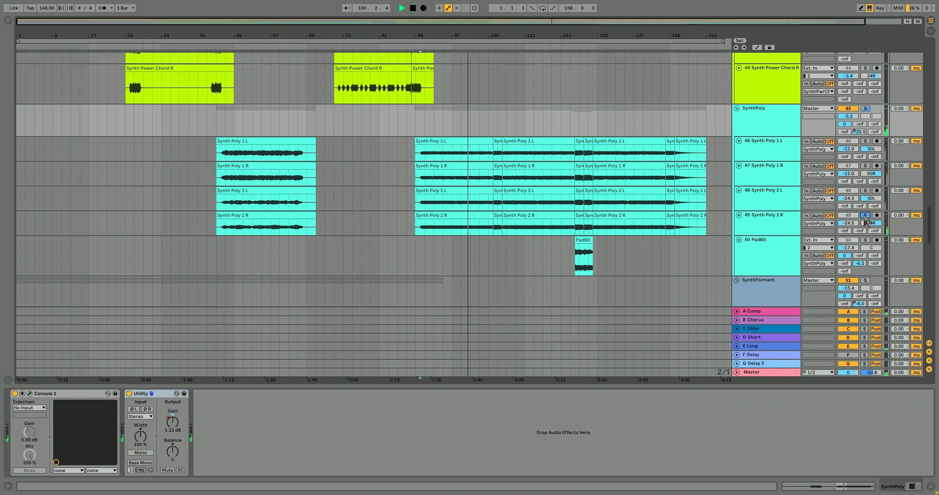
- Return from the soloed SynthPoly group to the full mix and compare it with the group muted and unmuted
left_click(865, 109)
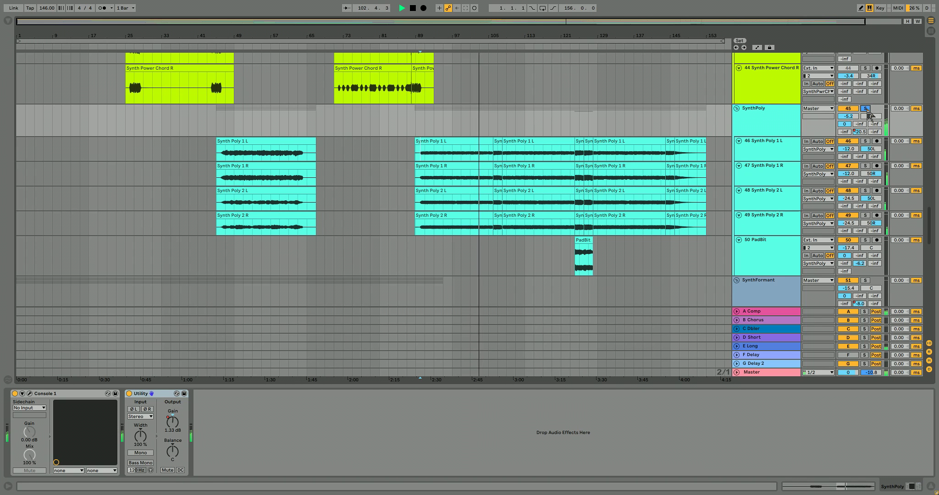
left_click(866, 110)
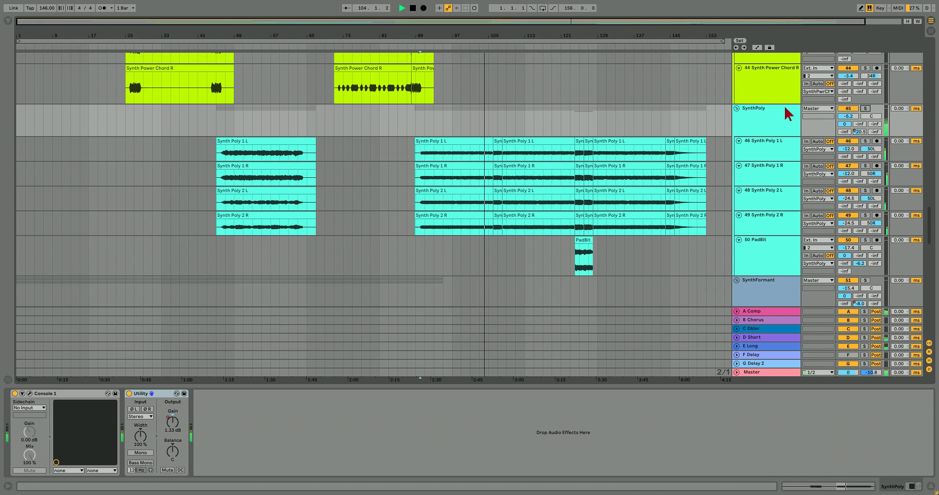
left_click(788, 115)
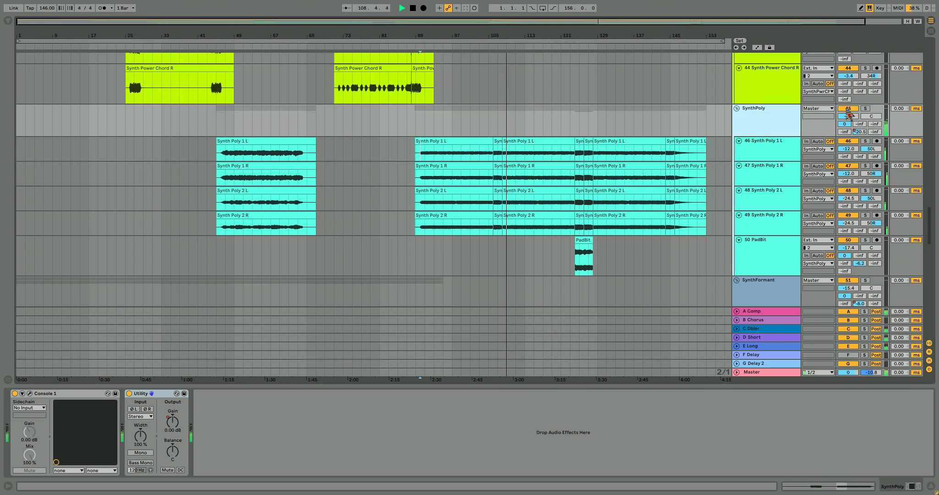
left_click(847, 110)
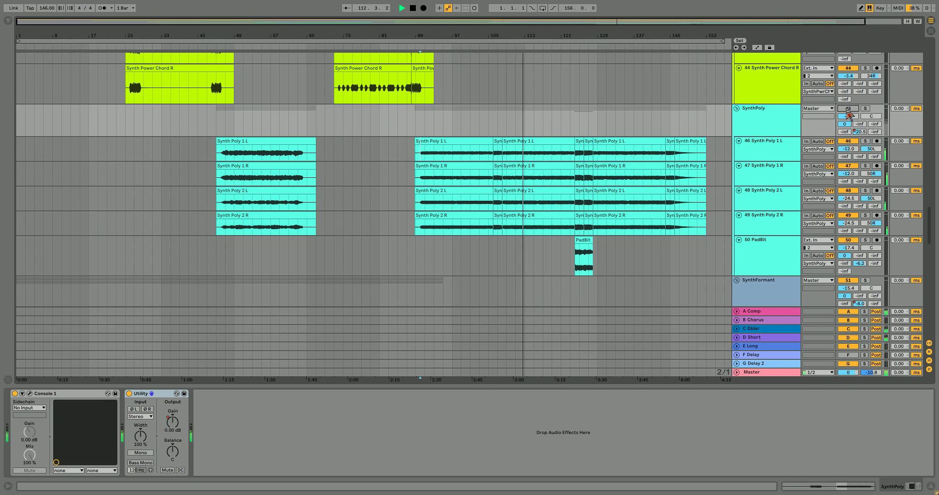
key("space")
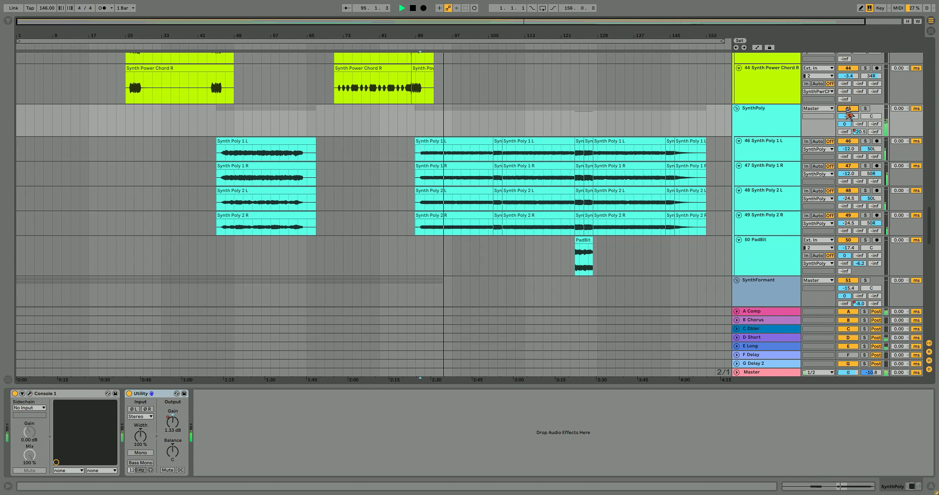
key("space")
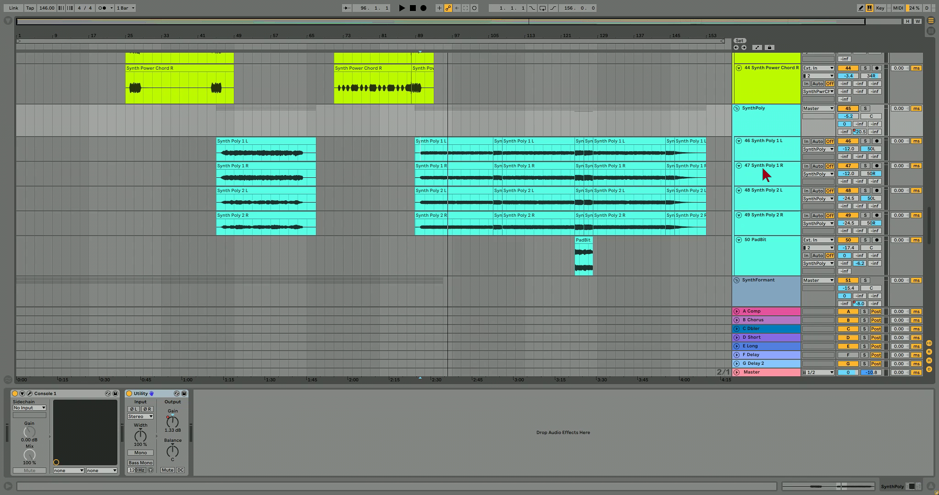
- Select the short Synth Poly 1 L clip at bar 106 and play that passage within the full mix
scroll(765, 176, "down", 1)
left_click(576, 114)
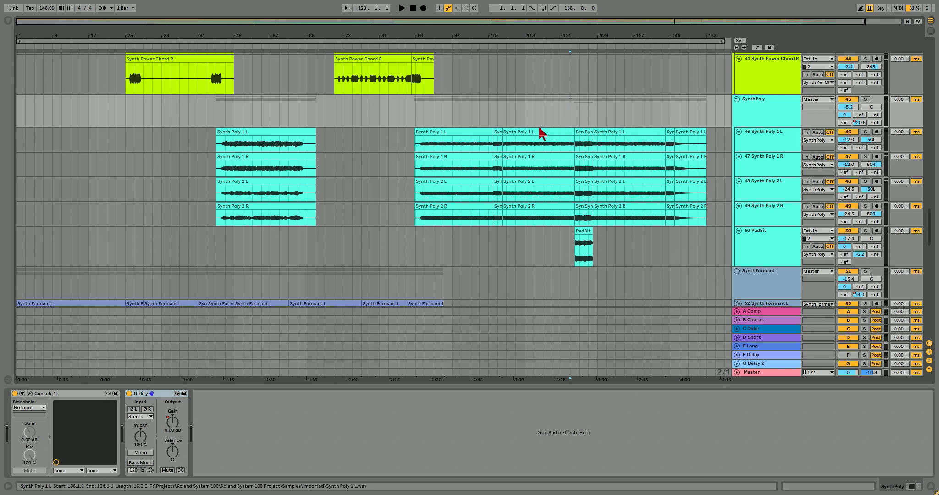
scroll(503, 133, "up", 3)
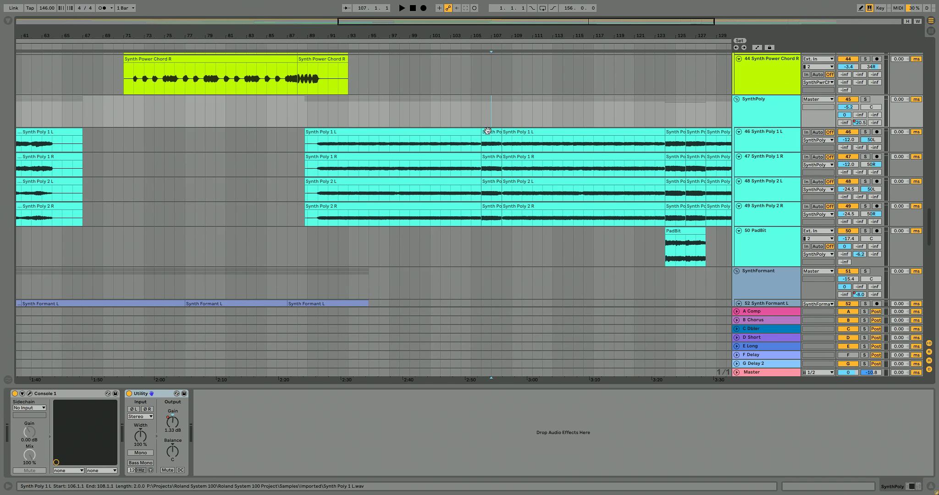
left_click(491, 134)
key("space")
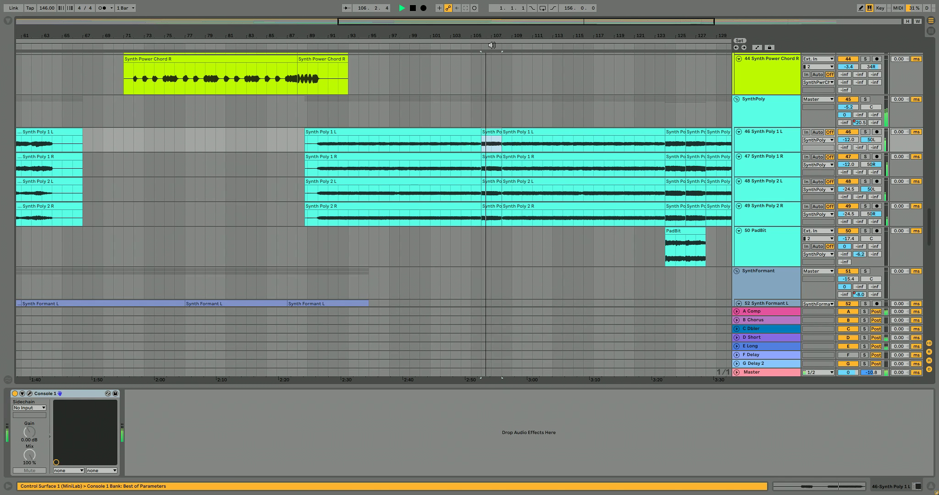
scroll(709, 109, "down", 1)
left_click_drag(751, 23, 817, 24)
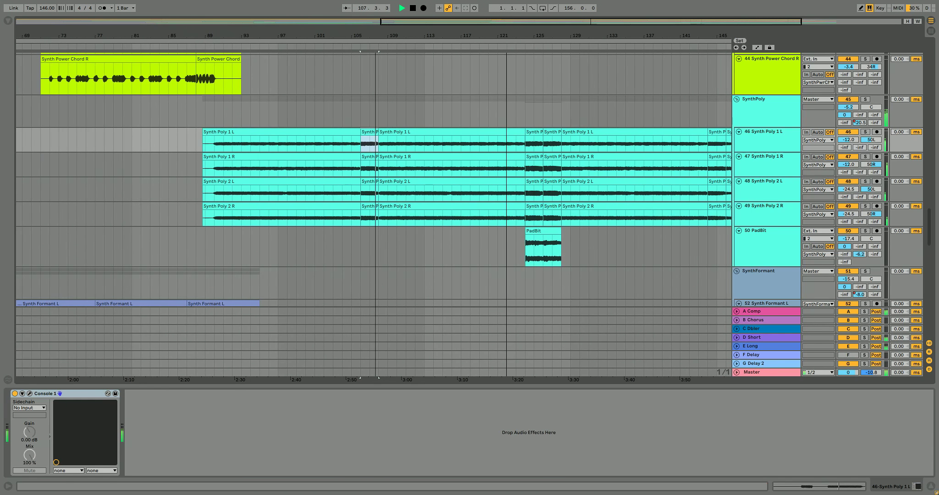
key("space")
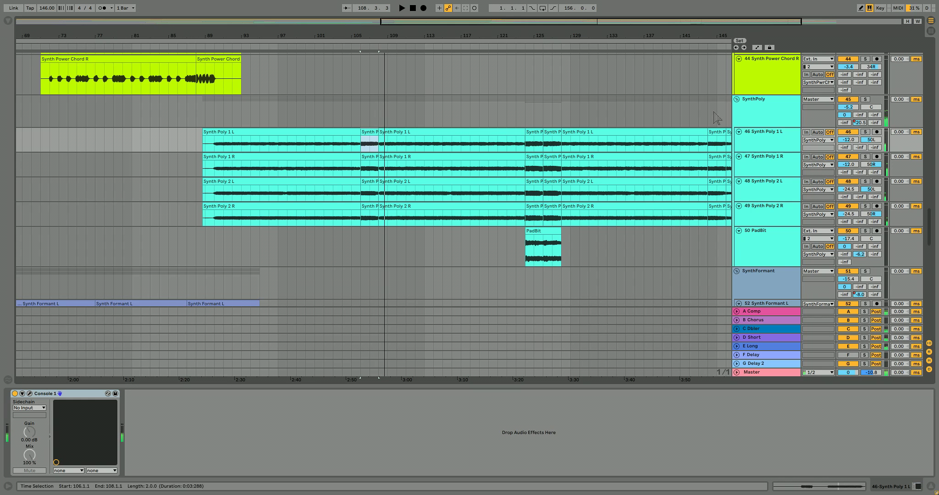
- Inspect the short Synth Poly 1 L clip at bar 124 and set the SynthPoly playback start to bar 123
left_click(534, 134)
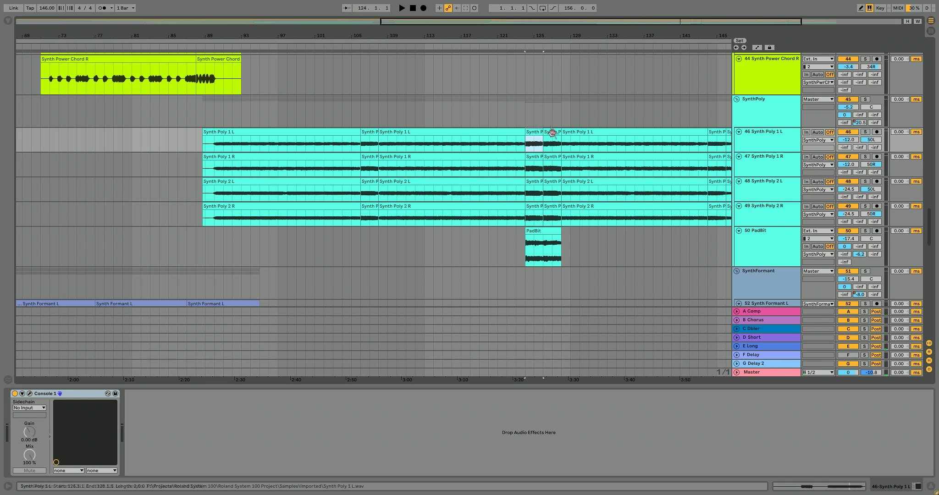
left_click_drag(421, 20, 439, 27)
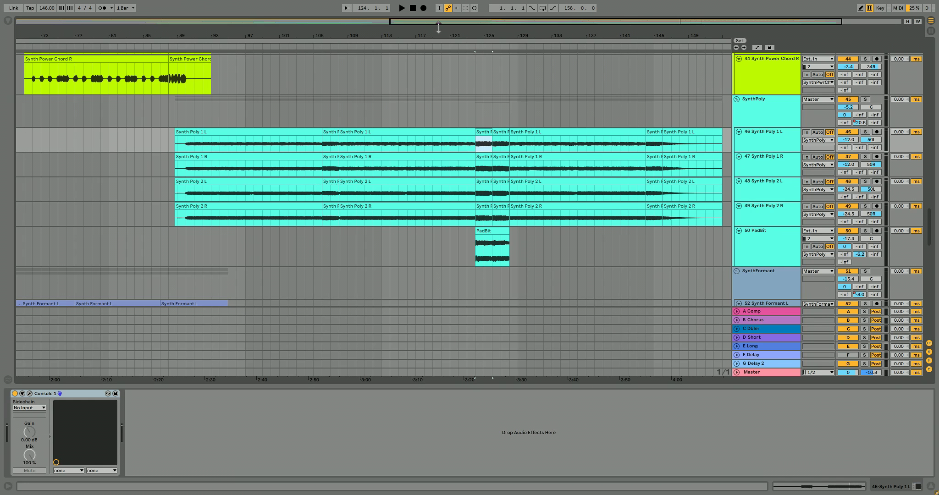
left_click(470, 114)
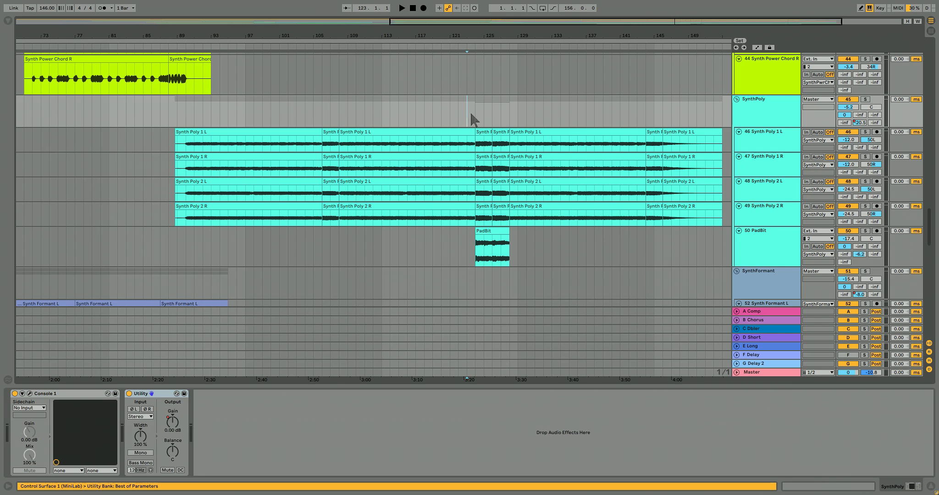
left_click(463, 134)
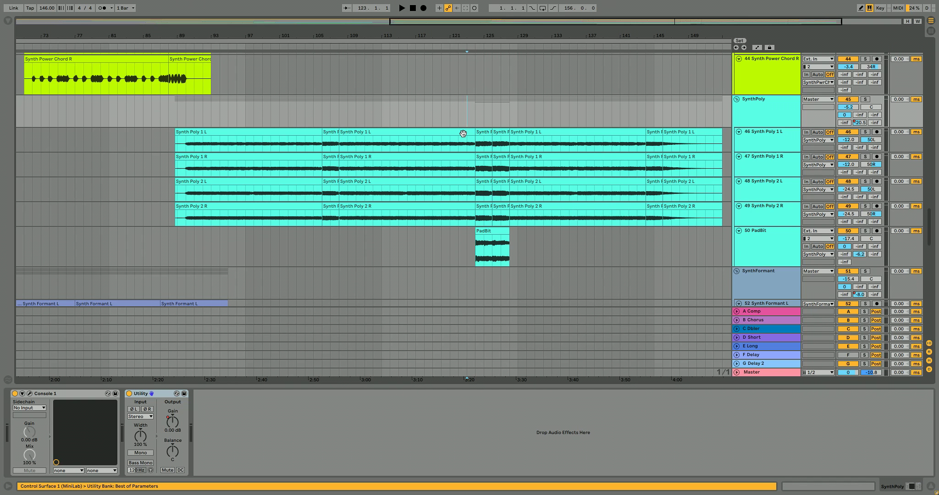
- Play the bar 123 passage in the full mix and audition the PadBit clip with its track soloed
key("space")
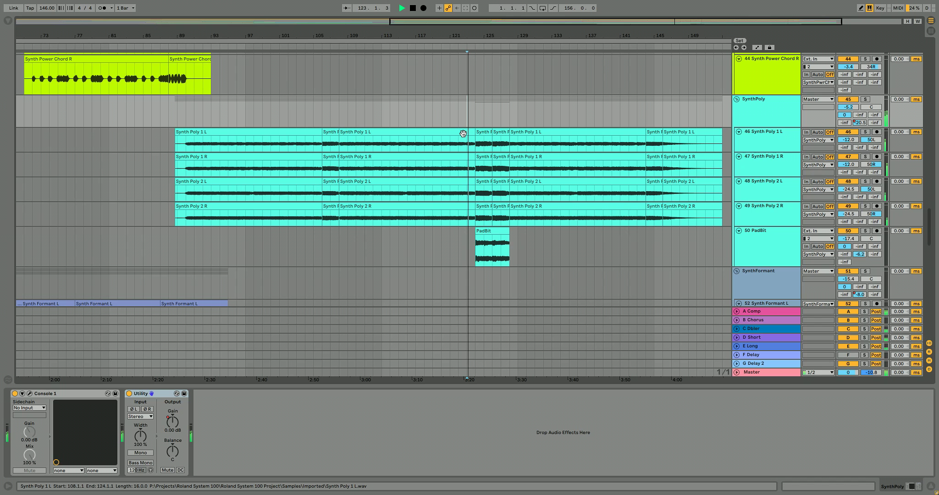
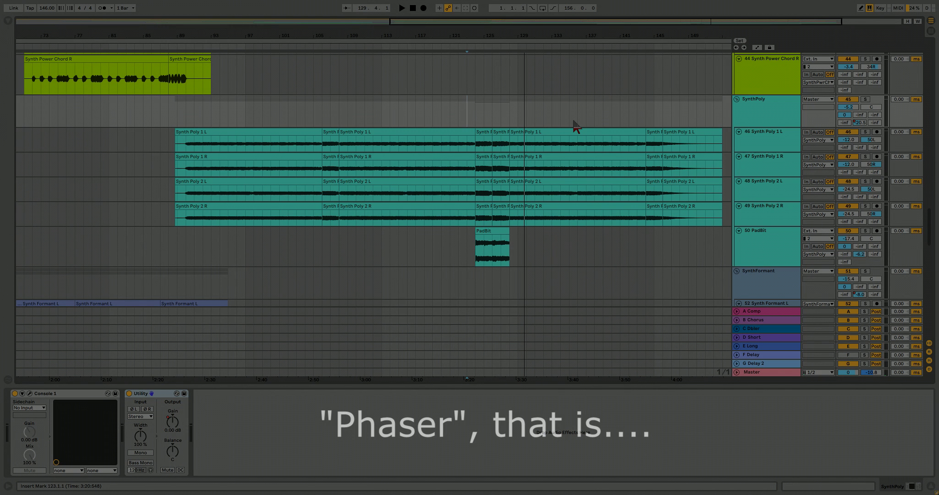
left_click(771, 233)
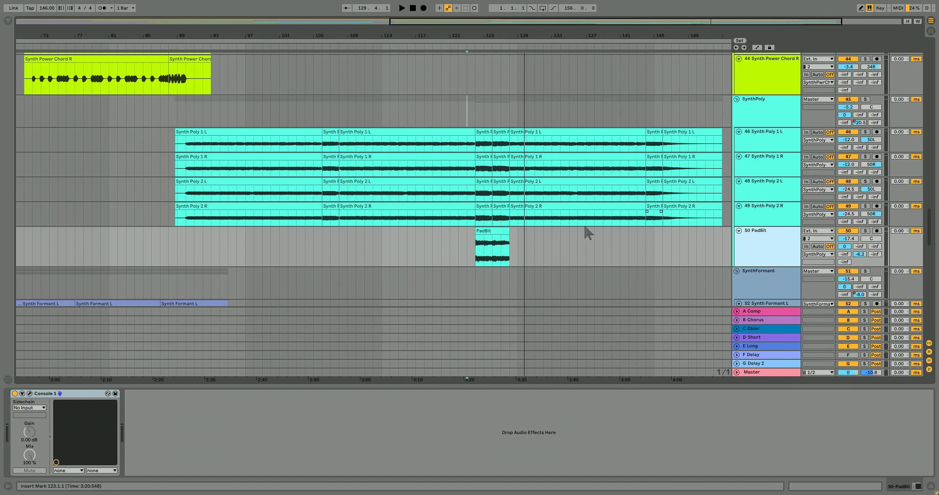
left_click(865, 231)
key("space")
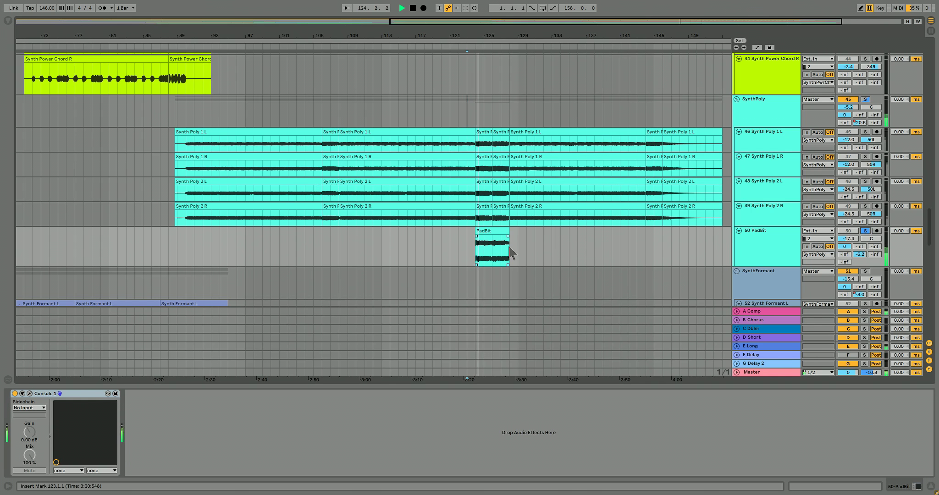
left_click(480, 229)
left_click(481, 228)
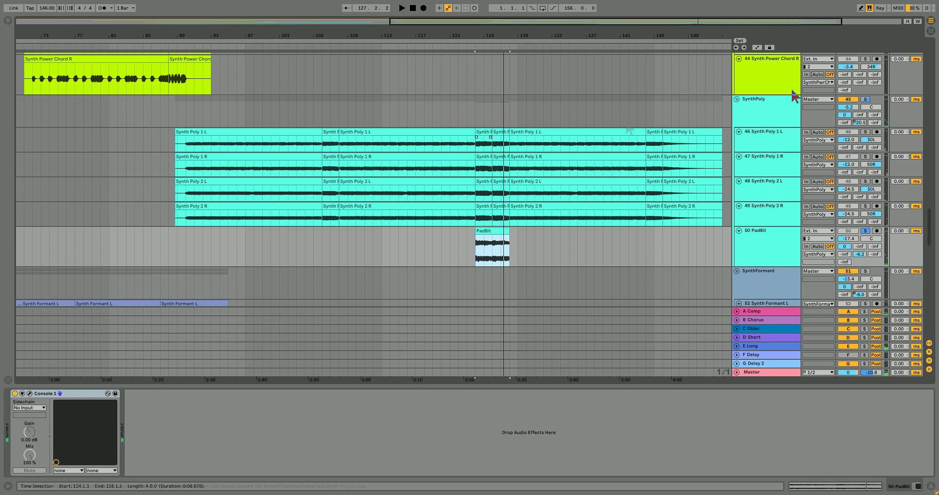
- Solo the whole SynthPoly group and play it together with PadBit from bar 123
left_click(865, 100)
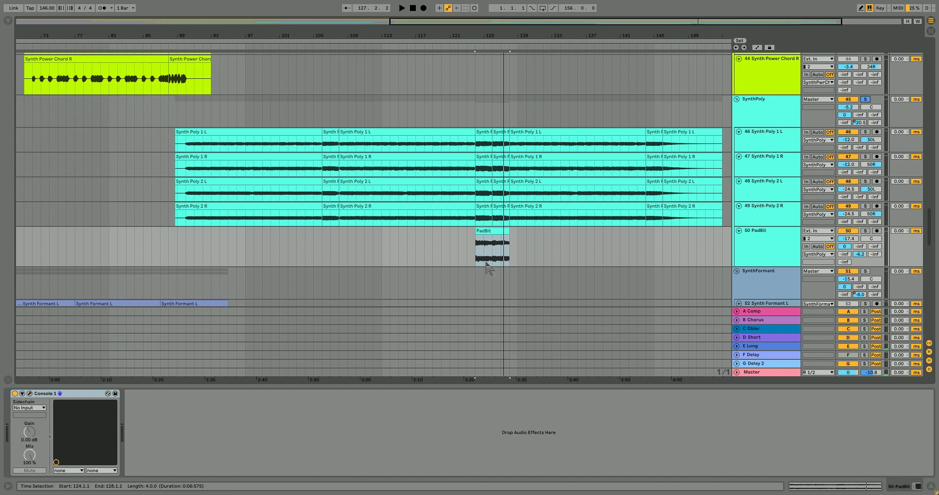
left_click(469, 236)
key("space")
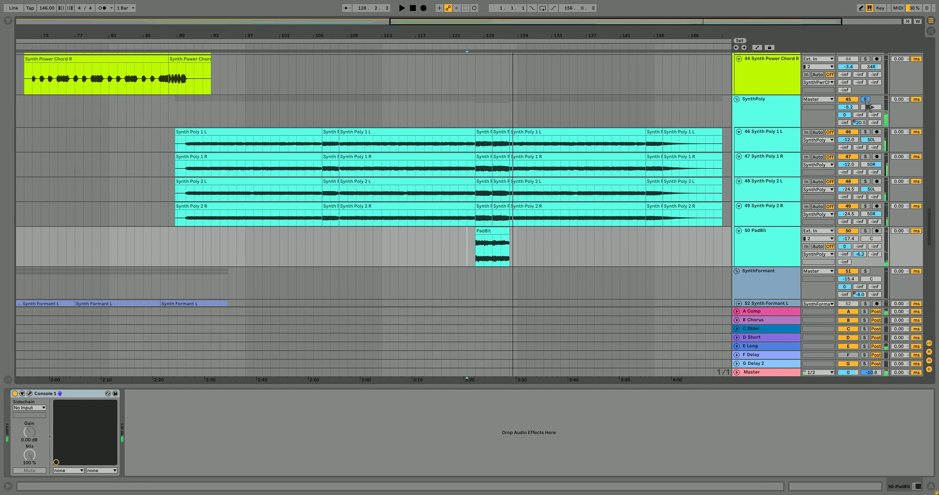
- Replay the PadBit passage in the full mix and compare it with PadBit muted and unmuted
key("space")
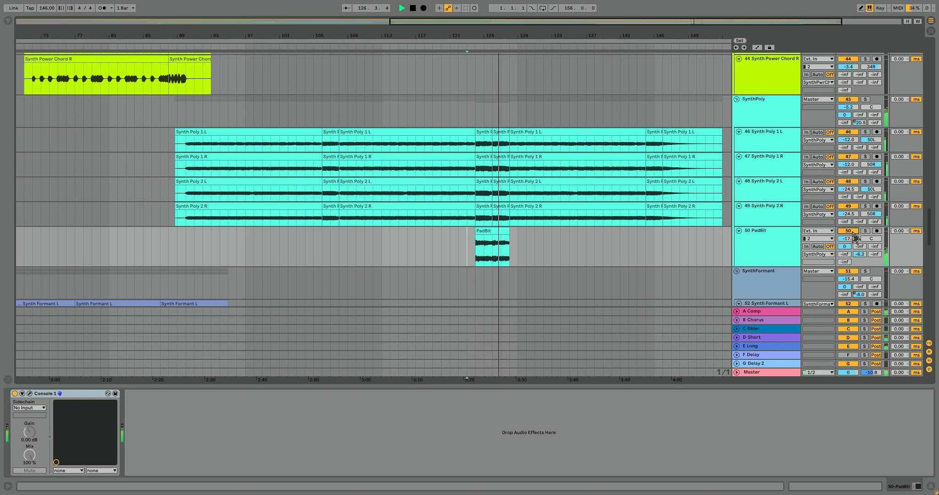
key("space")
key("space")
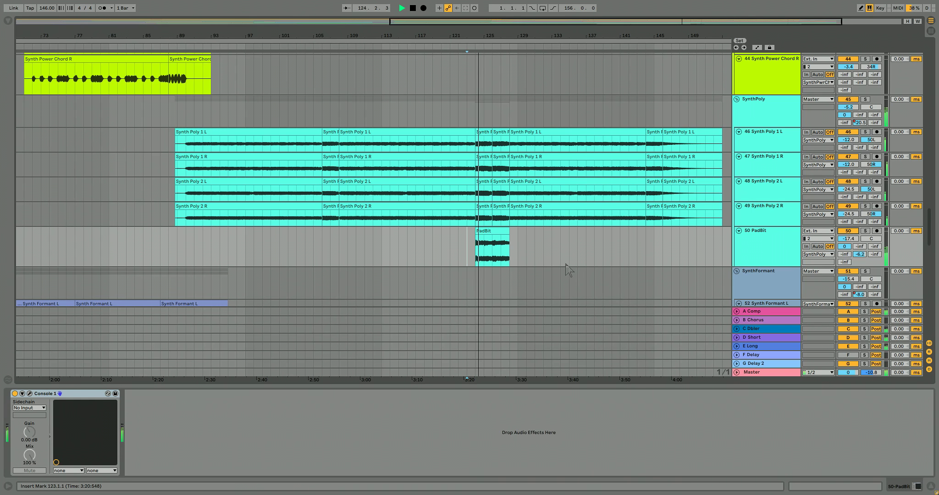
left_click(855, 232)
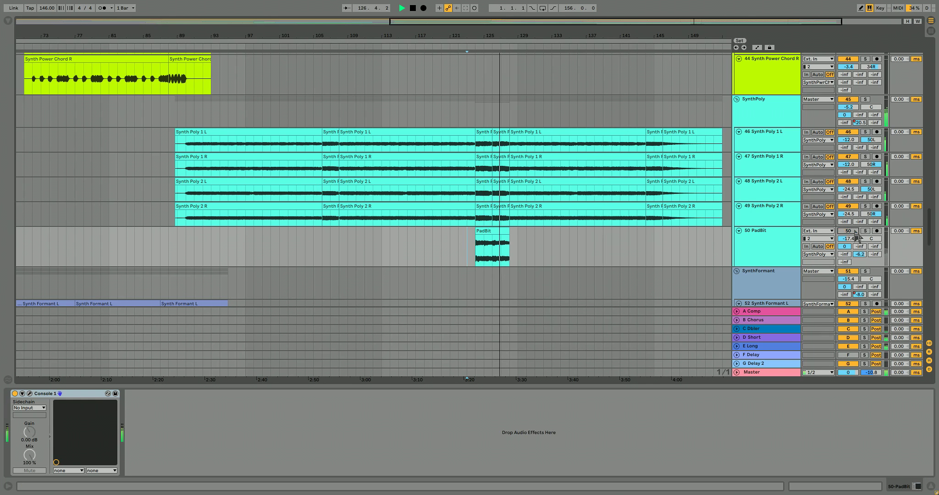
left_click(852, 231)
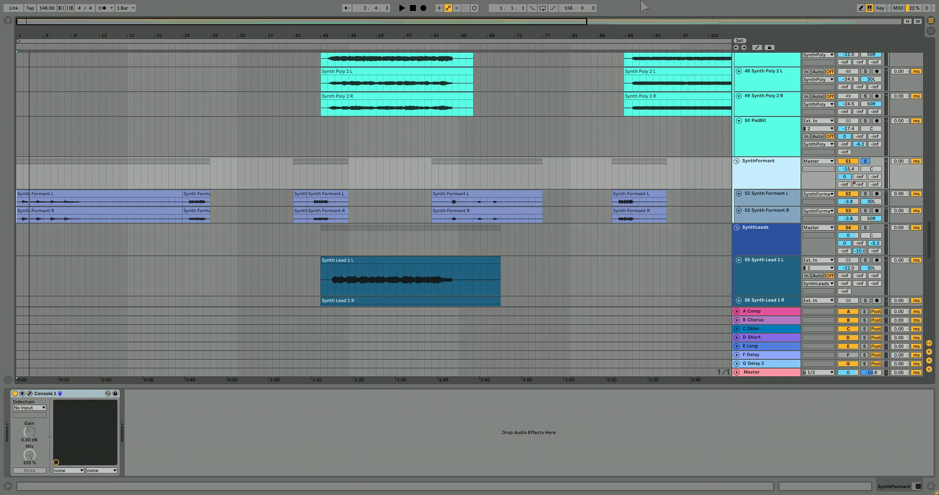
- Inspect the Synth Formant L and R tracks and display the SynthFormant group's Console 1 channel settings
left_click(757, 197)
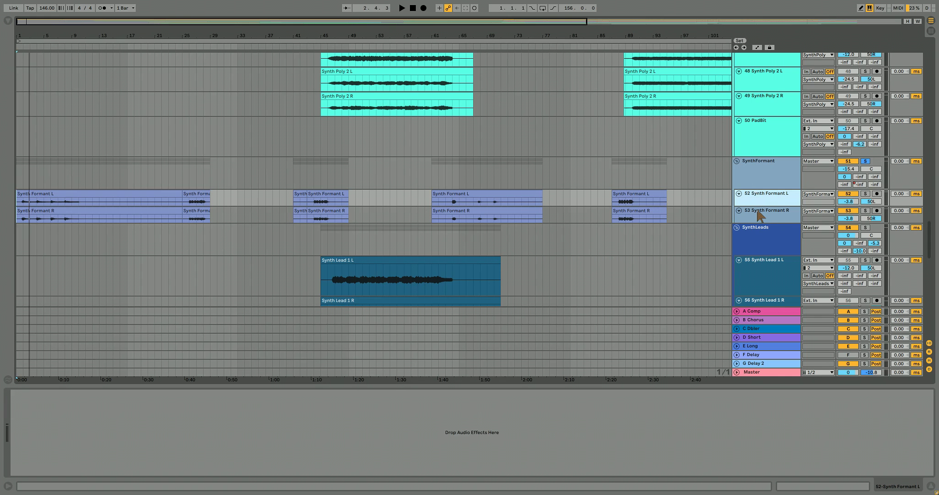
left_click(757, 211)
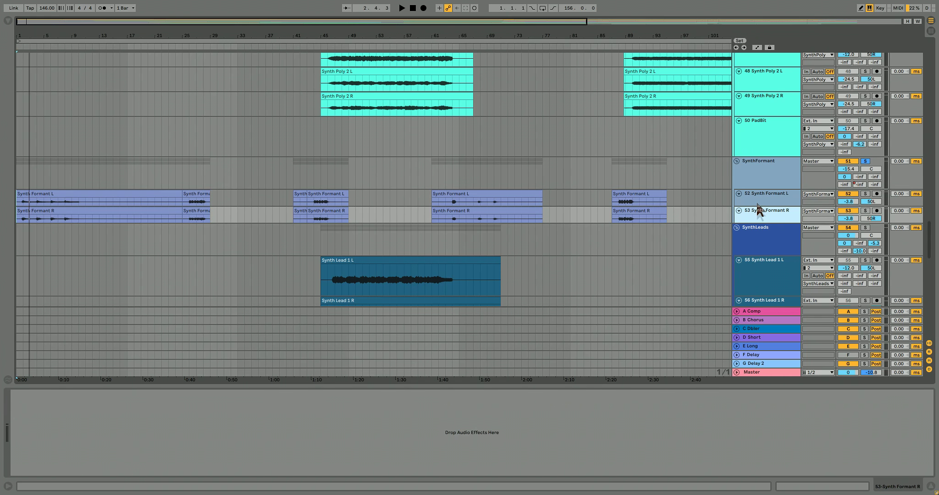
left_click(756, 198)
left_click(759, 214)
left_click(761, 161)
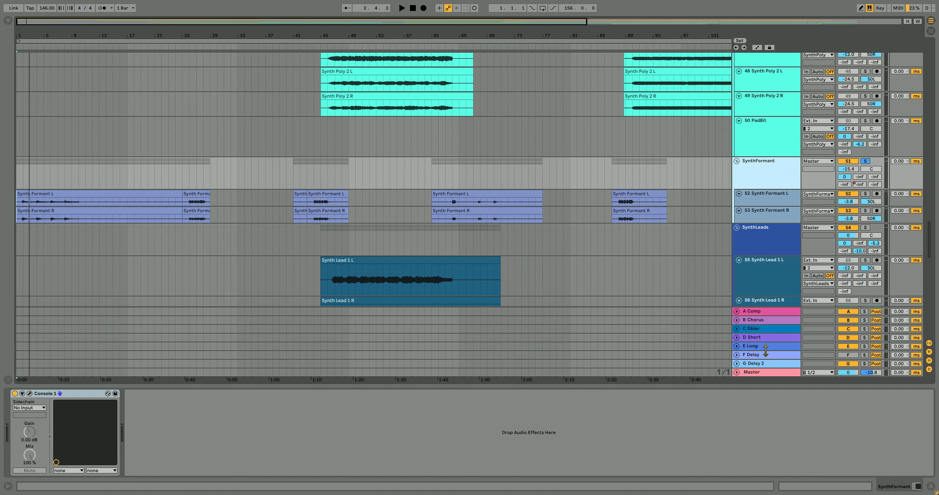
key("ctrl+alt+p")
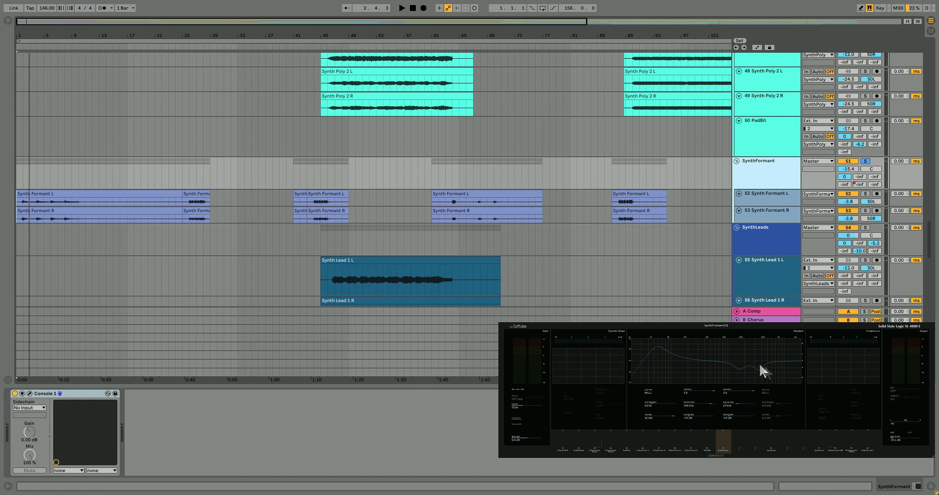
- Play the SynthFormant group from near the song's start, first soloed and again within the full mix
left_click(26, 203)
key("space")
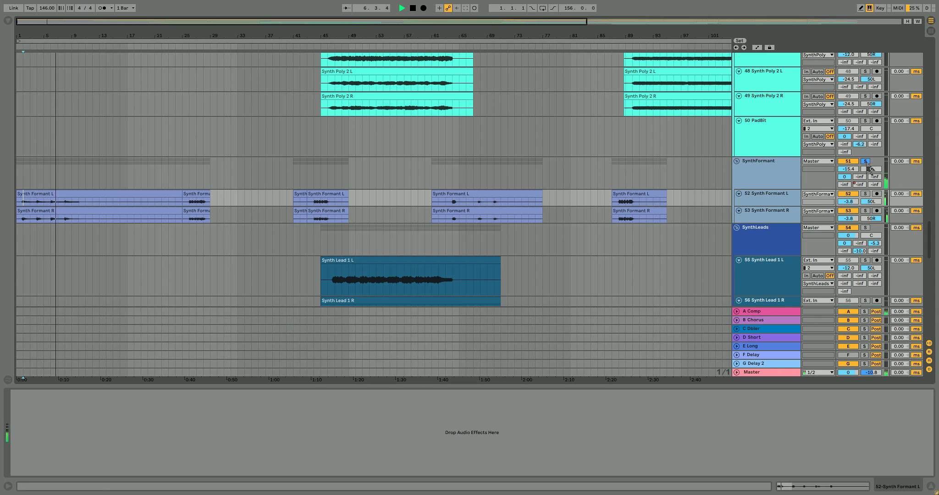
left_click(773, 166)
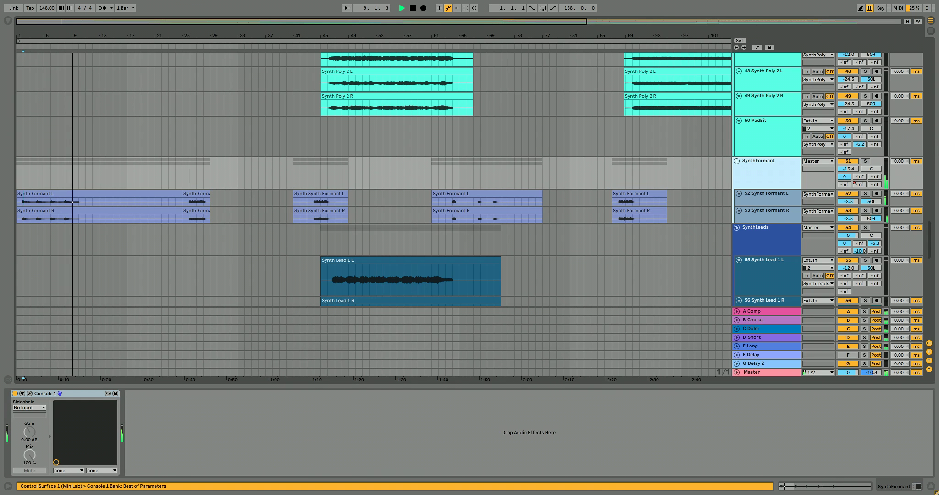
key("space")
key("space")
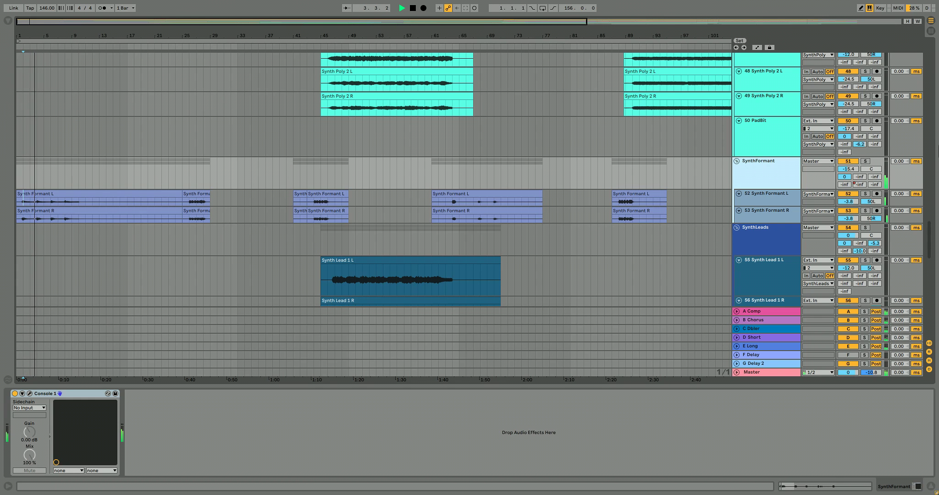
- Switch to the Notepad note about using sample and hold as an audio rate down sampler, read it and minimize it
key("c")
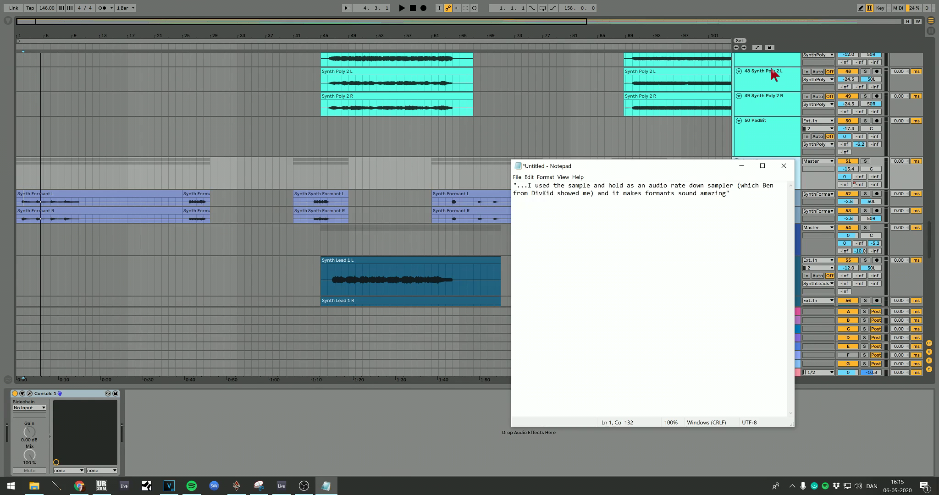
left_click_drag(668, 170, 690, 118)
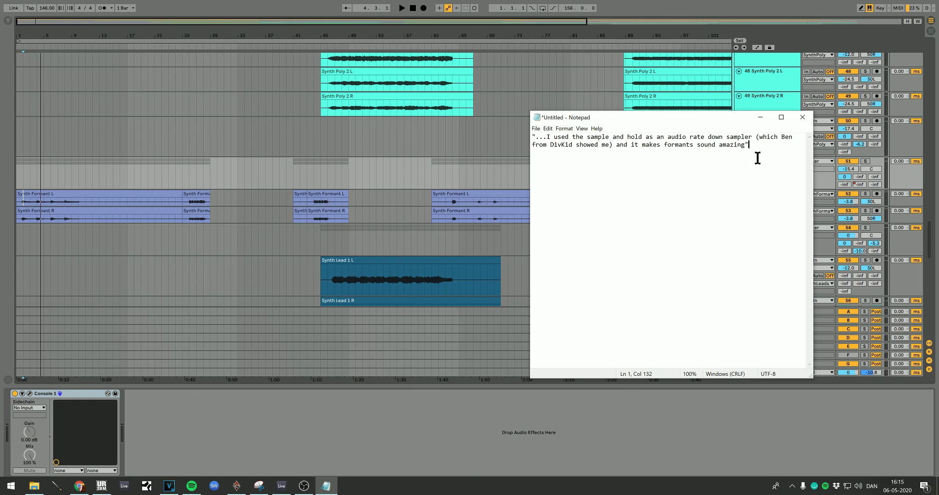
left_click(760, 118)
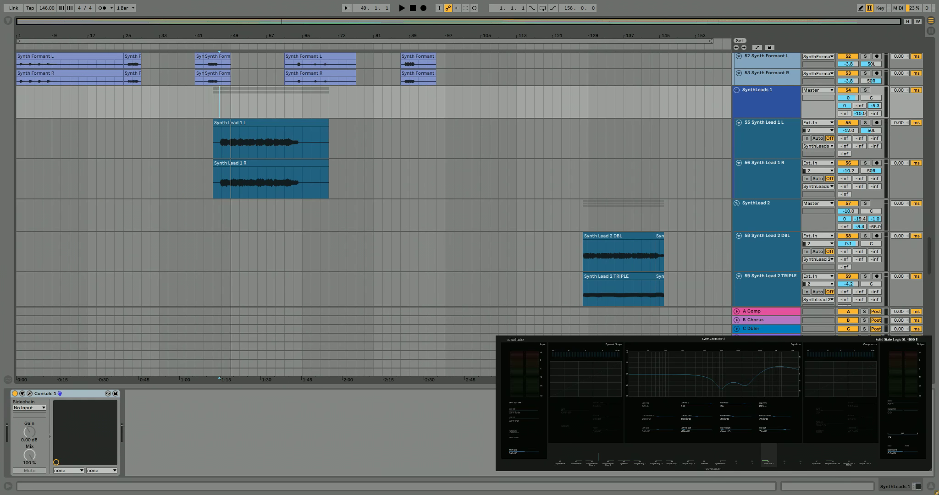
- Examine the device chains of the SynthLeads 1 and SynthLead 2 groups and set the playback start to bar 47
left_click(781, 98)
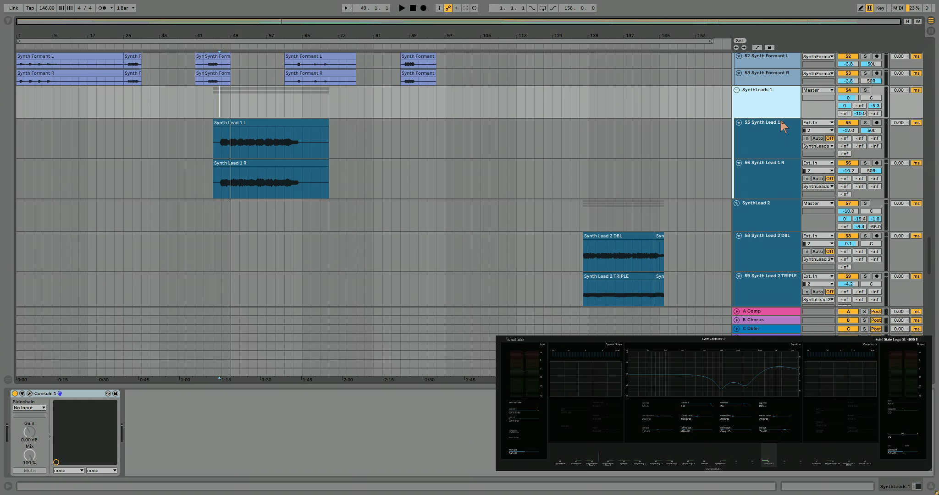
left_click(761, 83)
left_click(756, 207)
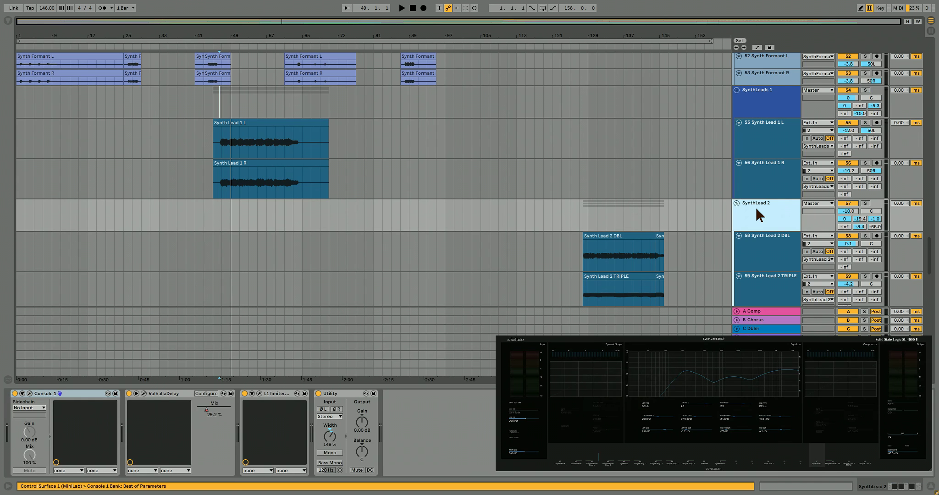
left_click(753, 91)
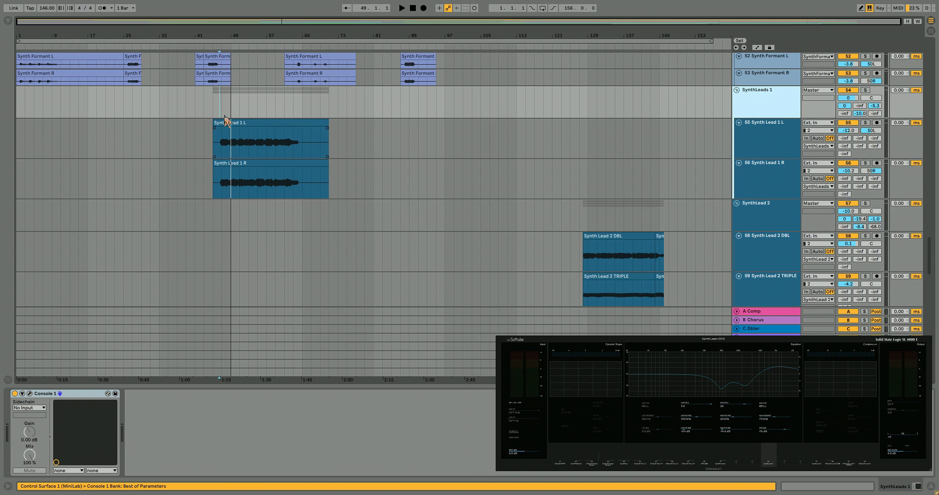
left_click(212, 105)
left_click(223, 105)
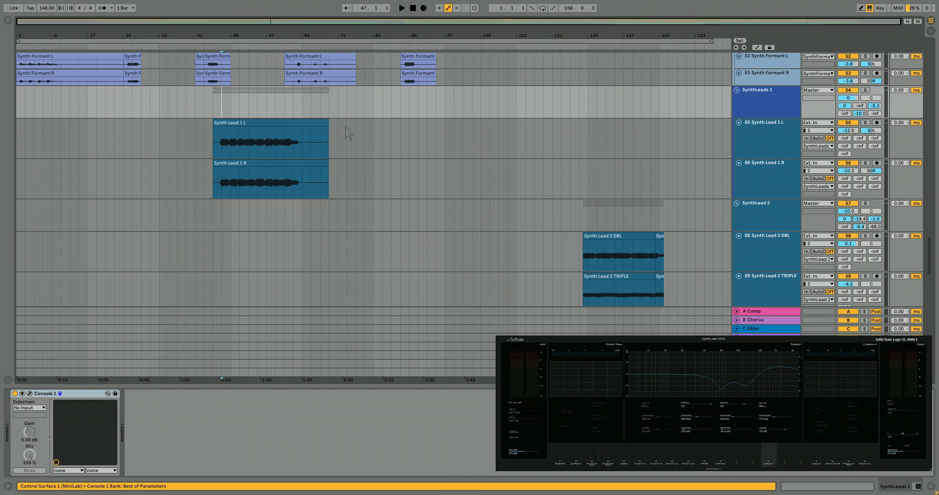
- Check the SynthLeads 1 group's sends and inspect the Doubler4 voice settings on the C Dbler return track
left_click(779, 86)
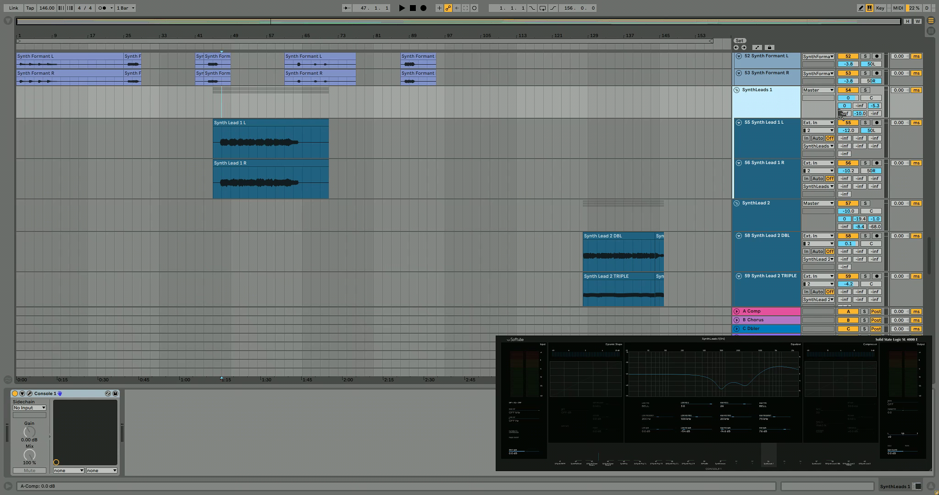
left_click(767, 330)
left_click_drag(427, 242, 430, 285)
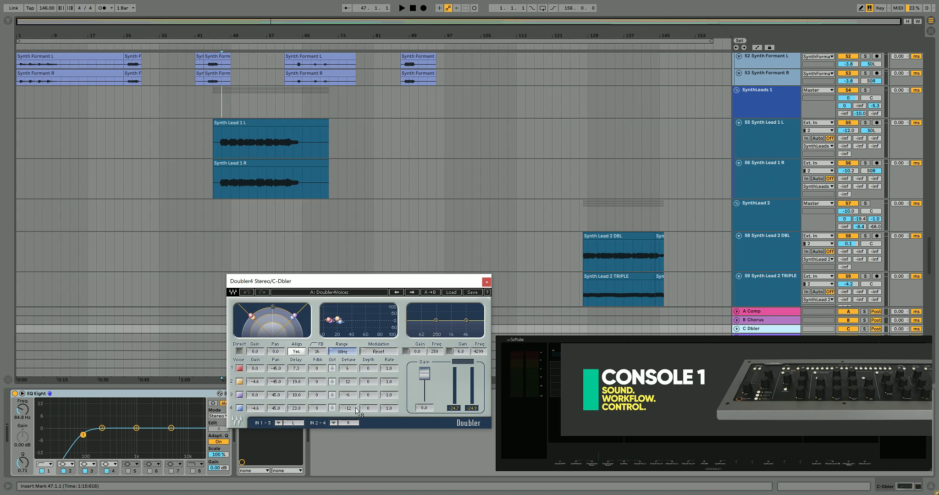
left_click(486, 282)
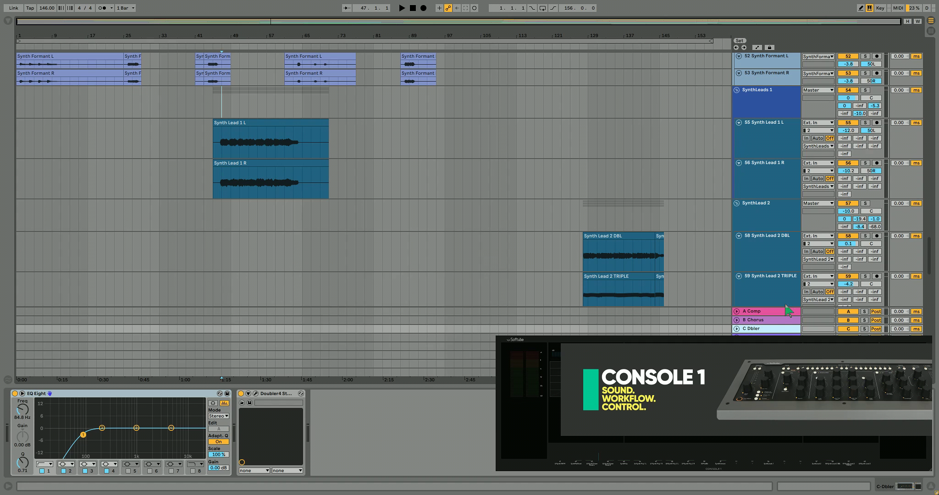
- Play from bar 45 and audition the SynthLeads 1 group soloed
left_click(220, 107)
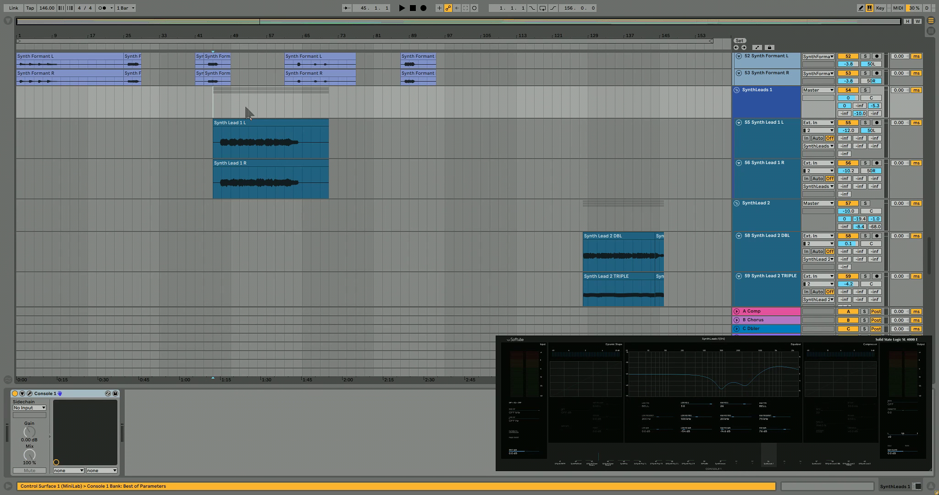
key("space")
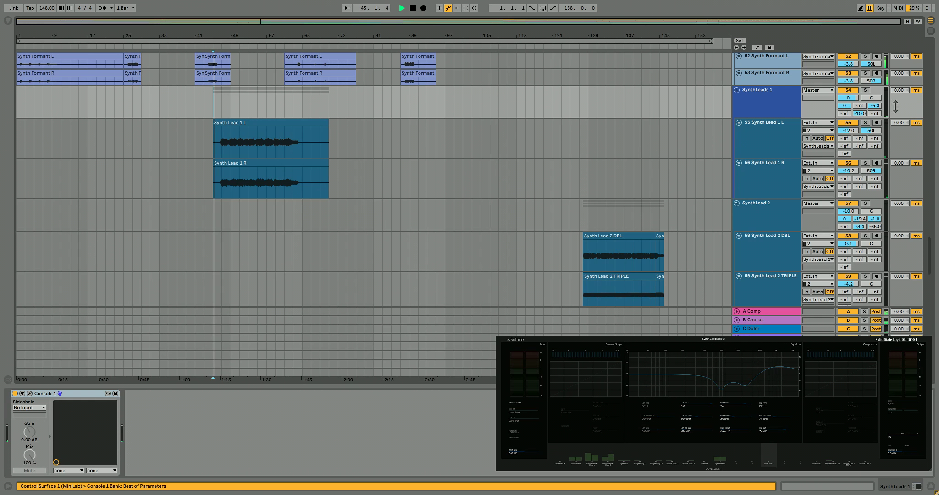
left_click(865, 90)
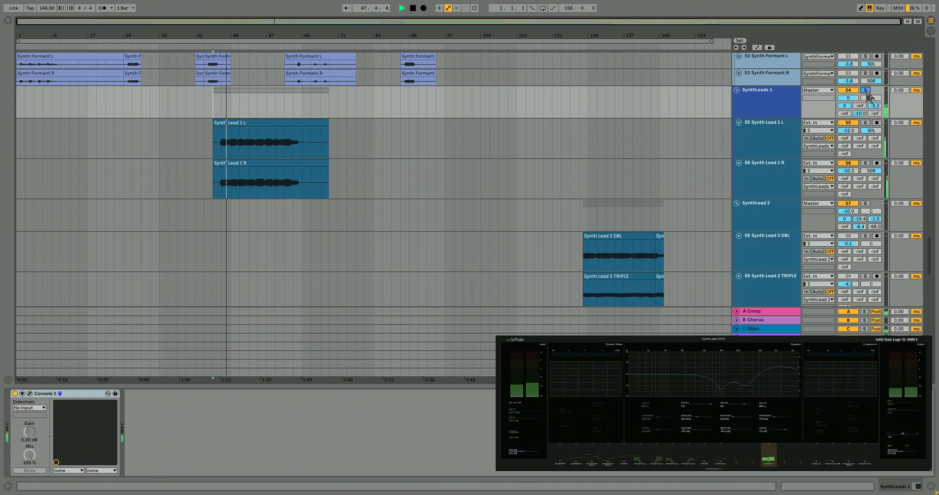
left_click(764, 91)
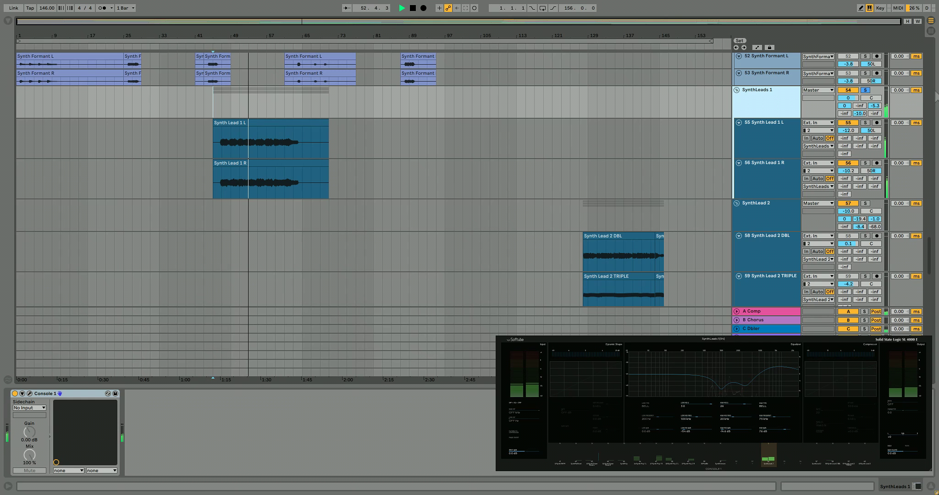
key("space")
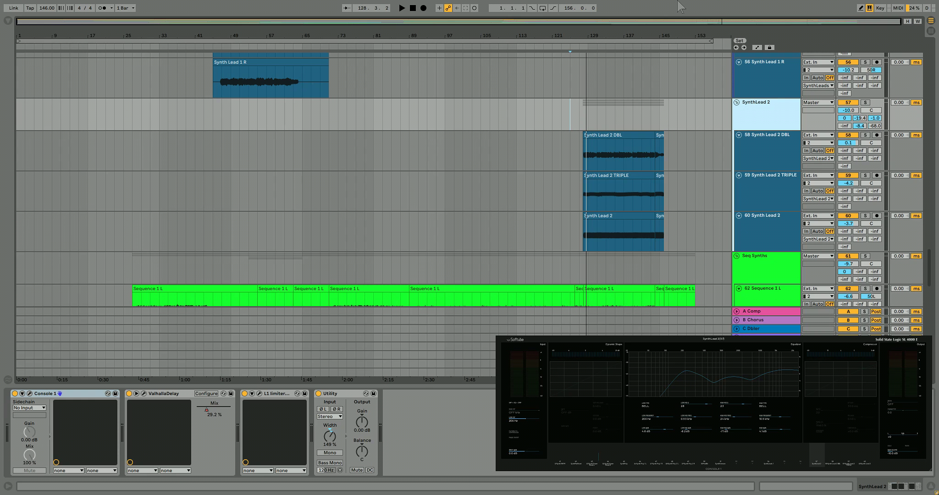
- Play from bar 125 and audition the SynthLead 2 group soloed with its device chain shown
key("space")
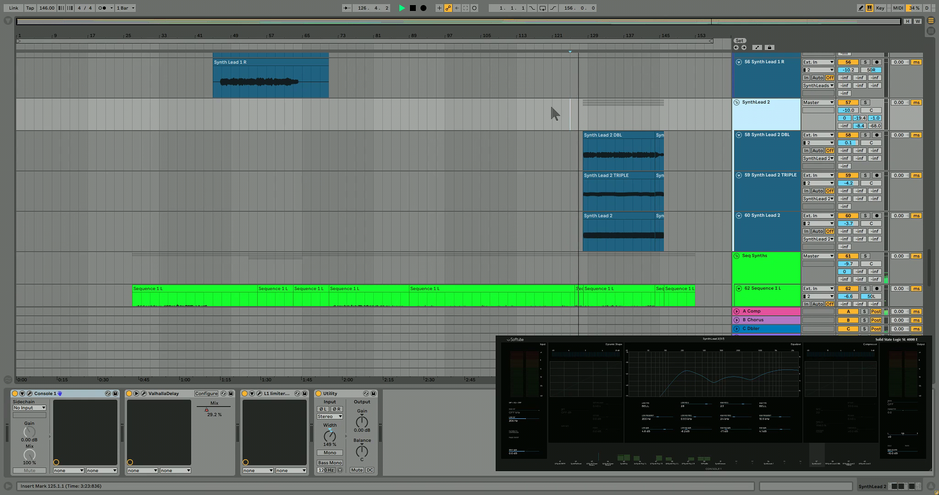
left_click(865, 103)
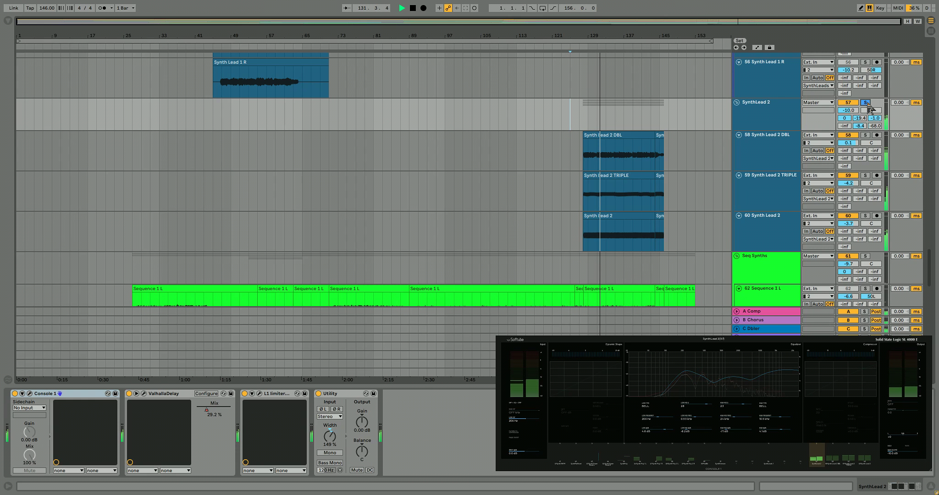
left_click(765, 94)
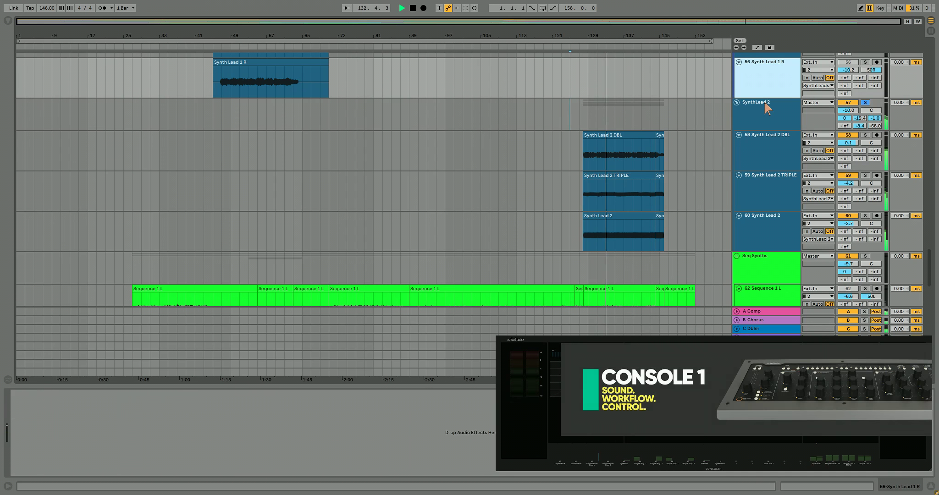
left_click(765, 104)
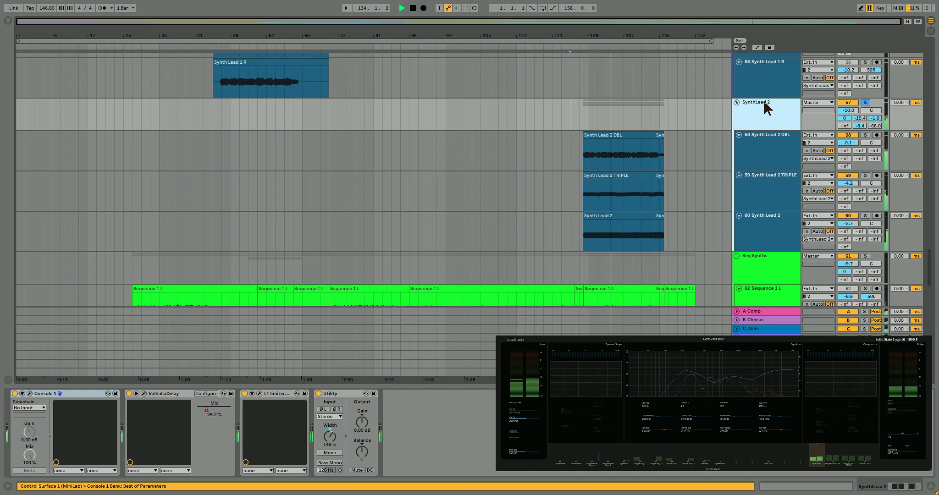
key("space")
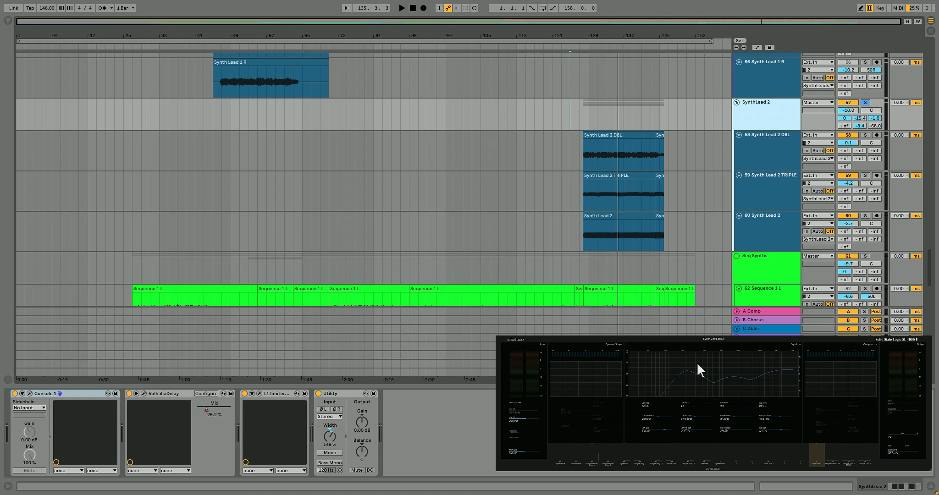
- Examine the device chains of the SynthLead 2 group and its DBL, TRIPLE and Synth Lead 2 tracks, including the Auto Pan settings
left_click(776, 134)
left_click(787, 176)
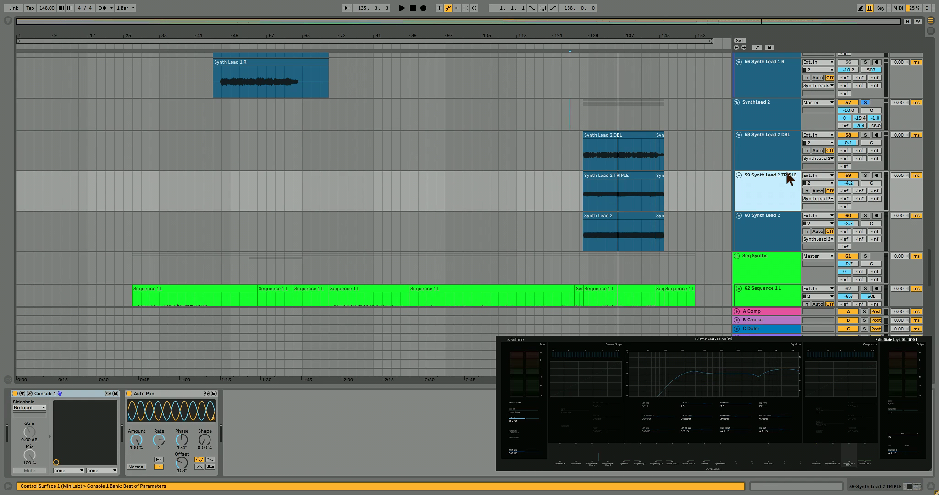
left_click(785, 219)
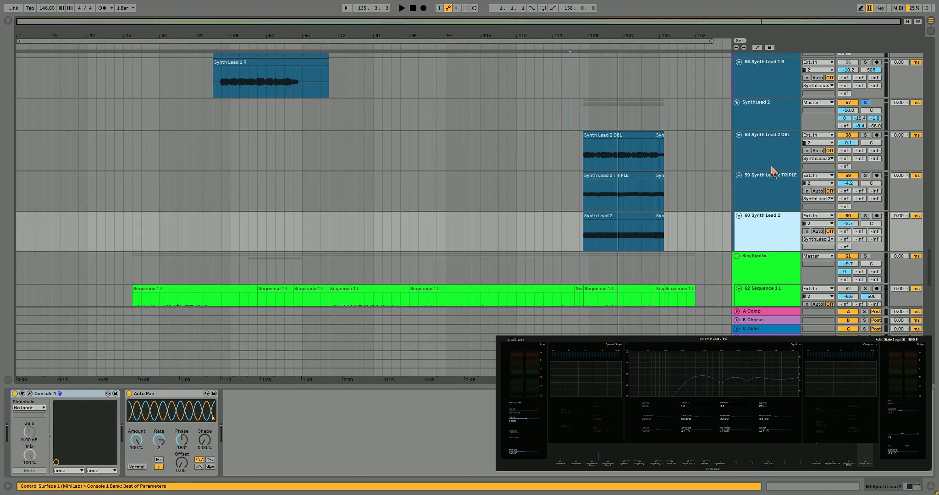
left_click(761, 104)
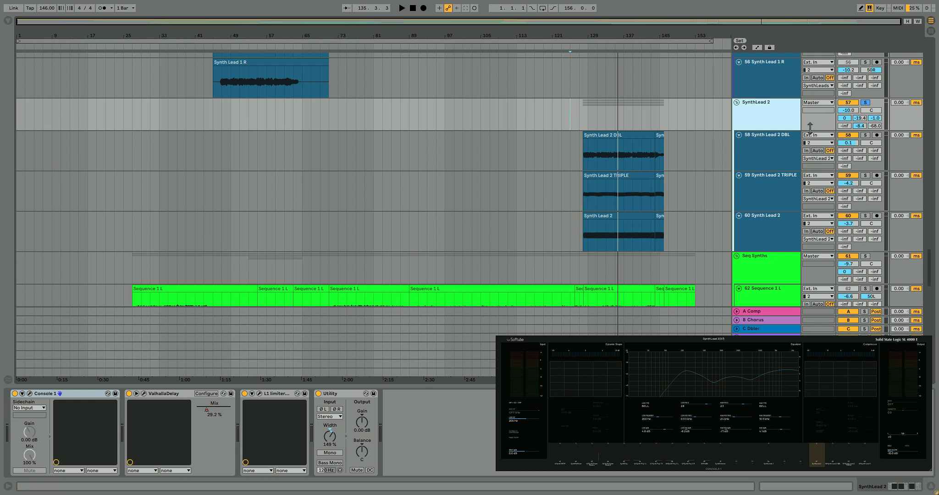
left_click(781, 137)
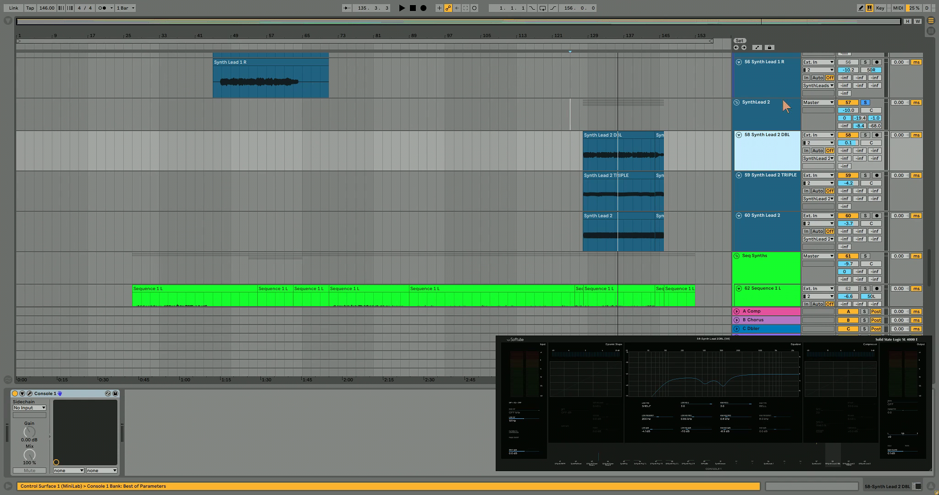
left_click(761, 176)
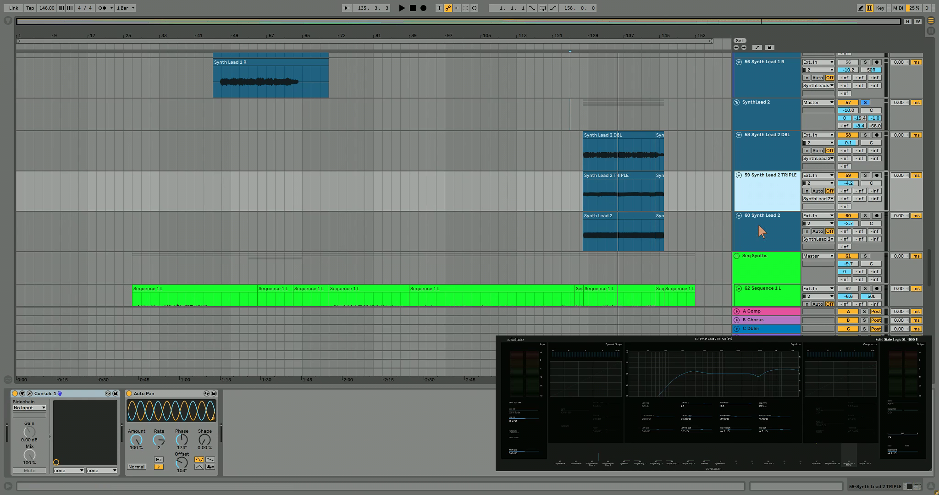
left_click(174, 399)
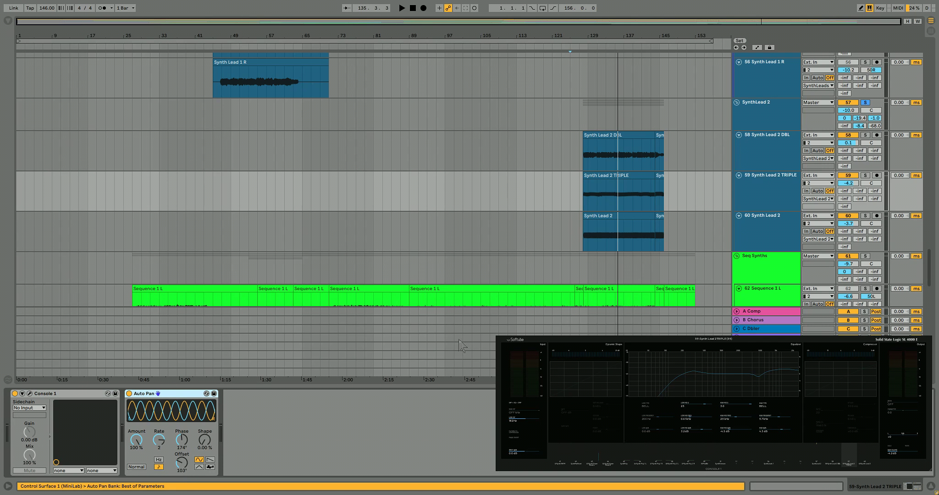
left_click(785, 215)
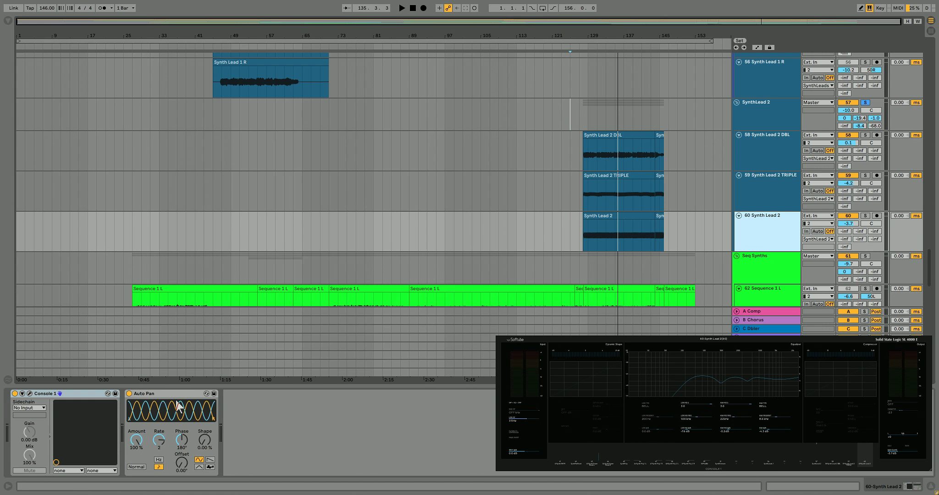
left_click(768, 107)
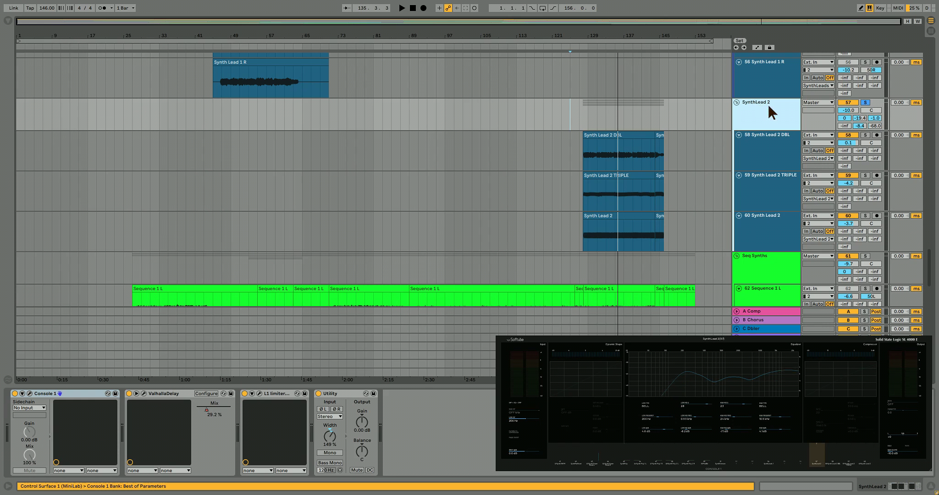
- Play from the start of the Synth Lead 2 DBL clip with that track soloed, adding the TRIPLE and Synth Lead 2 tracks to the solo
left_click(605, 137)
key("space")
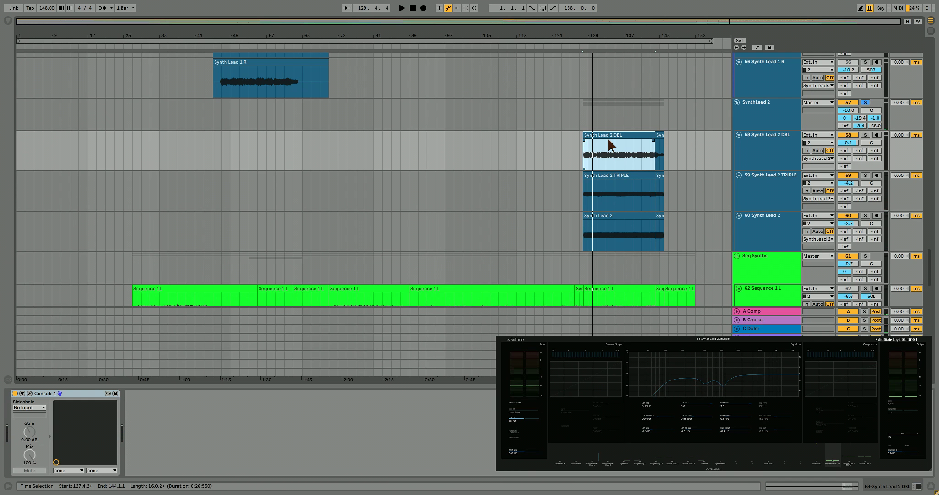
left_click(777, 139)
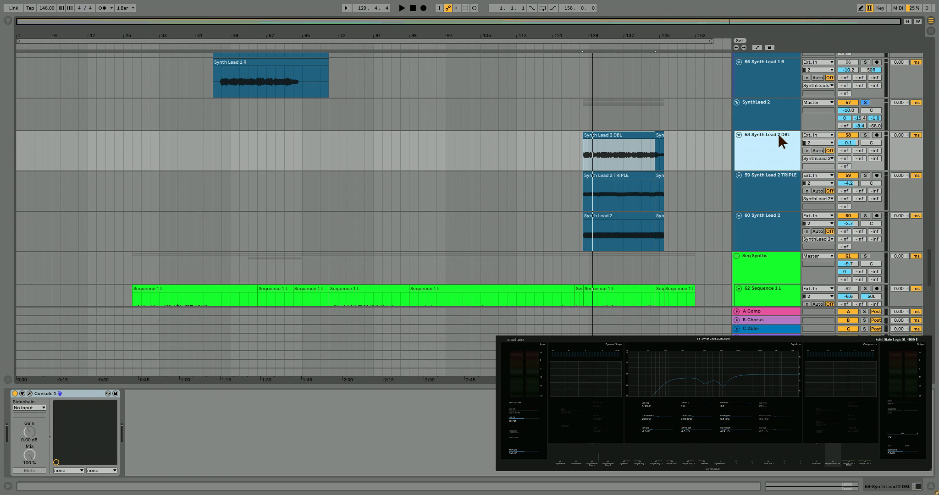
left_click(865, 135)
left_click(651, 158)
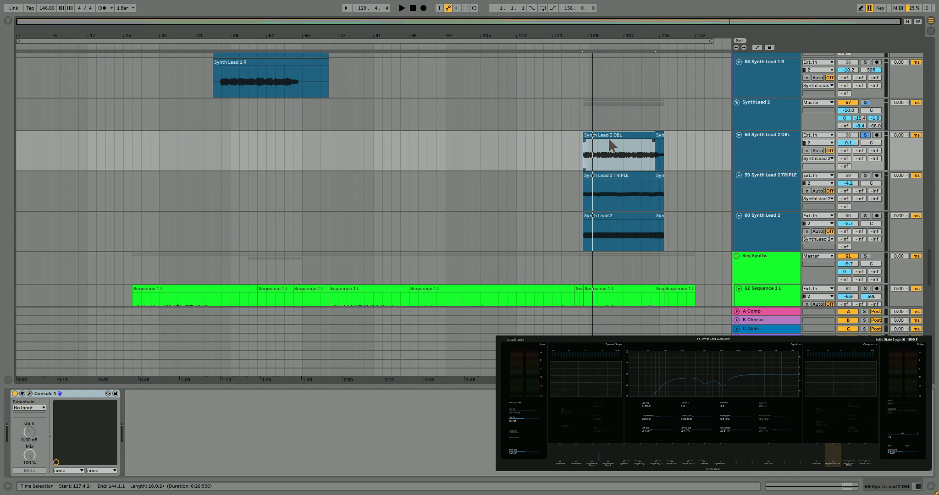
key("space")
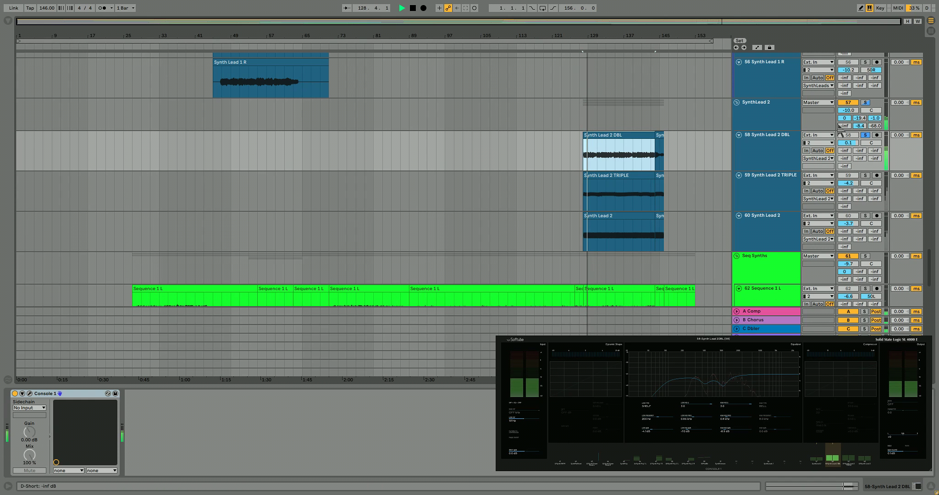
left_click(865, 176)
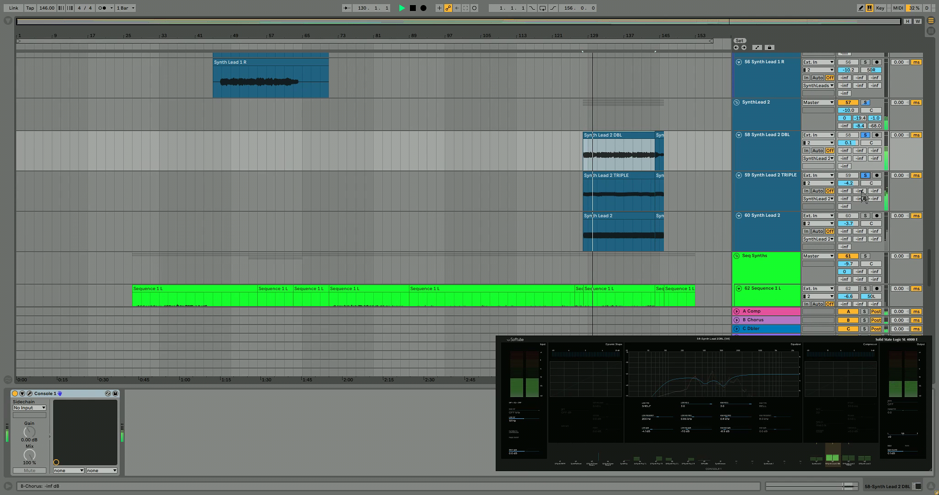
left_click(864, 216)
- Audition the whole SynthLead 2 group soloed and in the full mix, and stop playback
left_click(865, 103)
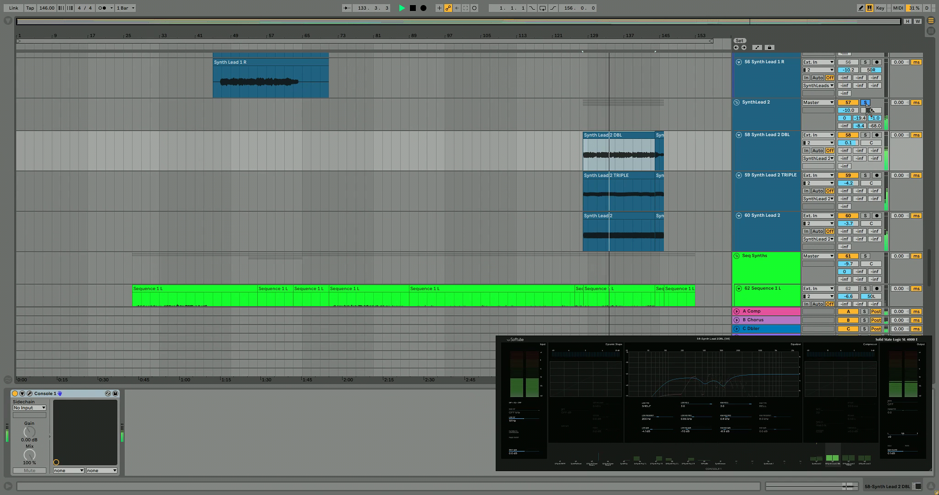
left_click(865, 103)
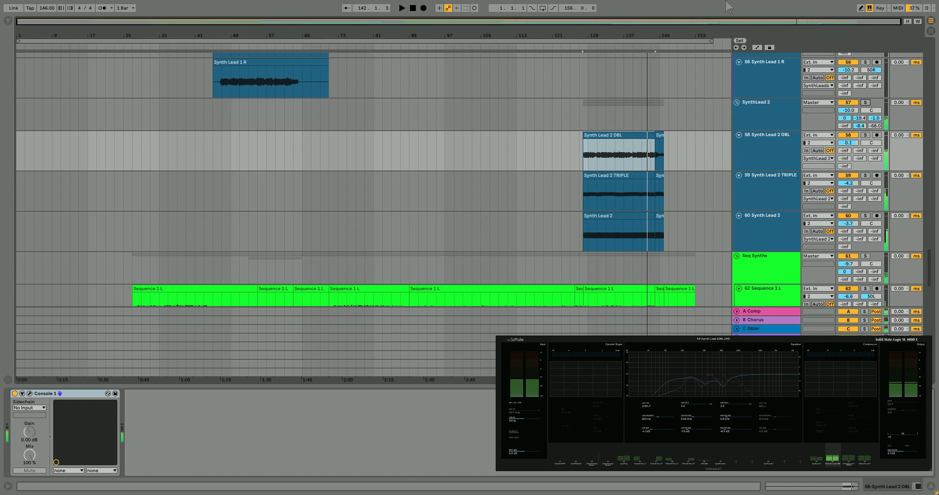
key("space")
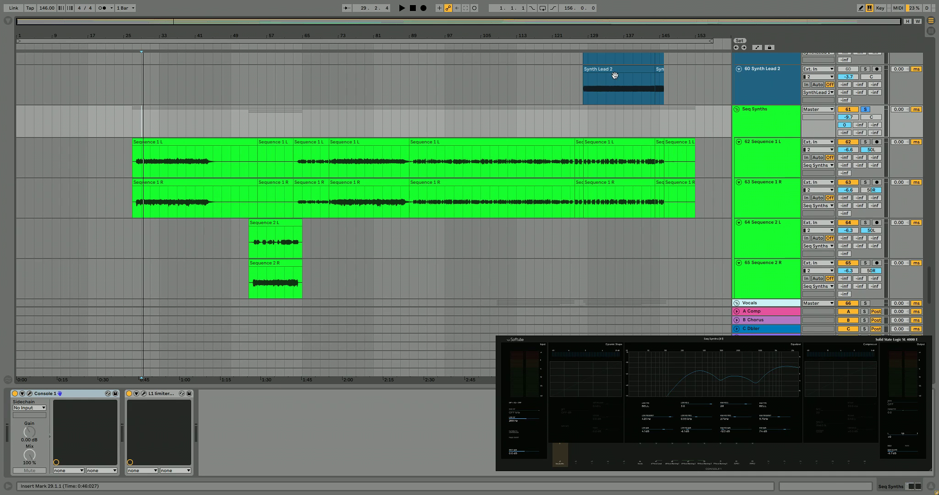
- Open the L1 limiter on the Seq Synths group and move its window clear of the sequence clips
left_click(779, 113)
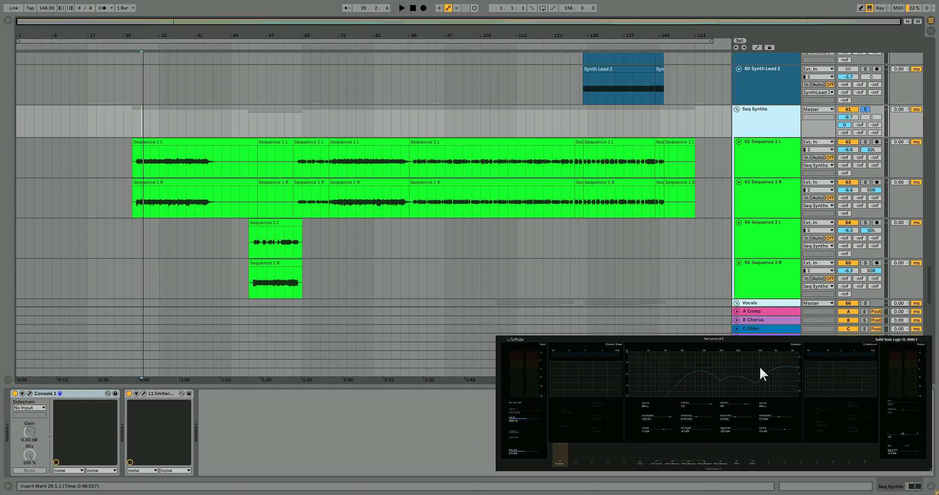
left_click(144, 394)
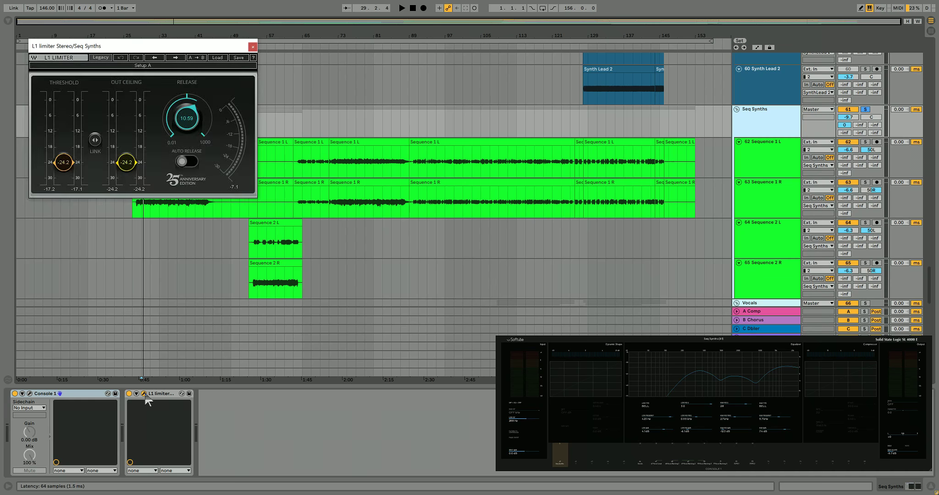
left_click_drag(197, 48, 398, 331)
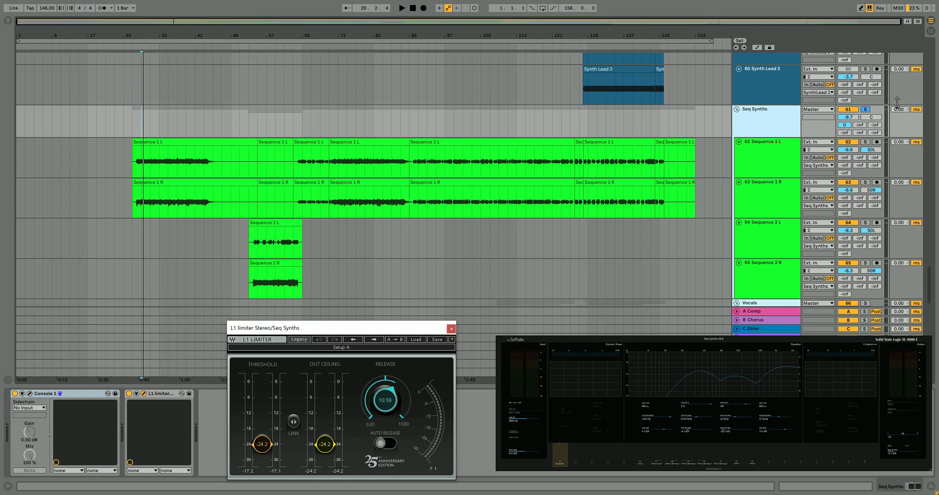
- Play the soloed Seq Synths group from bar 29 and compare it with the L1 limiter bypassed and enabled
key("space")
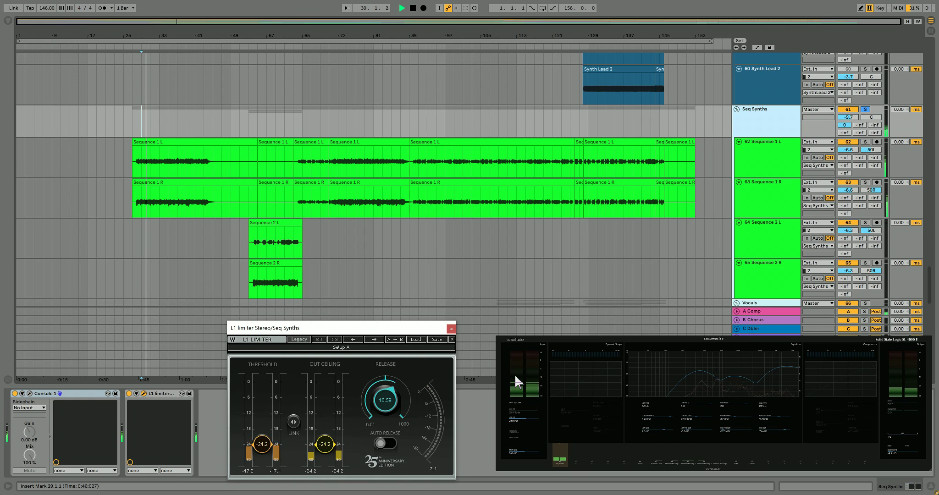
left_click(130, 394)
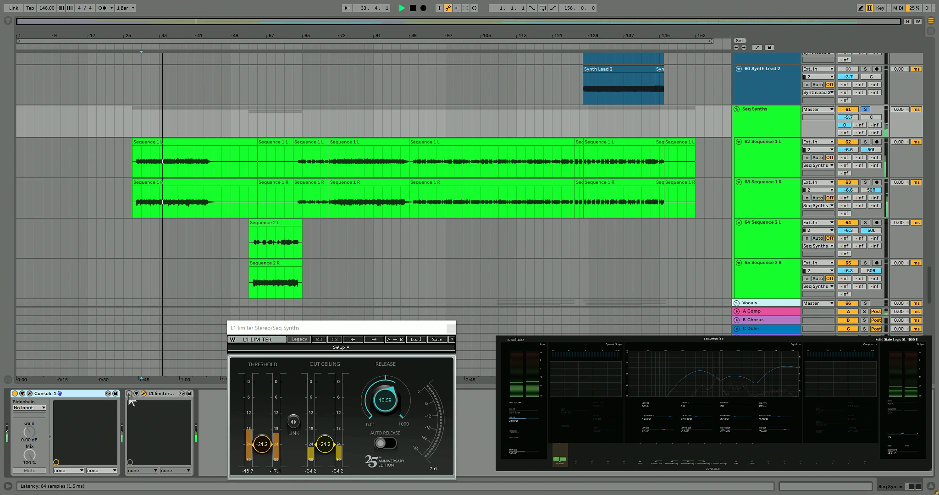
left_click(129, 394)
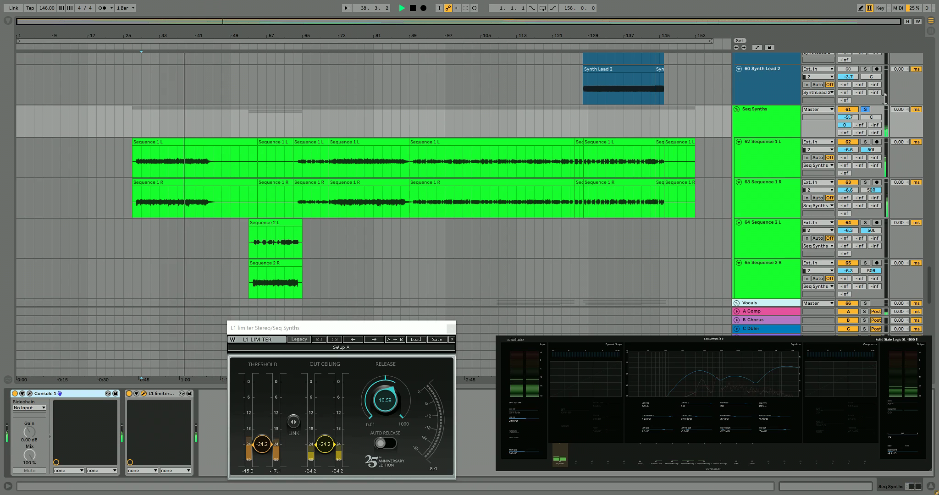
- Unsolo the Seq Synths group and compare the full mix with the group muted and unmuted
left_click(865, 110)
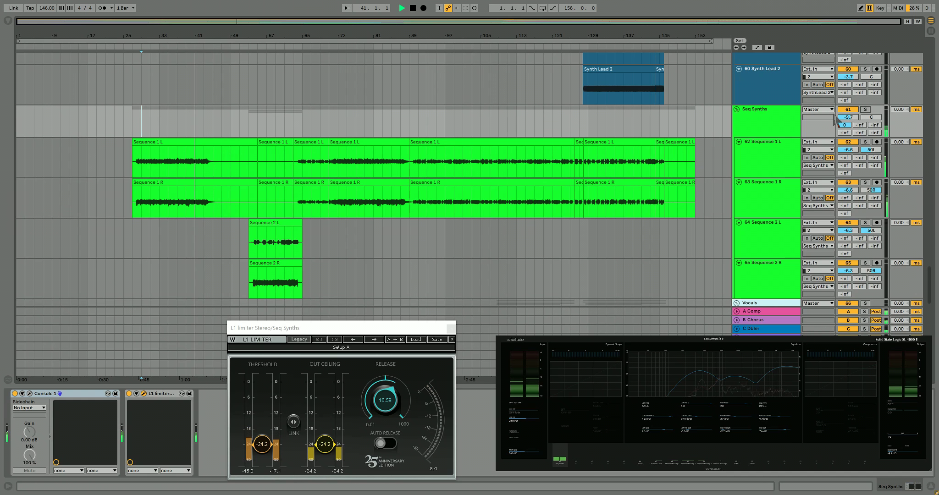
left_click(850, 110)
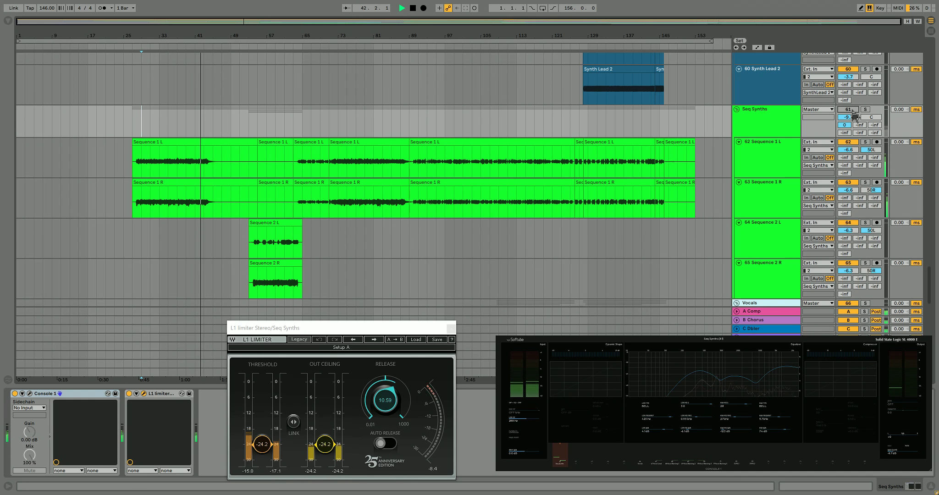
left_click(849, 110)
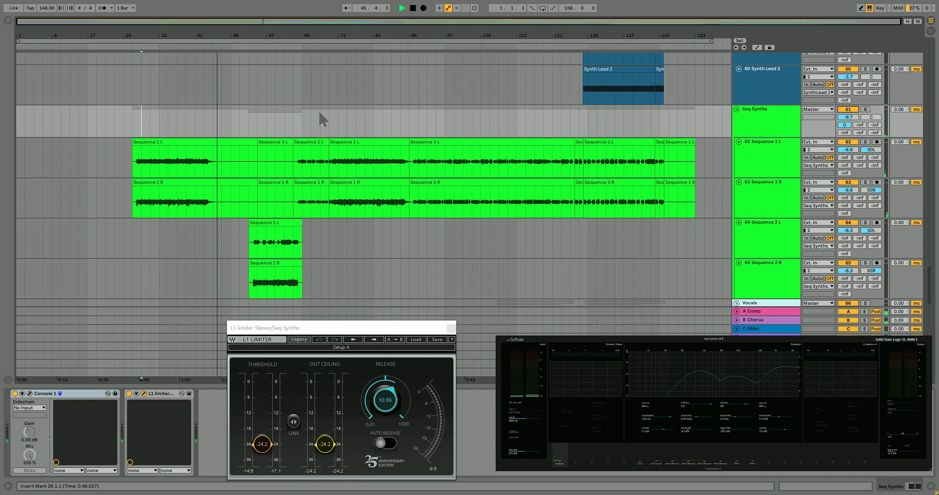
- Play from bar 53 and compare the Seq Synths group soloed and in the full mix through the Sequence 2 section
left_click(250, 121)
key("space")
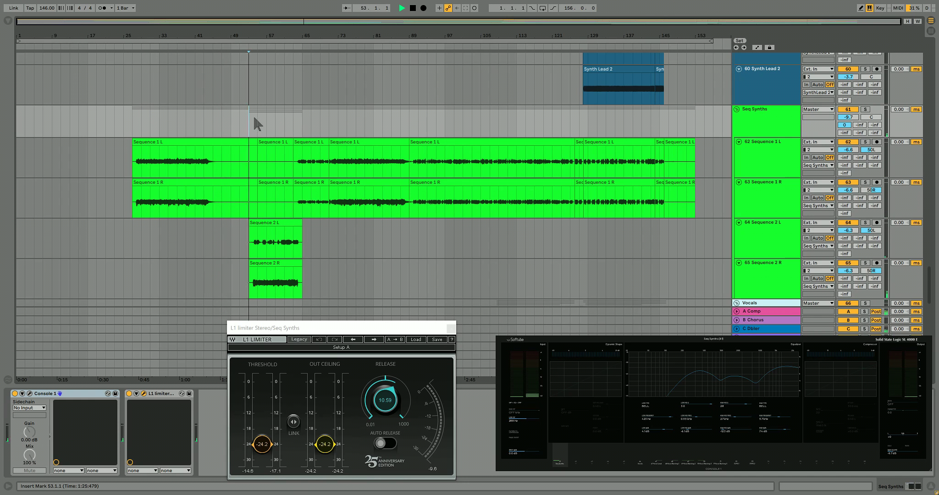
left_click(865, 109)
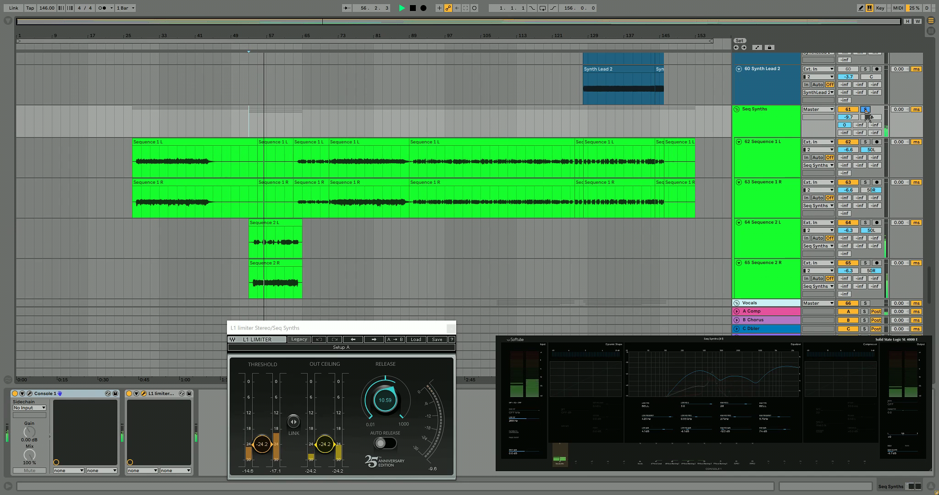
left_click(866, 110)
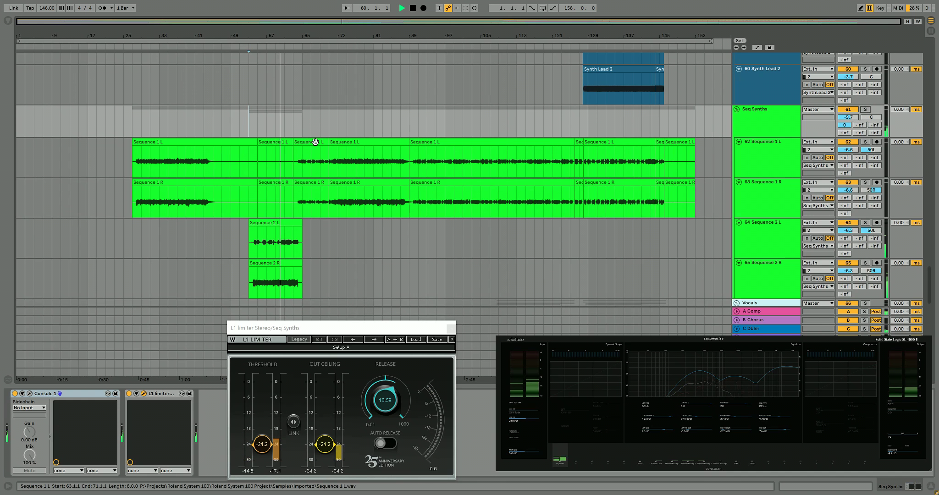
left_click(865, 110)
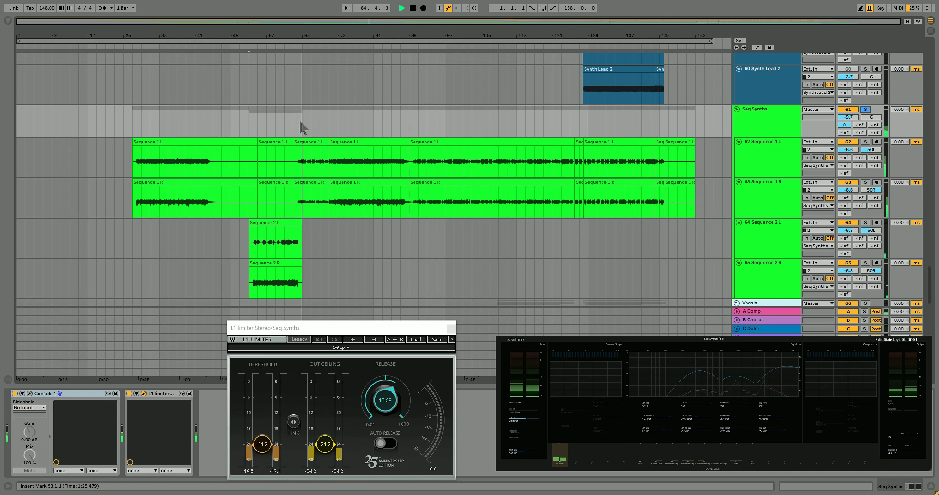
left_click(865, 109)
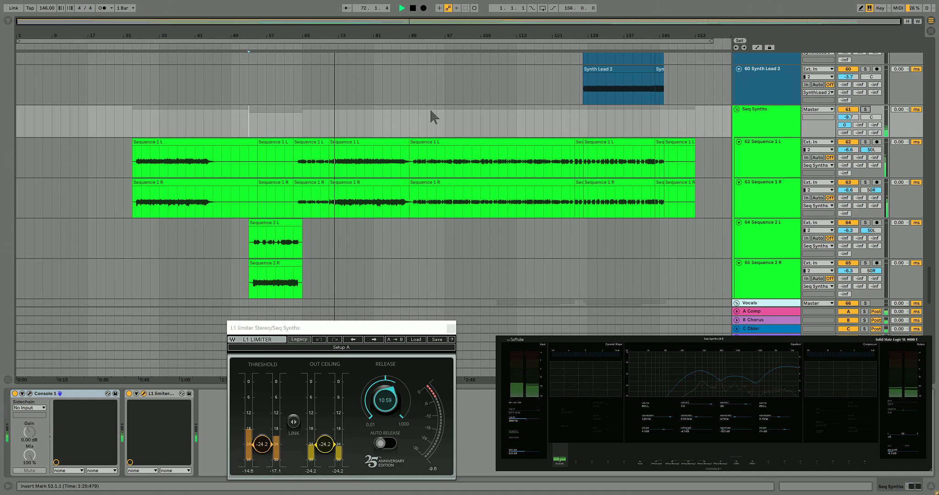
- Compare the Seq Synths group soloed and in the full mix near bar 73, and soloed, muted and in context from bar 129
left_click(865, 110)
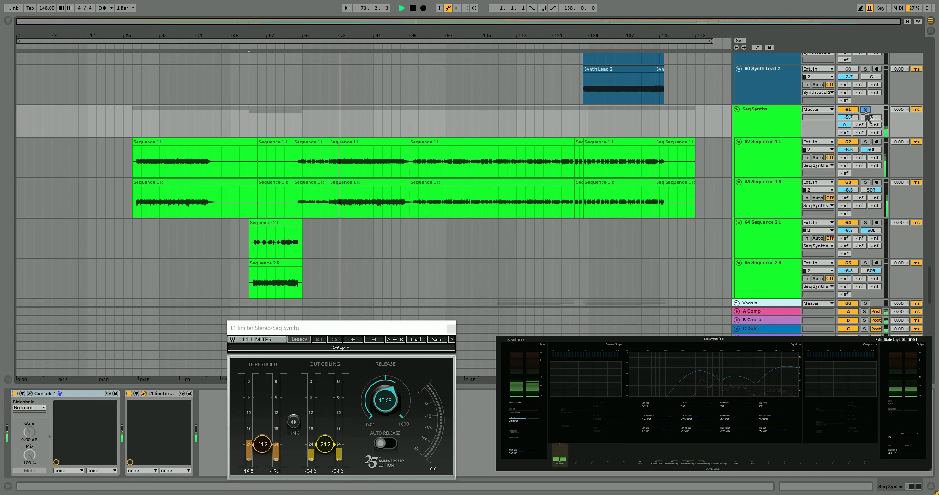
left_click(866, 111)
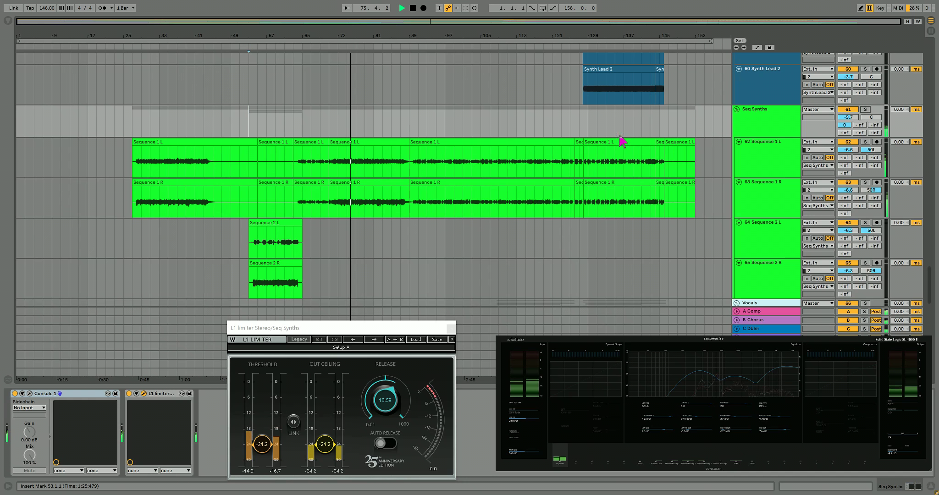
left_click(588, 133)
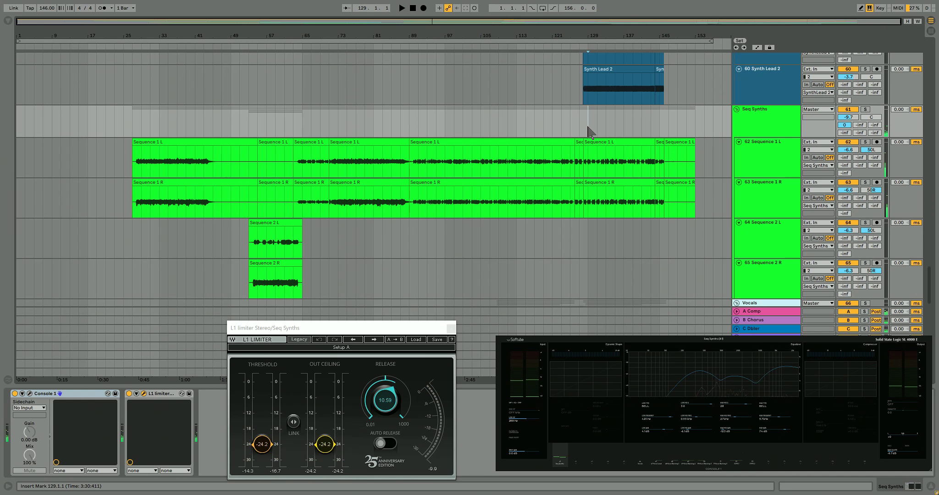
left_click(866, 110)
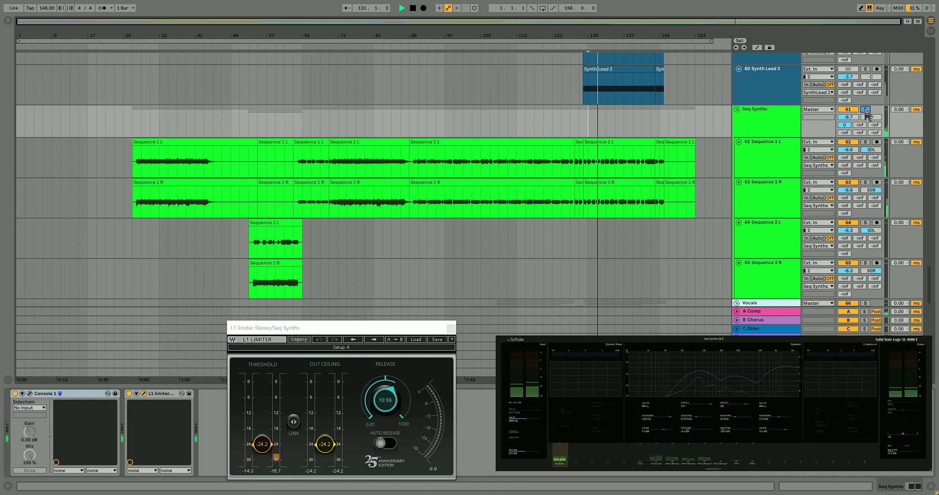
left_click(865, 110)
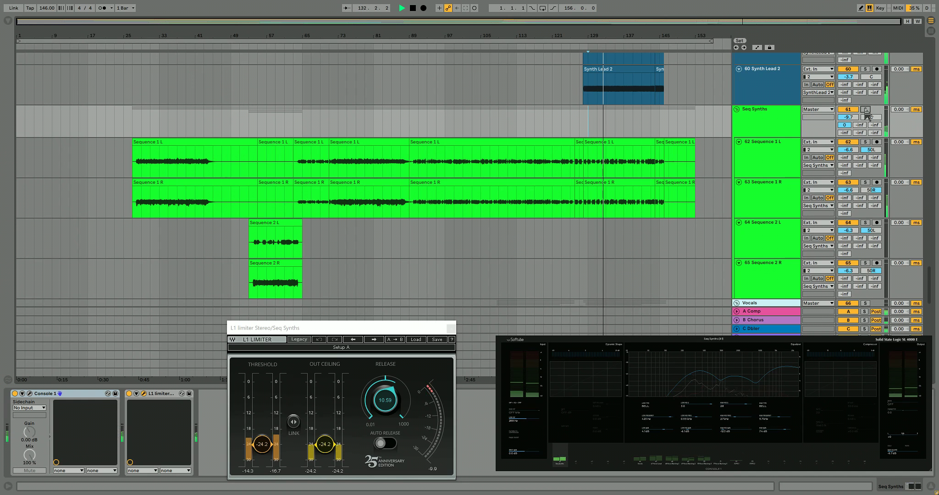
left_click(856, 111)
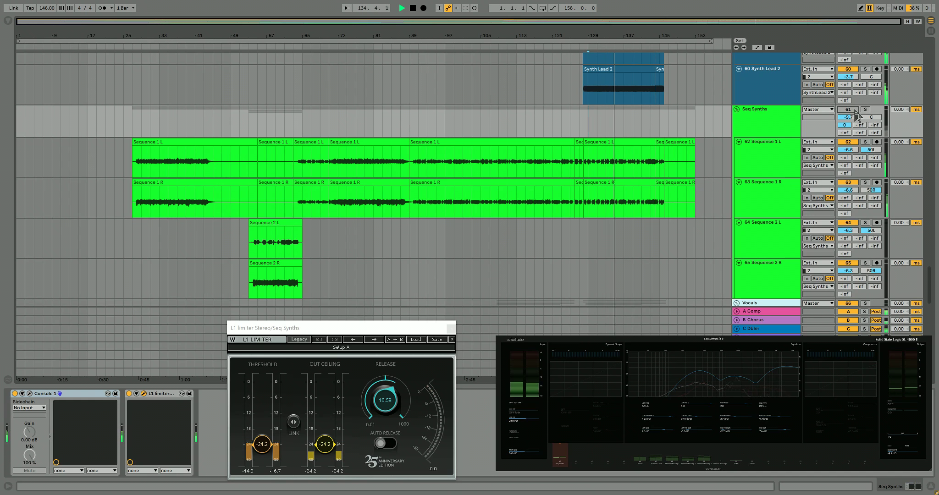
left_click(855, 111)
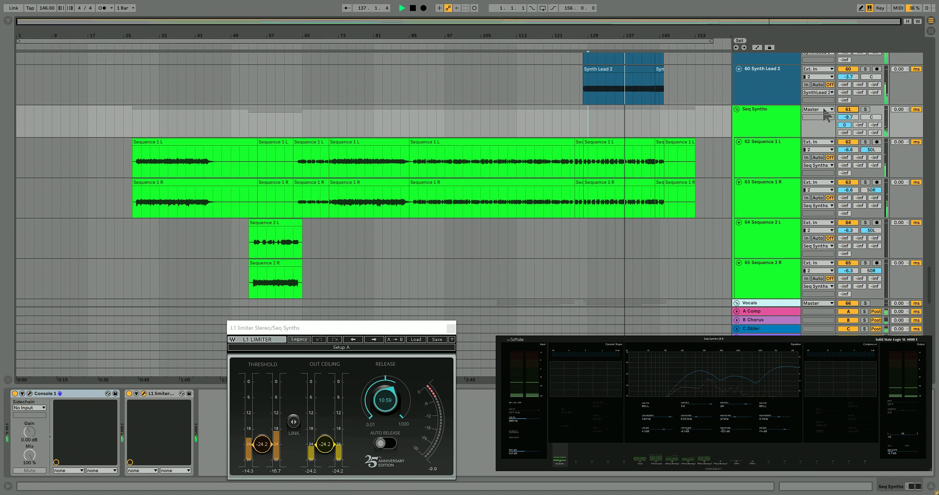
key("space")
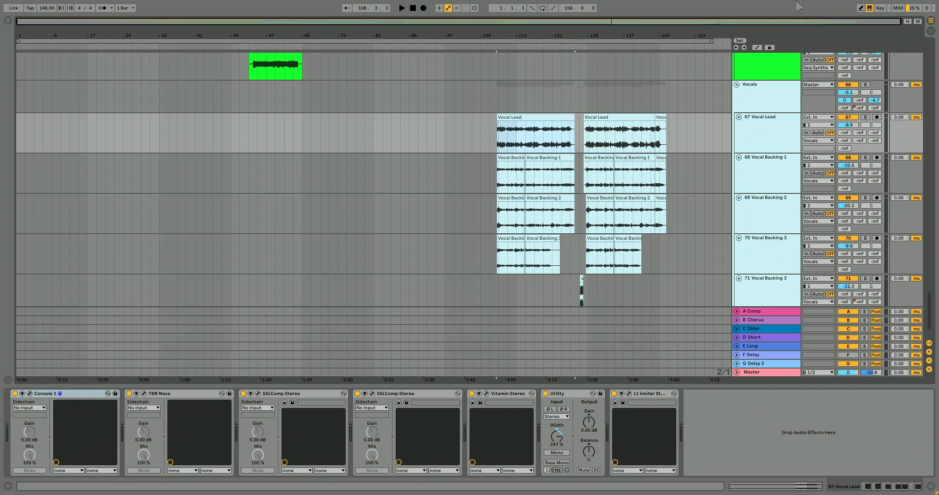
- View the effect chains of the Vocals group and the Vocal Lead track
left_click(757, 86)
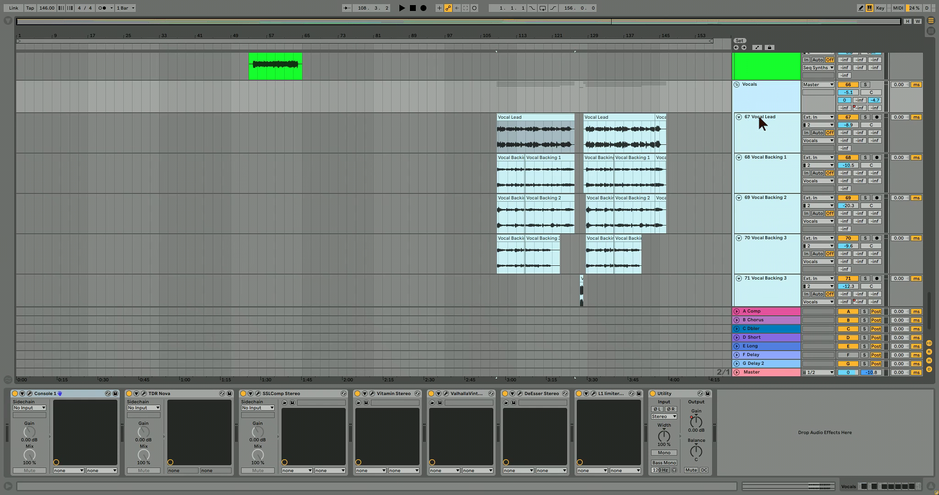
left_click(759, 116)
left_click(757, 84)
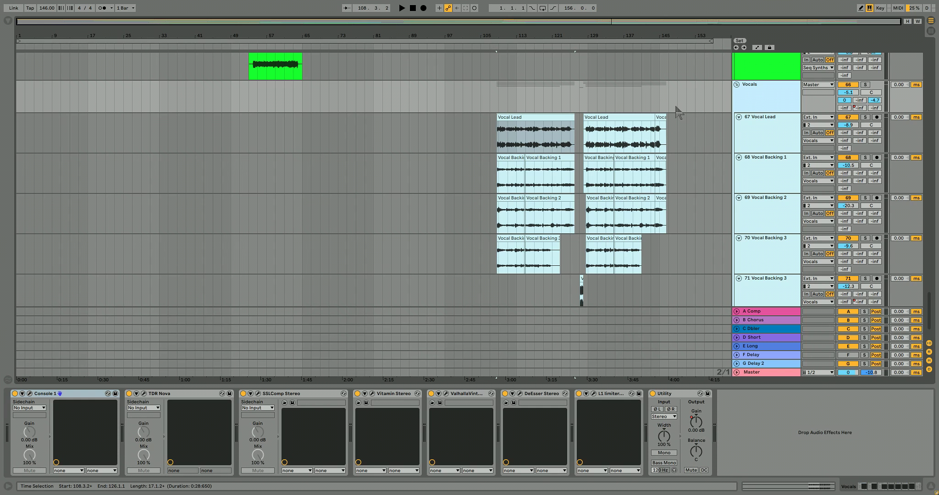
- Play the full mix from bar 109, briefly solo the Vocals group, and stop playback
left_click(500, 98)
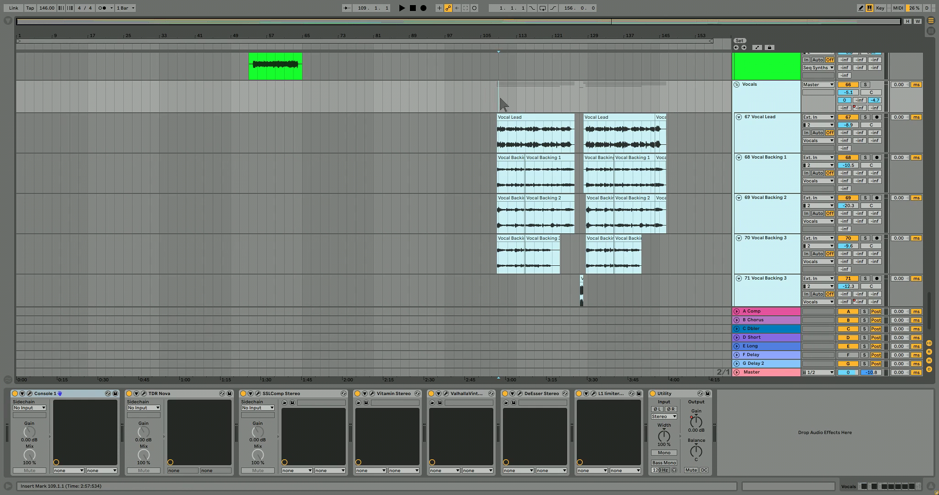
key("space")
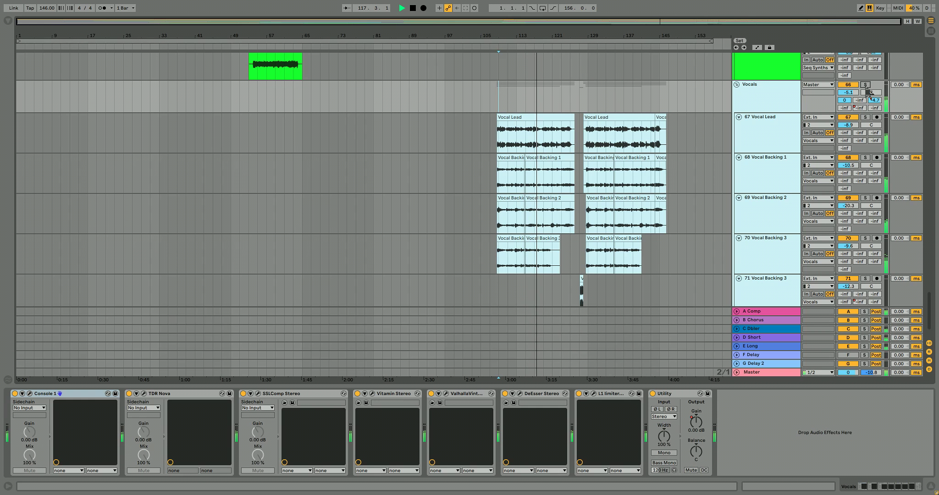
left_click(865, 86)
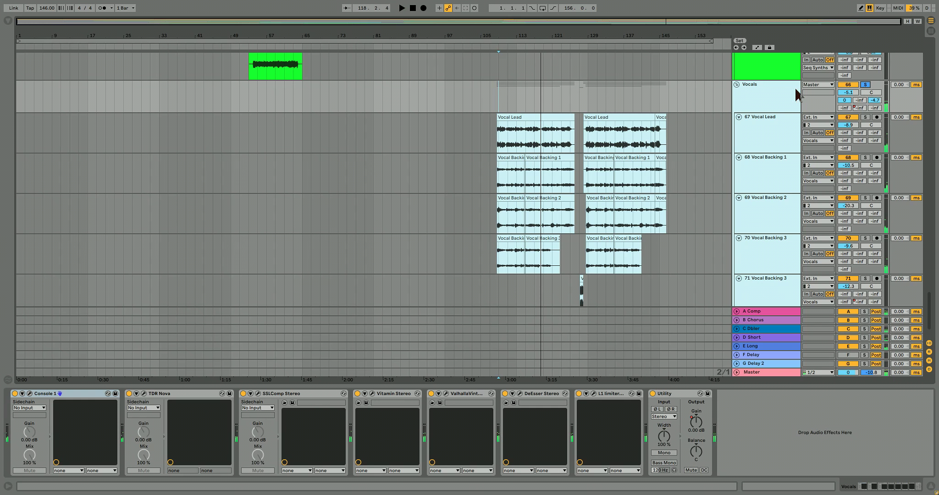
left_click(865, 85)
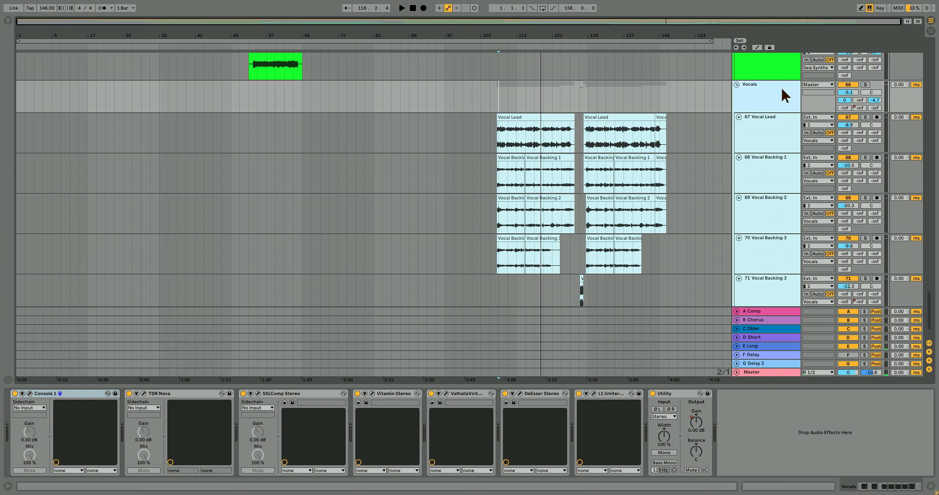
- Solo the Vocal Lead track and open its two SSLComp compressors and L1 limiter side by side
left_click(783, 116)
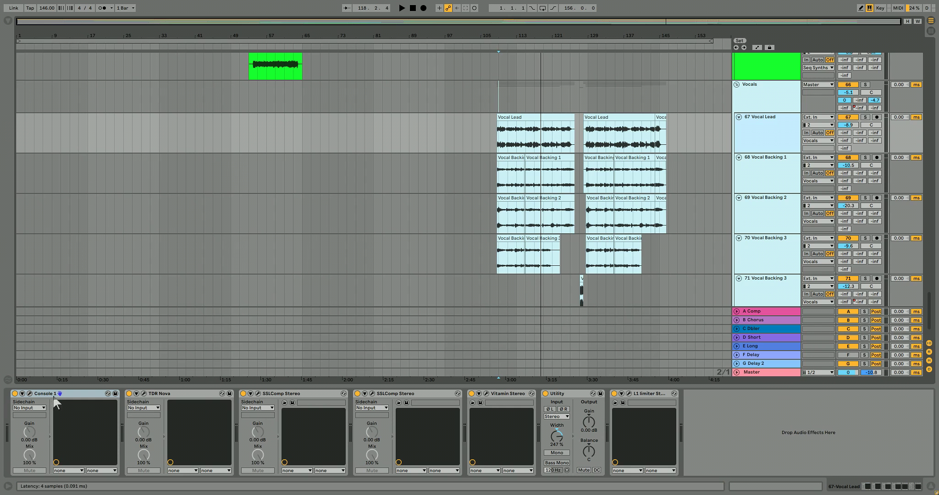
left_click(865, 117)
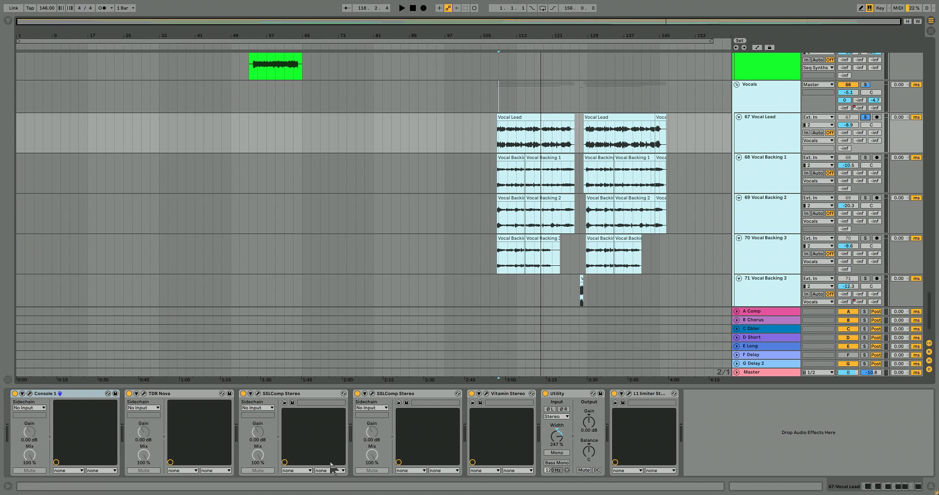
left_click(258, 394)
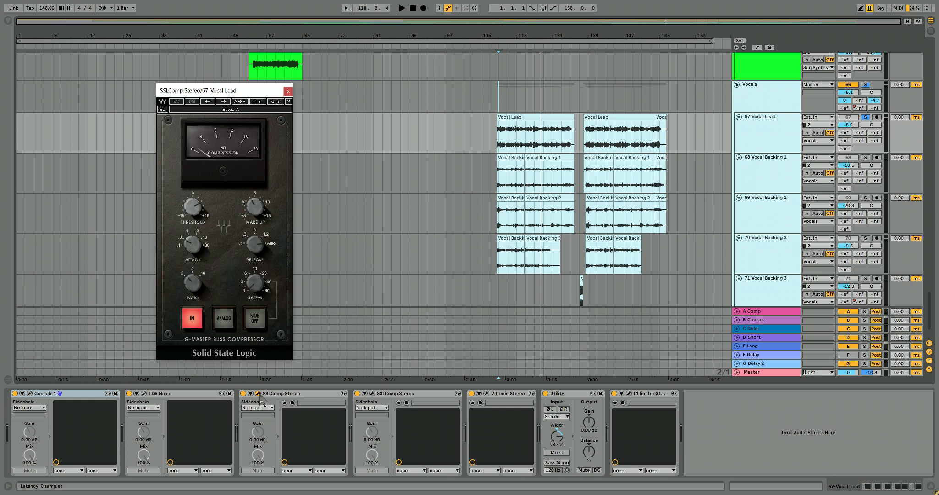
left_click(372, 393)
left_click_drag(336, 90, 378, 98)
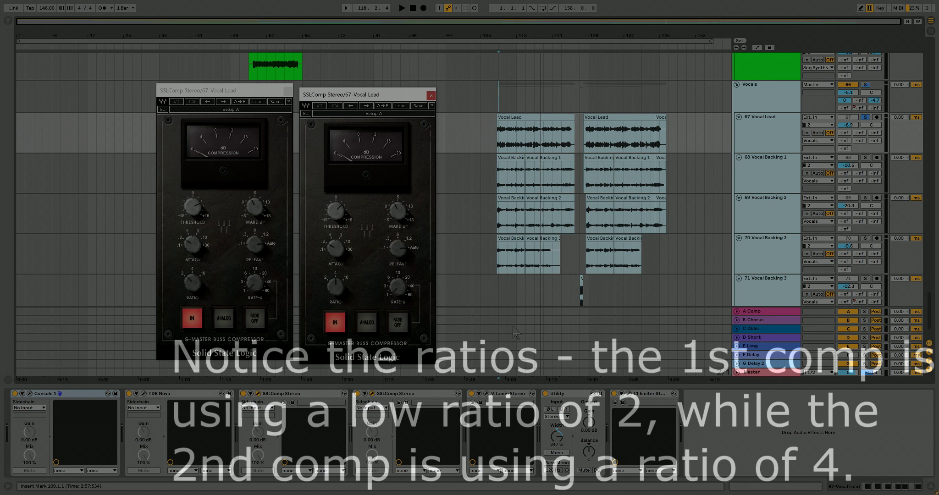
left_click(629, 393)
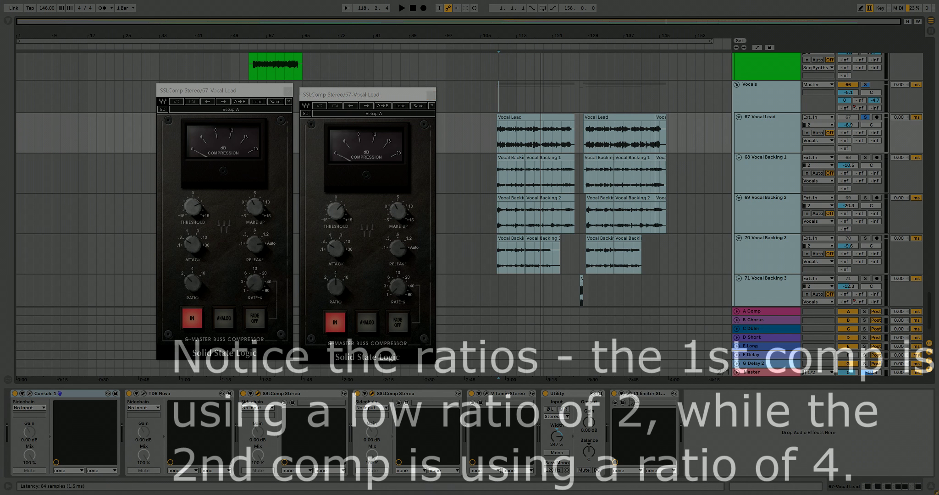
left_click_drag(280, 105, 562, 212)
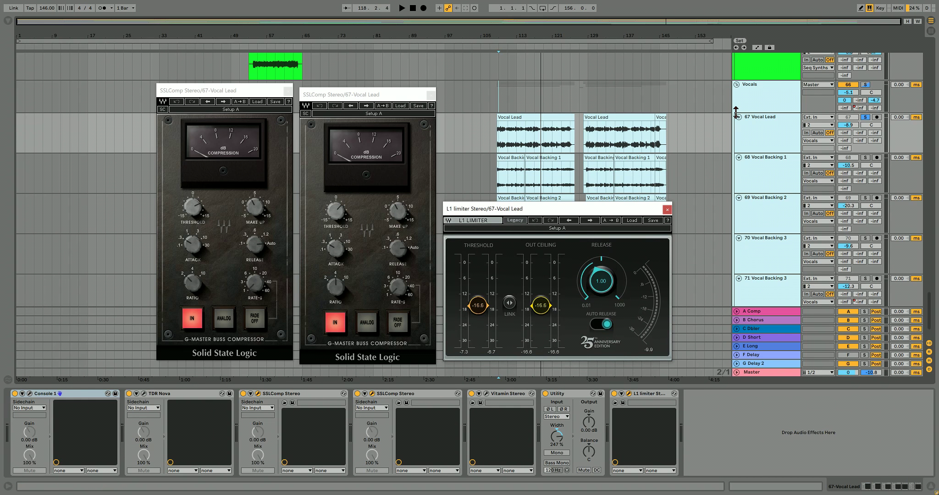
- Play the soloed Vocal Lead from bar 109 while watching the gain reduction on both compressors and the limiter
left_click(500, 130)
key("space")
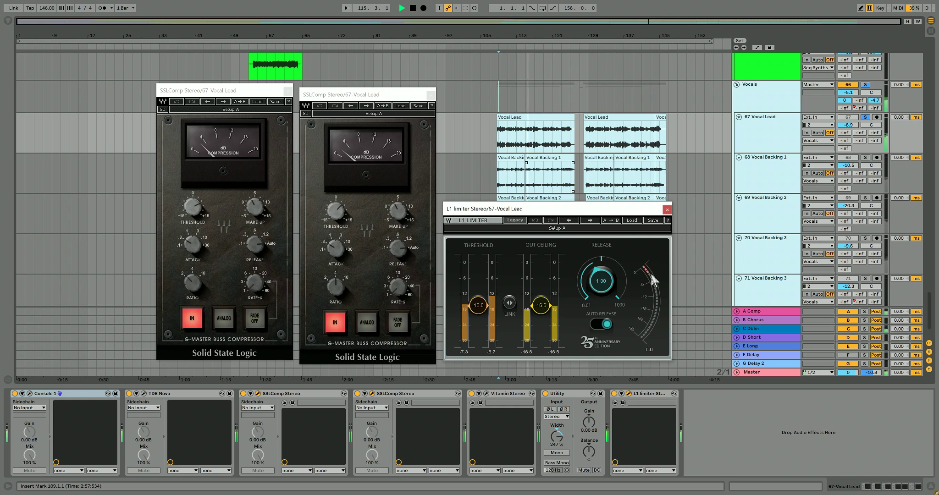
key("space")
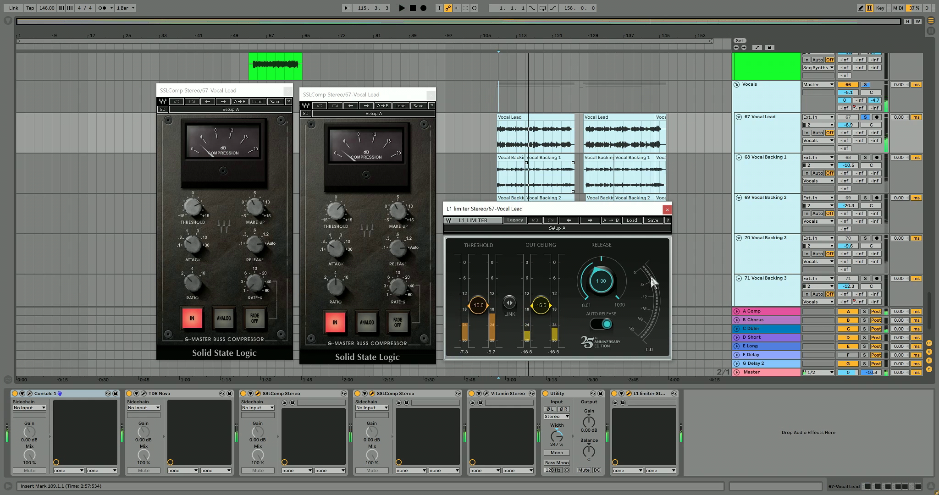
- Inspect the L1 limiter on the Vocals group, close it, and return to the Vocal Lead track
left_click(769, 83)
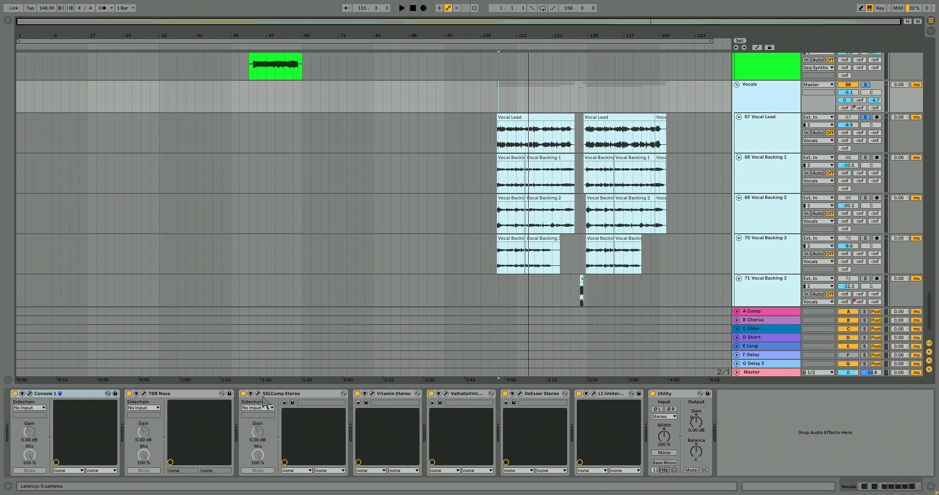
left_click(594, 394)
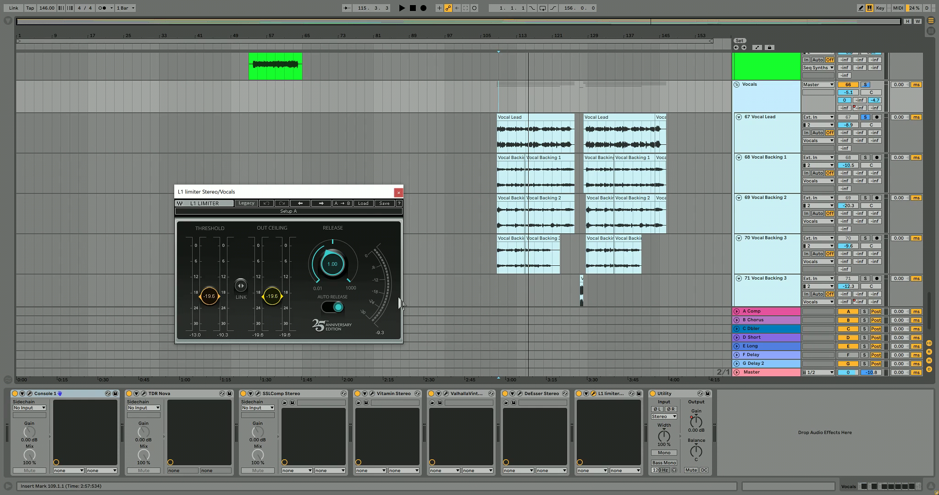
left_click(399, 192)
left_click(765, 112)
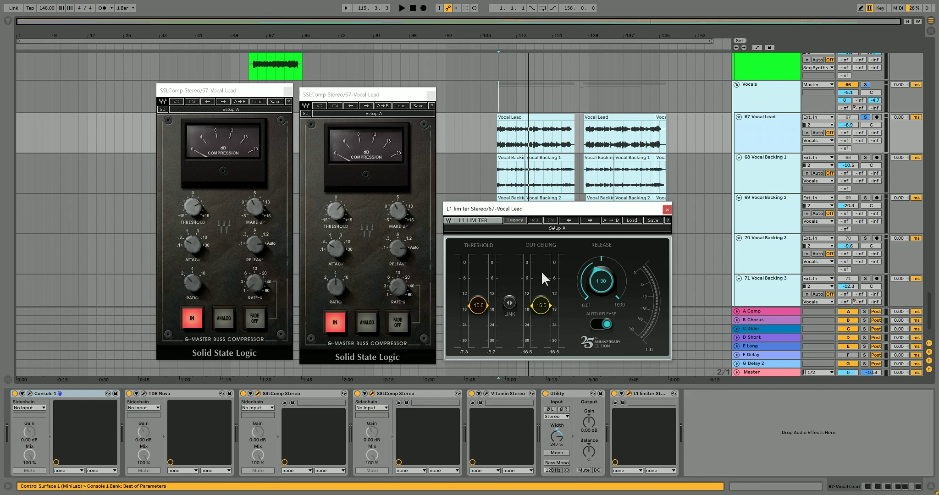
- Examine Console 1 on the Vocal Lead track, then the TDR Nova dynamic EQ with its whole window in view
left_click(30, 394)
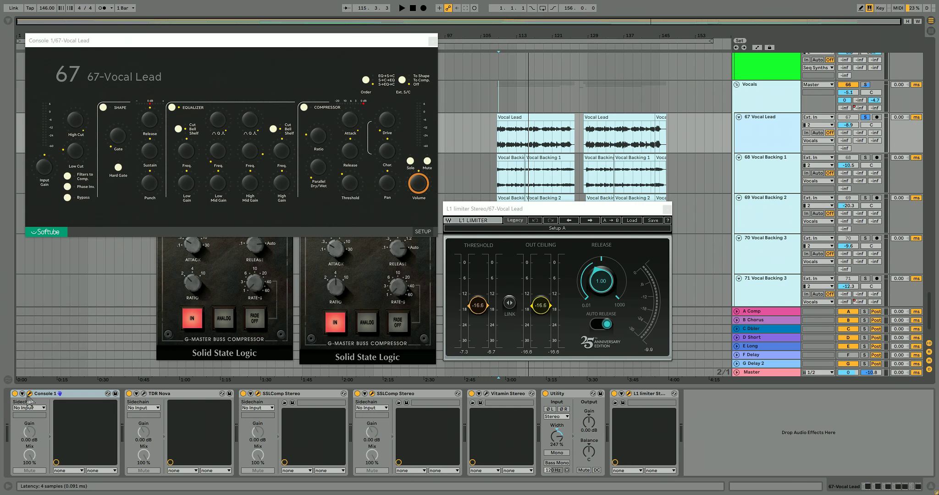
left_click(29, 393)
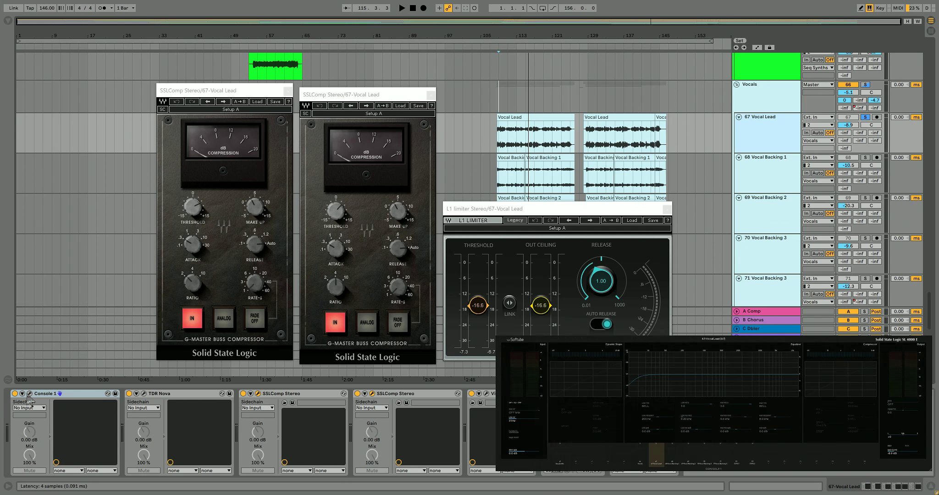
left_click(143, 394)
left_click_drag(595, 102, 555, 80)
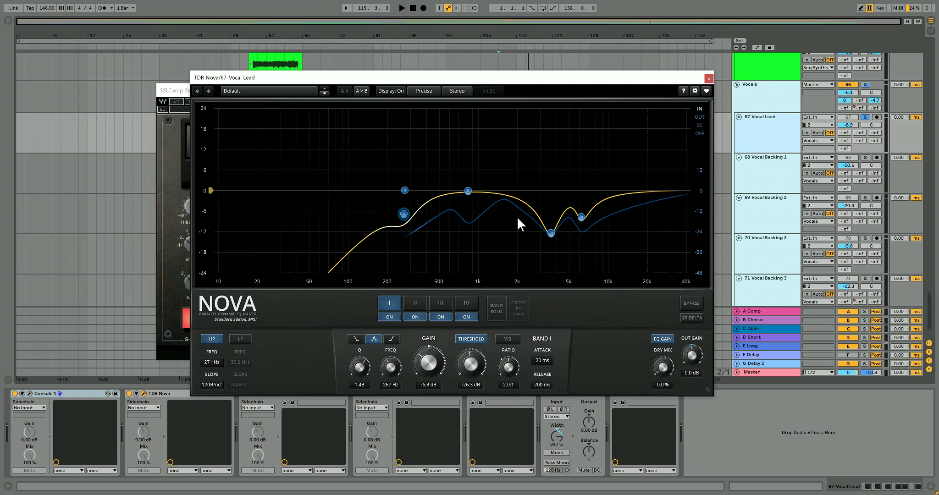
- Solo Vocal Backing 1, open its TDR Nova equalizer, and play from bar 109 to watch the dynamic EQ react
left_click(784, 165)
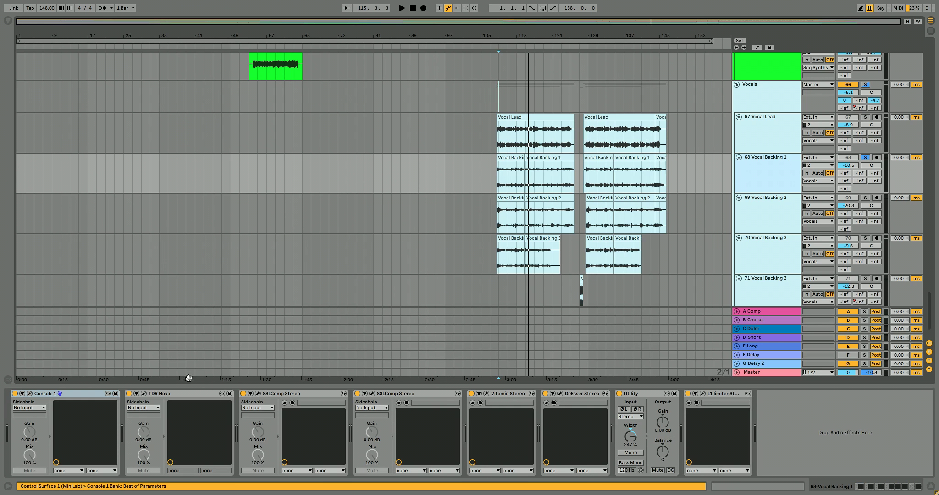
left_click(144, 393)
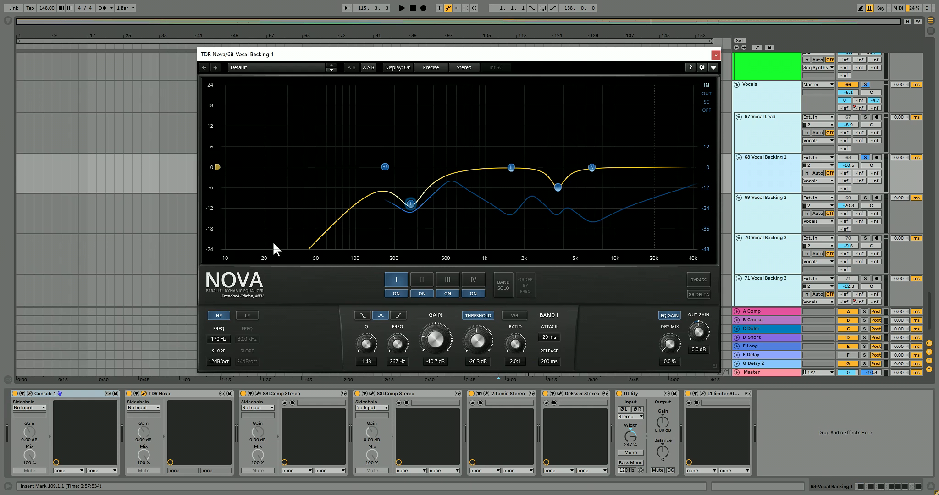
left_click_drag(653, 61, 573, 63)
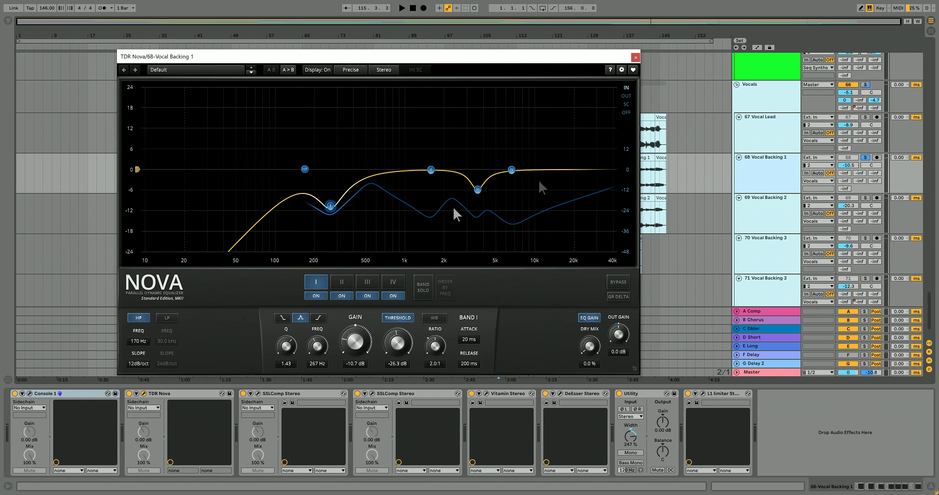
key("space")
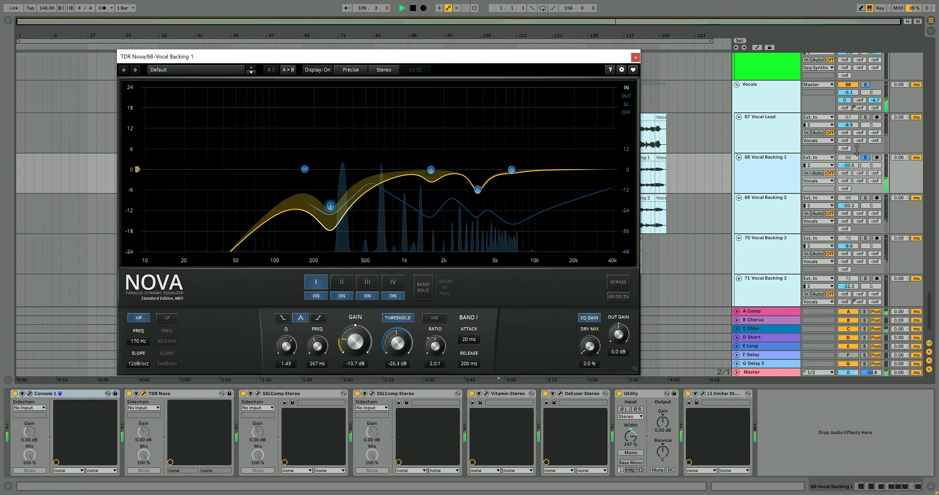
- Solo Vocal Backing 2 during playback, examine its TDR Nova equalizer curve, and stop playback
left_click(773, 197)
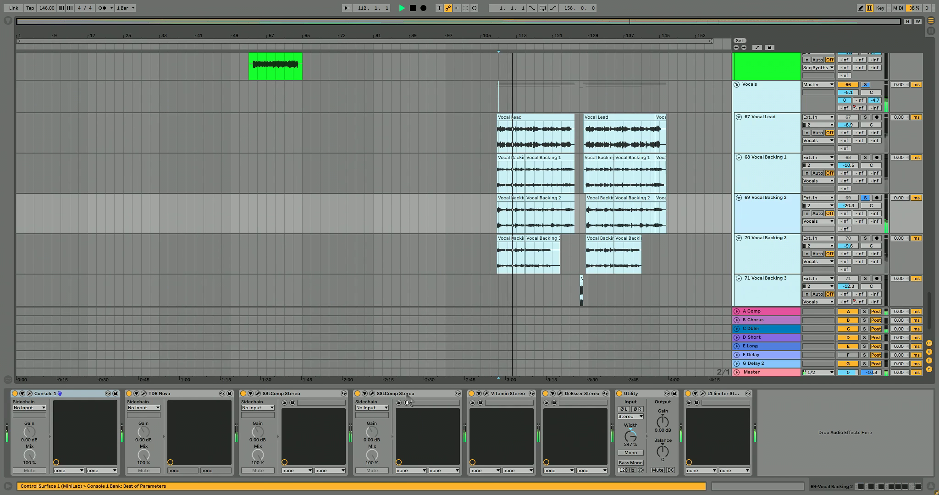
left_click(144, 394)
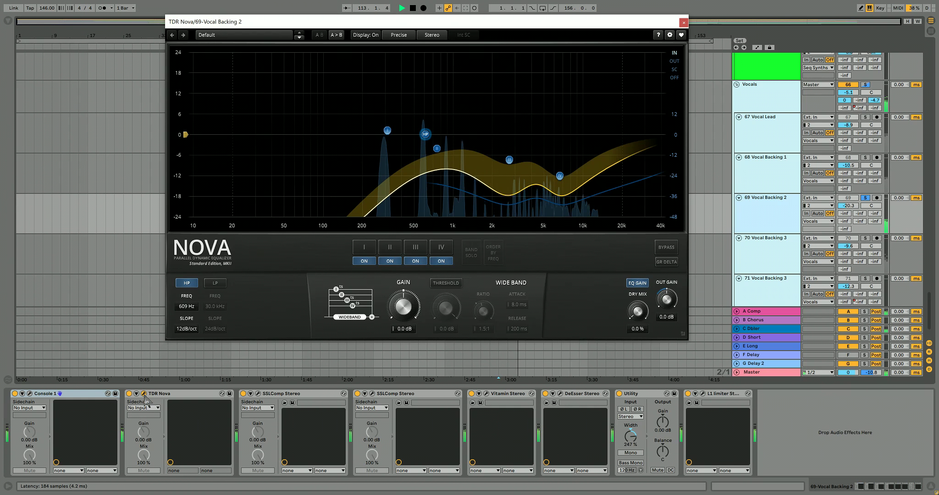
key("space")
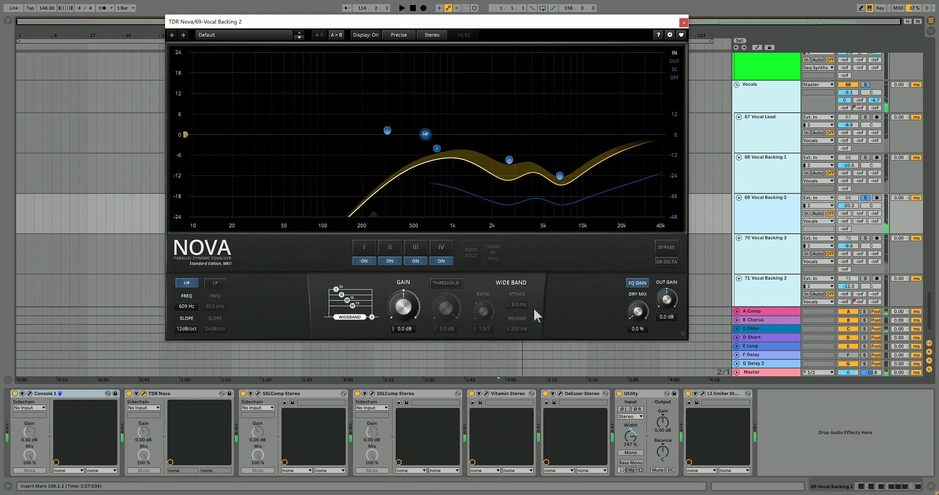
- Inspect both SSLComp compressors, the Vitamin enhancer and the DeEsser on Vocal Backing 2
left_click(258, 394)
left_click(372, 394)
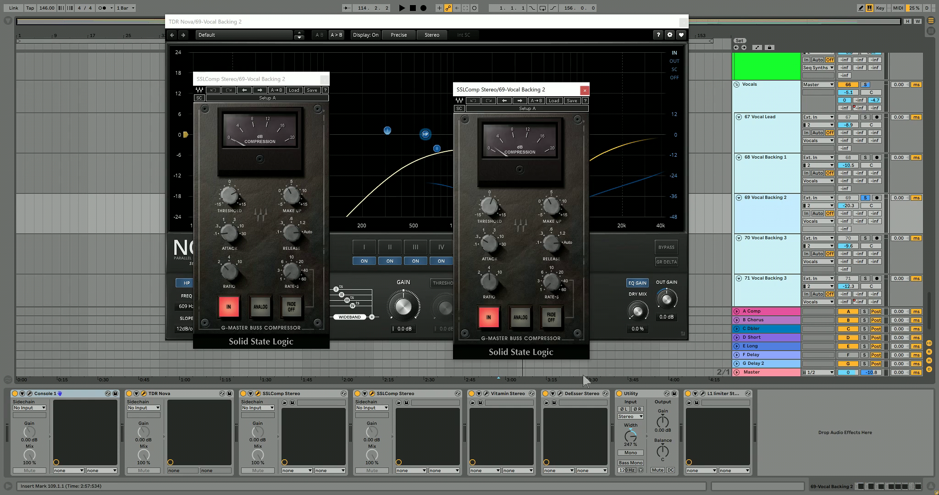
left_click(486, 394)
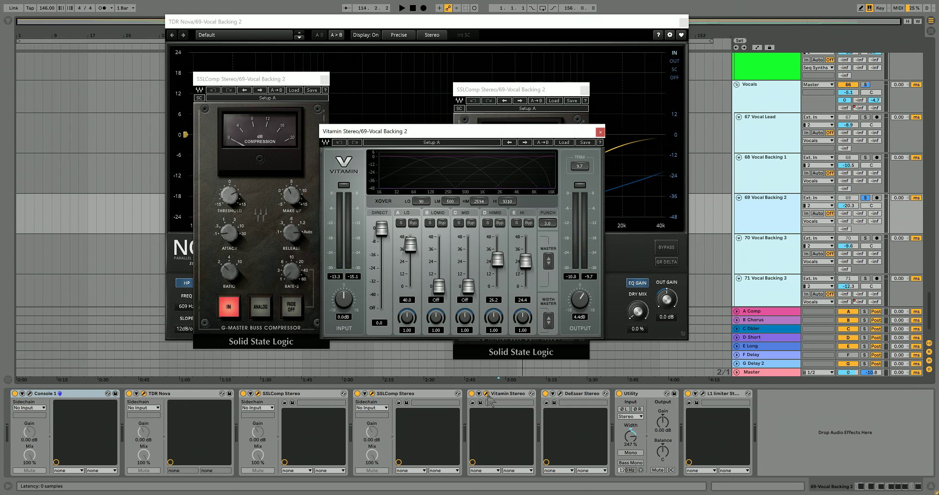
left_click(487, 393)
left_click(560, 394)
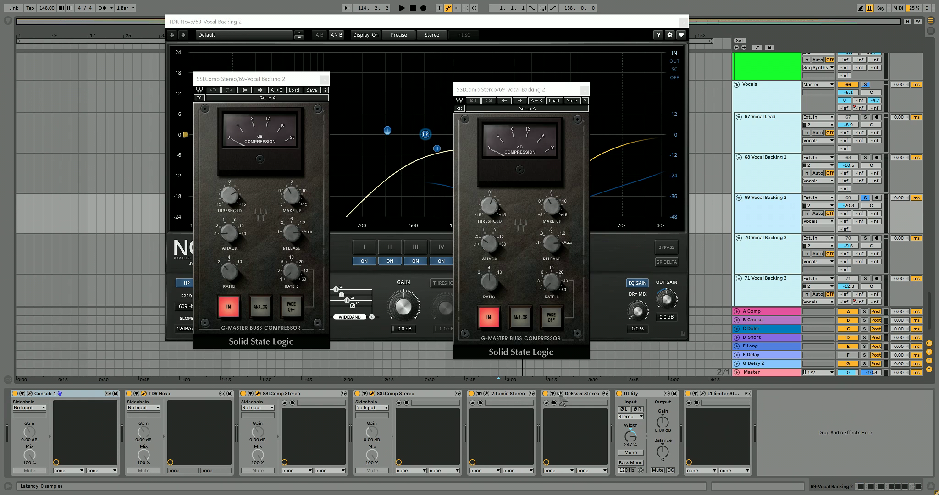
left_click(560, 394)
- Select the Vocals group, start playback, and unsolo the group to hear the vocals in the full mix
left_click(763, 83)
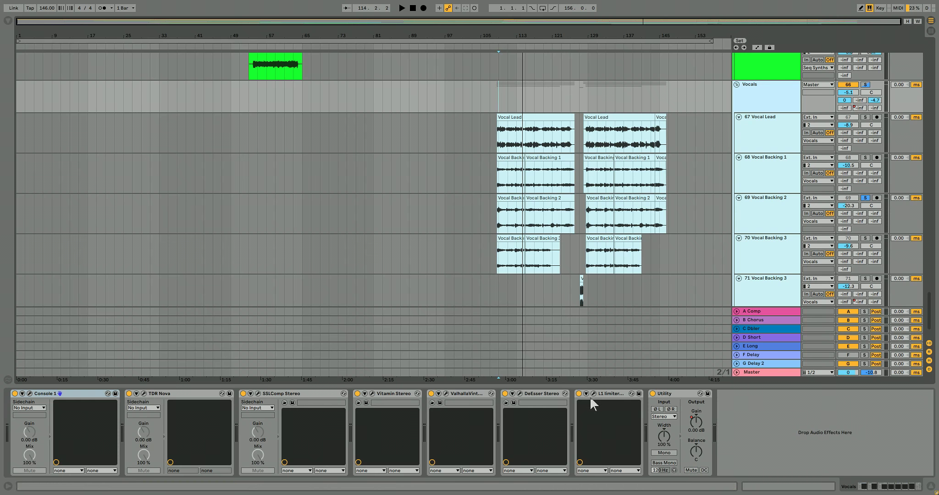
key("space")
left_click(866, 85)
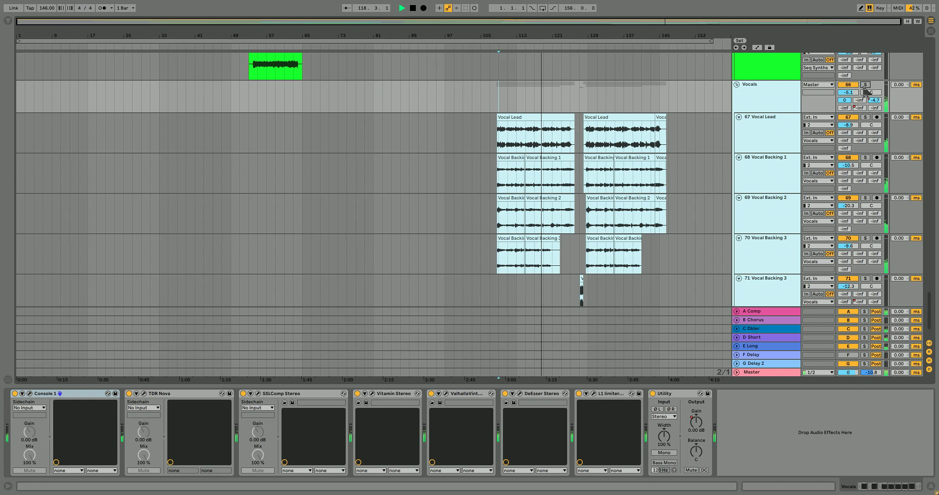
- Select the Master track and open its Console 1 and LinMB multiband windows, placing LinMB clear of the others
left_click(754, 374)
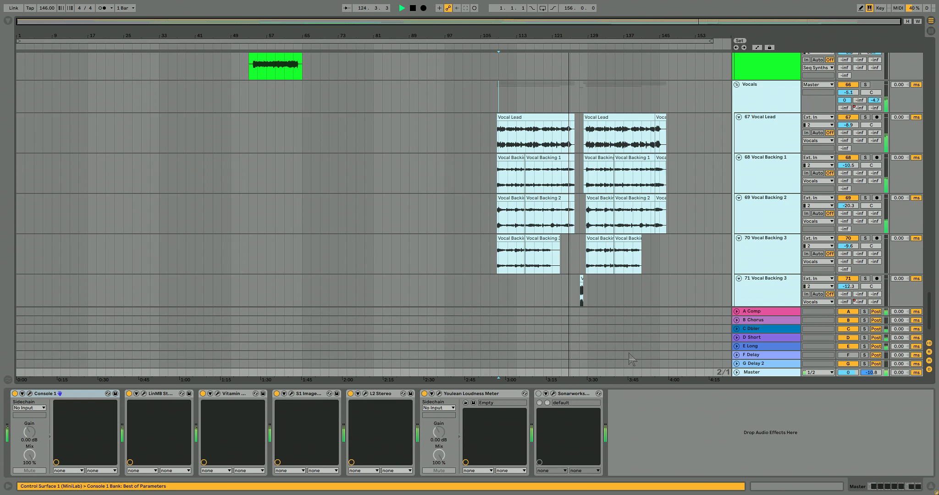
left_click(30, 394)
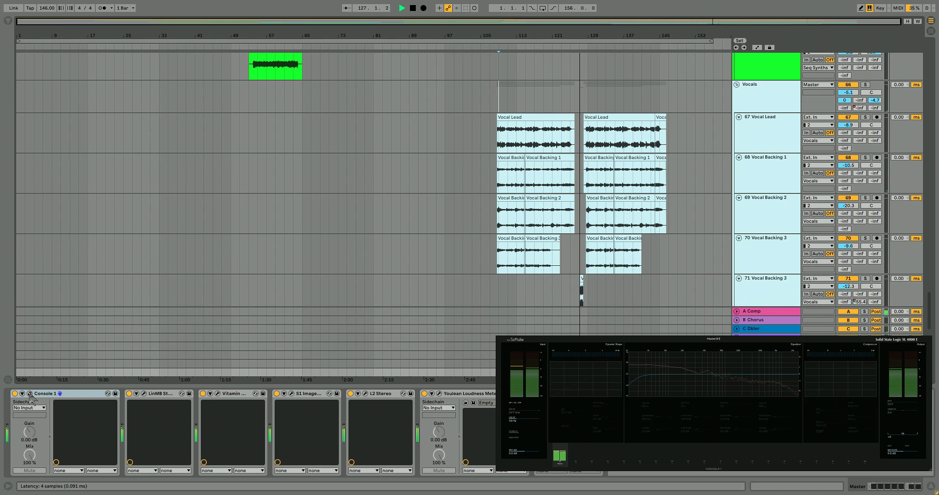
left_click(144, 395)
left_click_drag(408, 158, 200, 39)
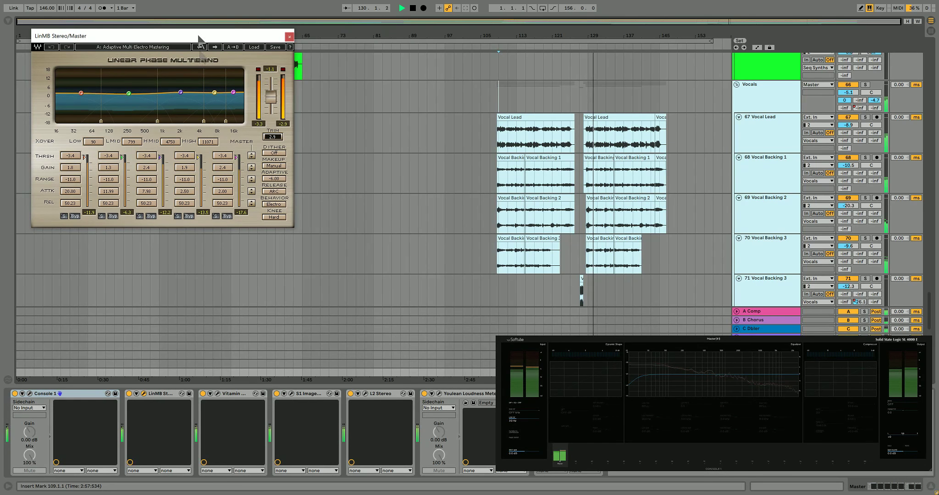
- Open the Vitamin and S1 Imager windows on the Master track and lay them out beside LinMB
left_click(217, 394)
left_click_drag(400, 150, 425, 47)
left_click(292, 393)
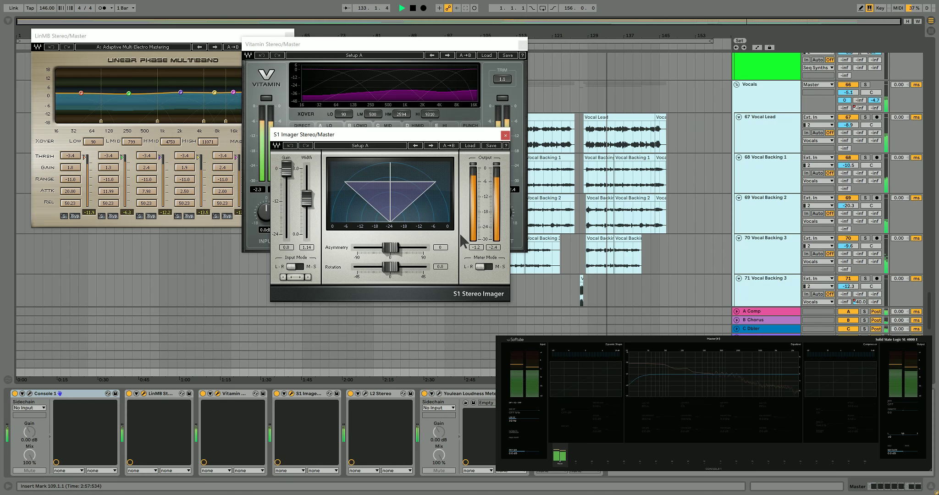
left_click_drag(465, 132, 665, 52)
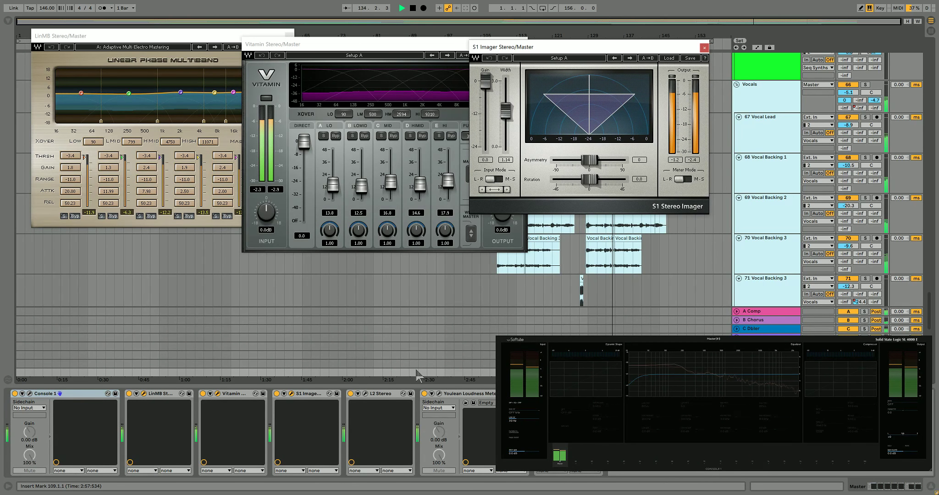
- Open the Master's L2 Ultramaximizer, place it below LinMB, and stop playback
left_click(365, 394)
left_click_drag(151, 168, 158, 243)
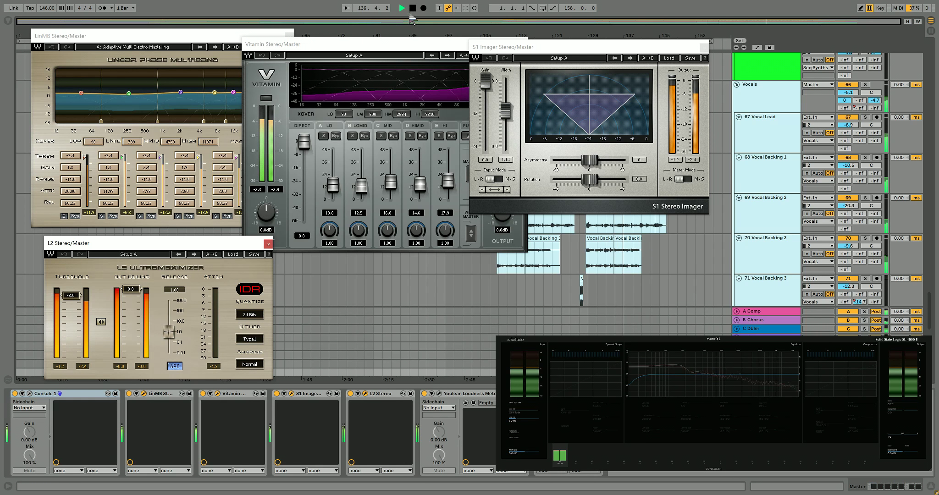
key("space")
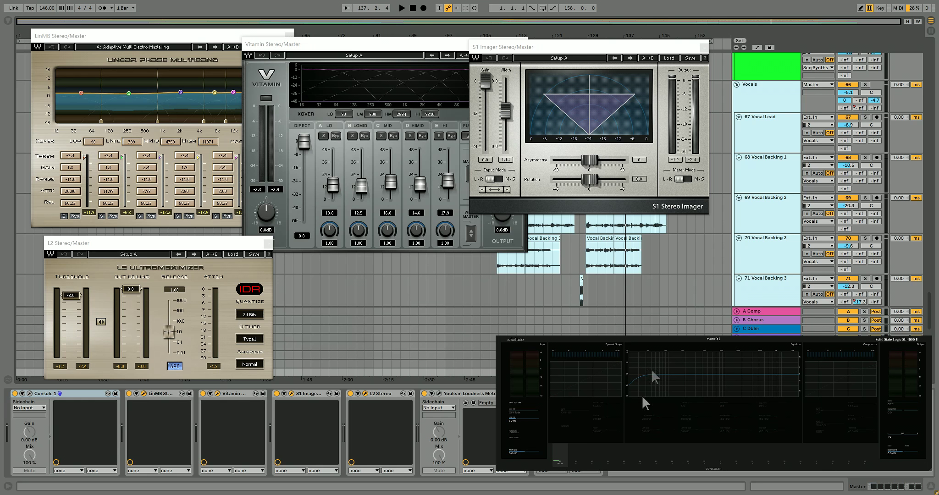
- Bring LinMB to the front and compare the master with it bypassed and active during playback, then stop
left_click(123, 36)
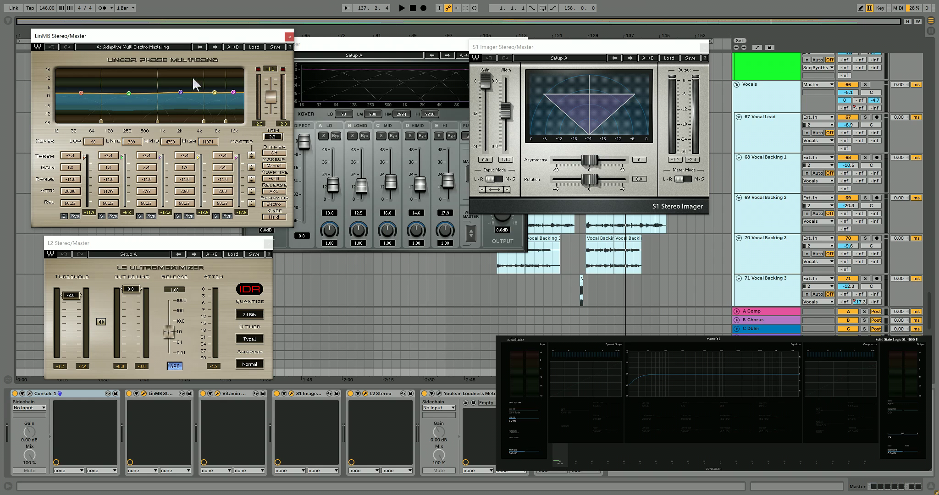
left_click(402, 8)
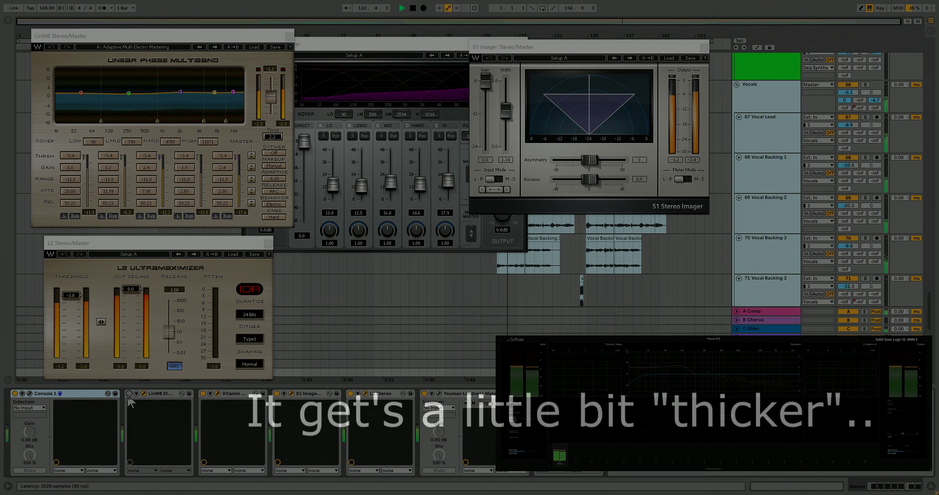
left_click(129, 393)
left_click(129, 394)
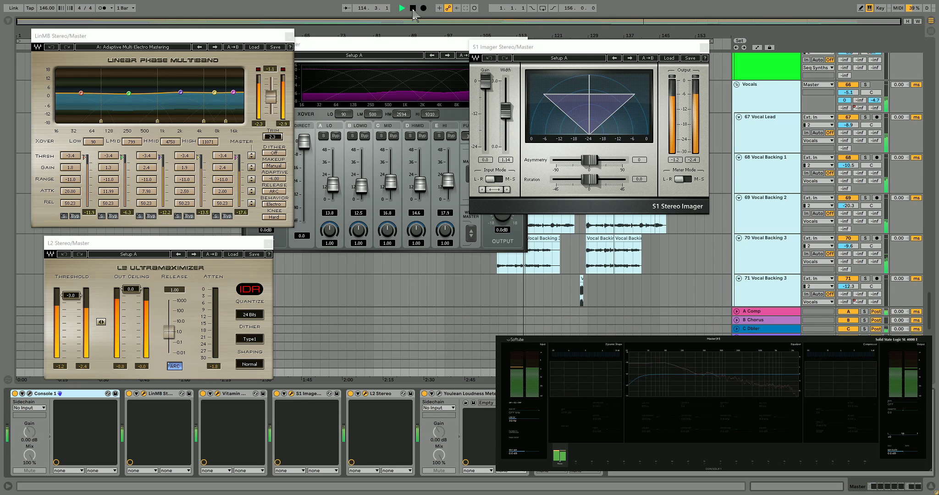
key("space")
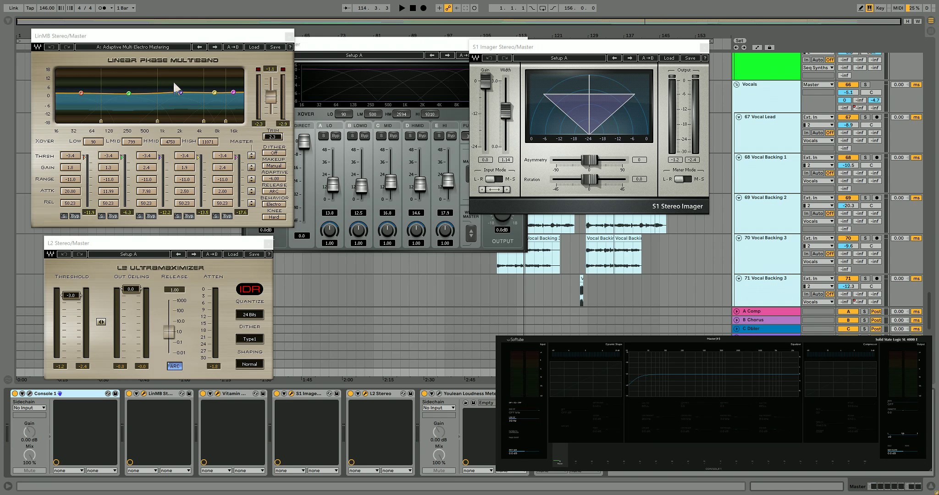
- Bring the Master's Vitamin to the front and compare the mix with it bypassed and active during playback, then stop
left_click(218, 395)
left_click(219, 394)
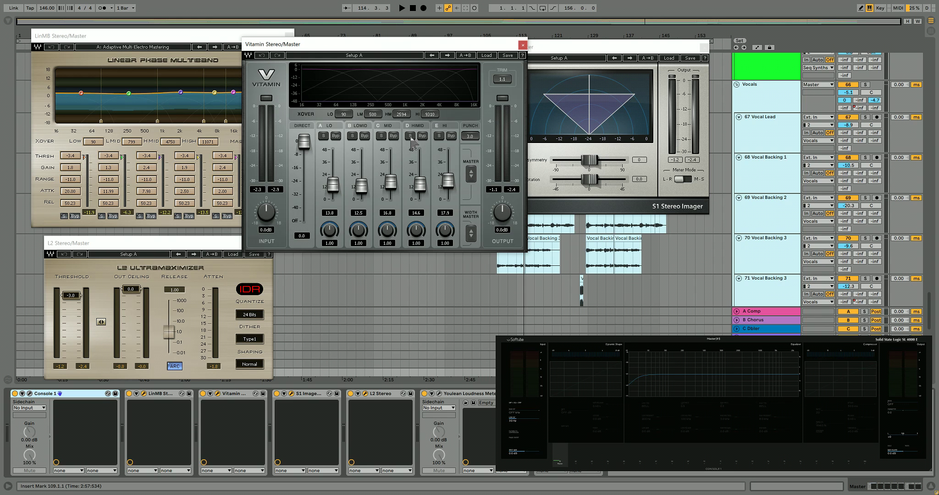
key("space")
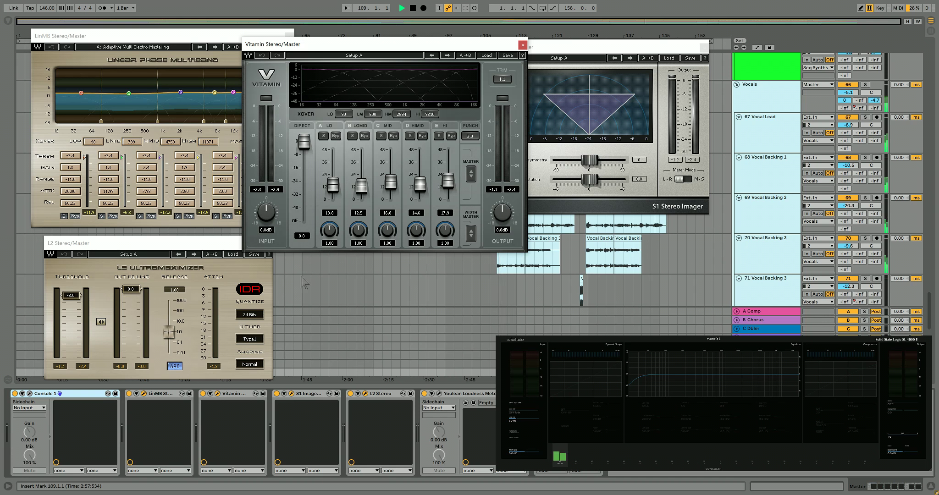
left_click(203, 394)
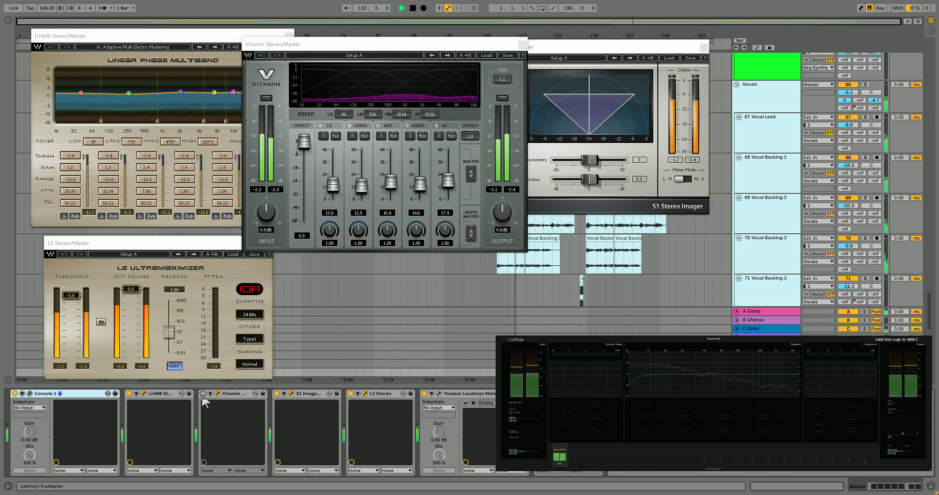
left_click(203, 394)
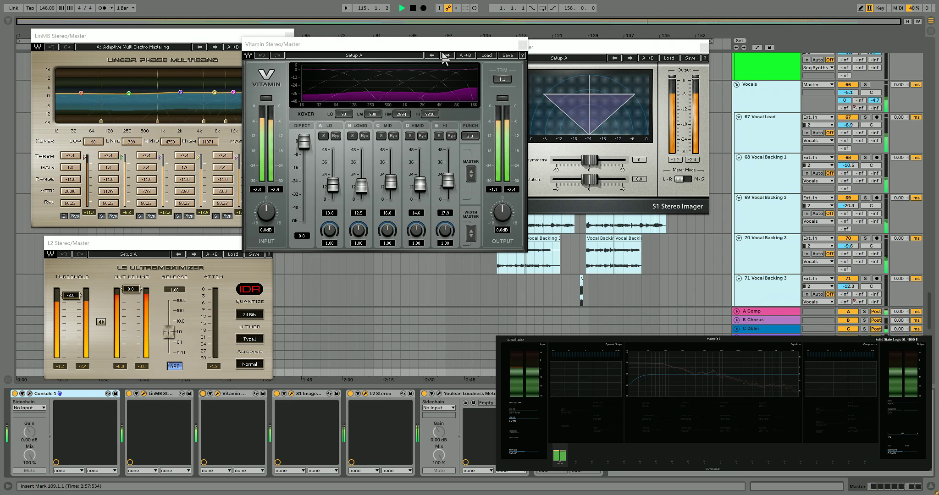
key("space")
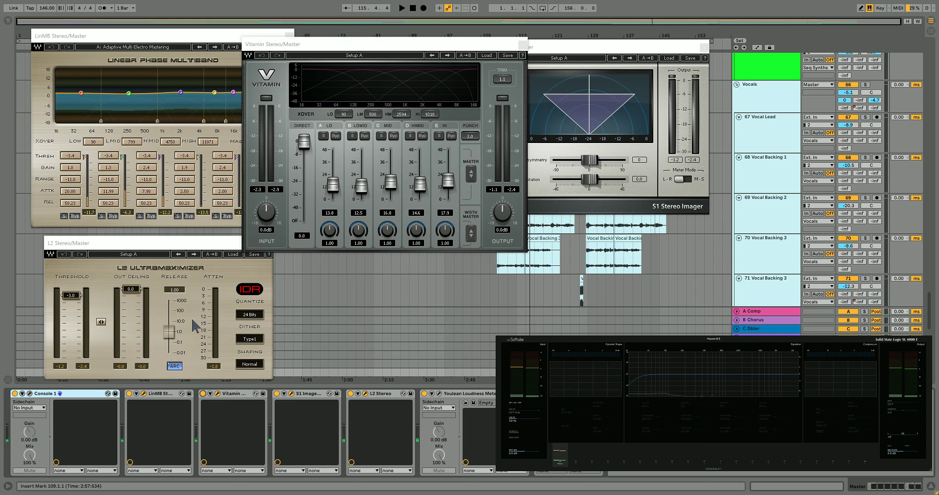
- Shift the Vitamin window off the S1 Imager, examine the imager's width setting, and reposition the L2 Ultramaximizer
left_click_drag(341, 48, 340, 56)
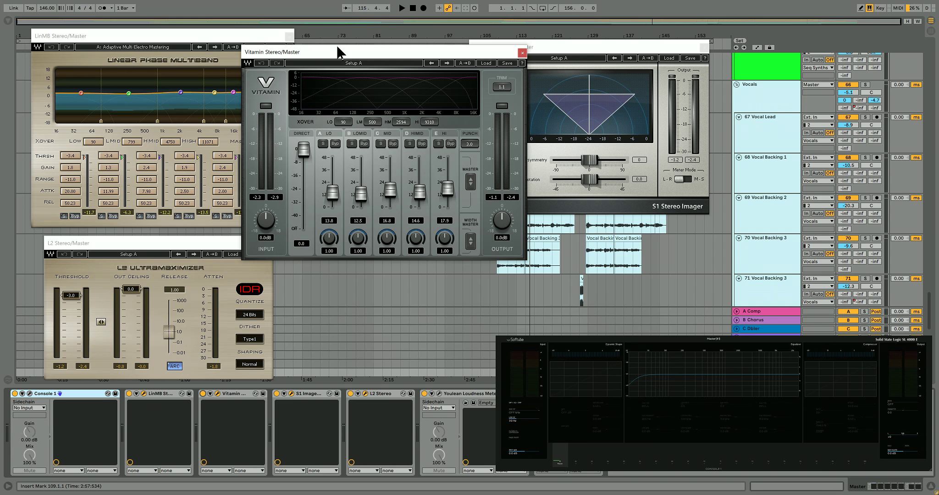
left_click_drag(338, 48, 310, 46)
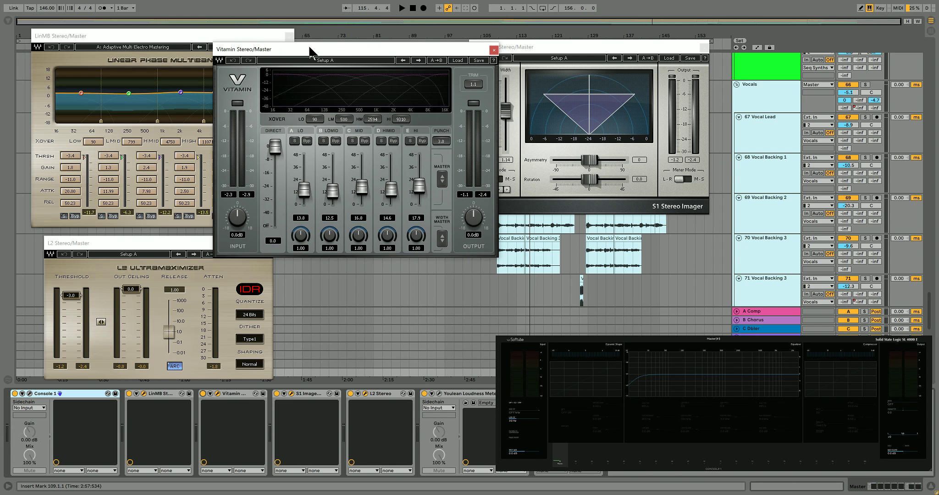
left_click(291, 394)
left_click(291, 394)
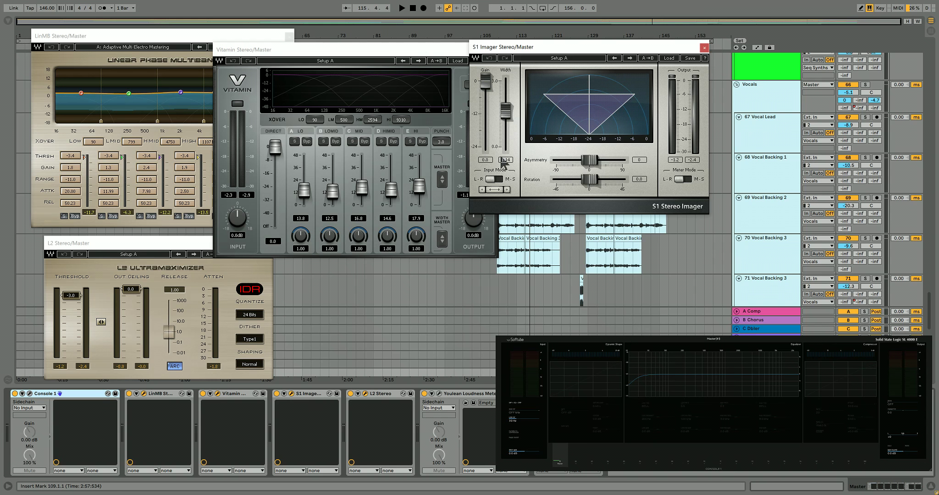
left_click_drag(121, 241, 122, 210)
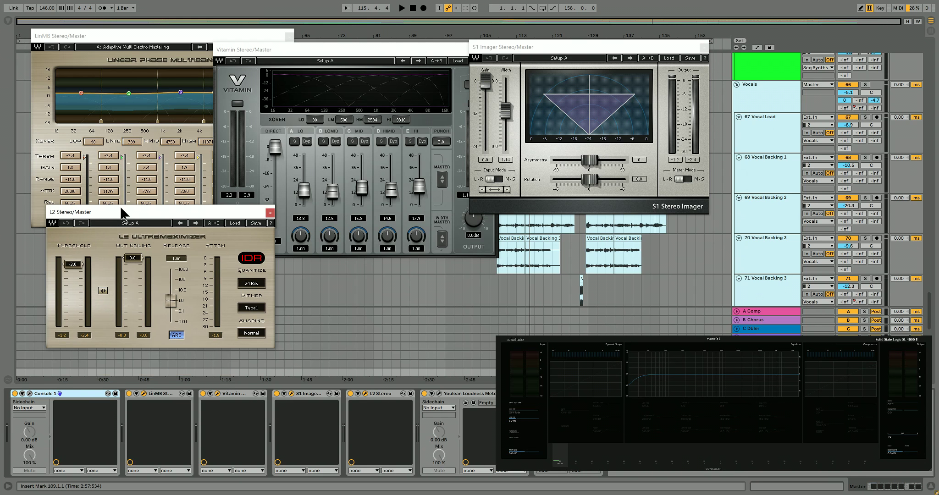
- Open the Master's Youlean Loudness Meter, play the song to measure its loudness, and bring the L2 Ultramaximizer forward to examine it
left_click(439, 396)
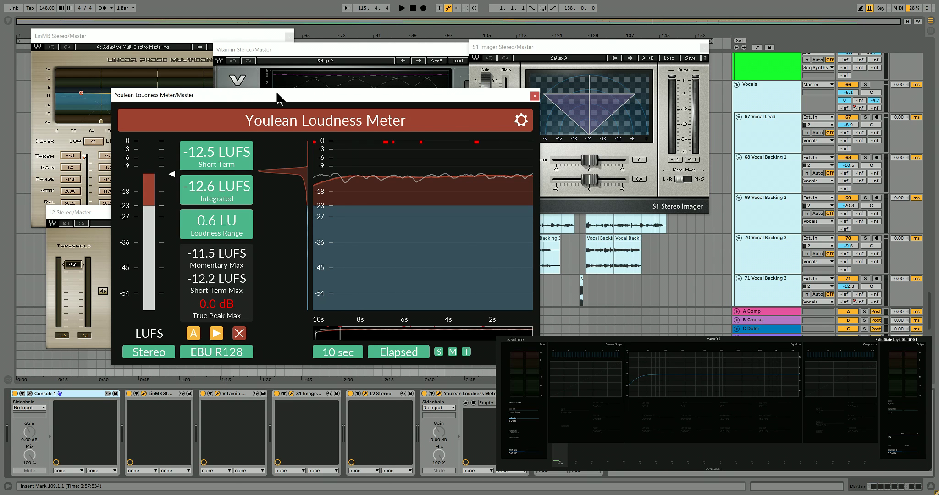
left_click_drag(279, 98, 390, 111)
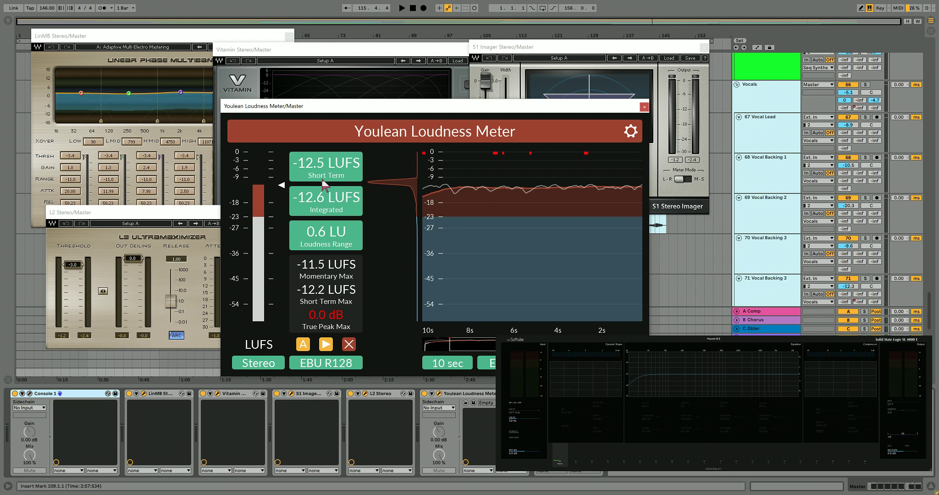
key("space")
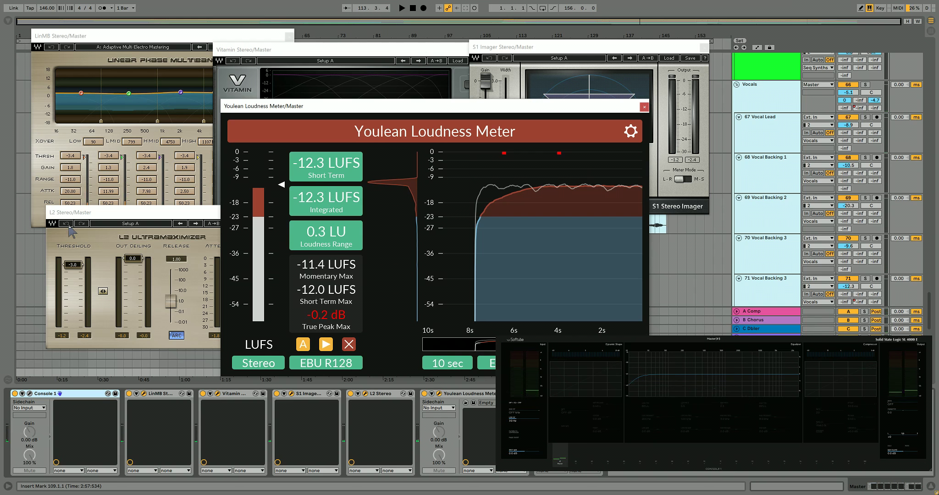
left_click(149, 214)
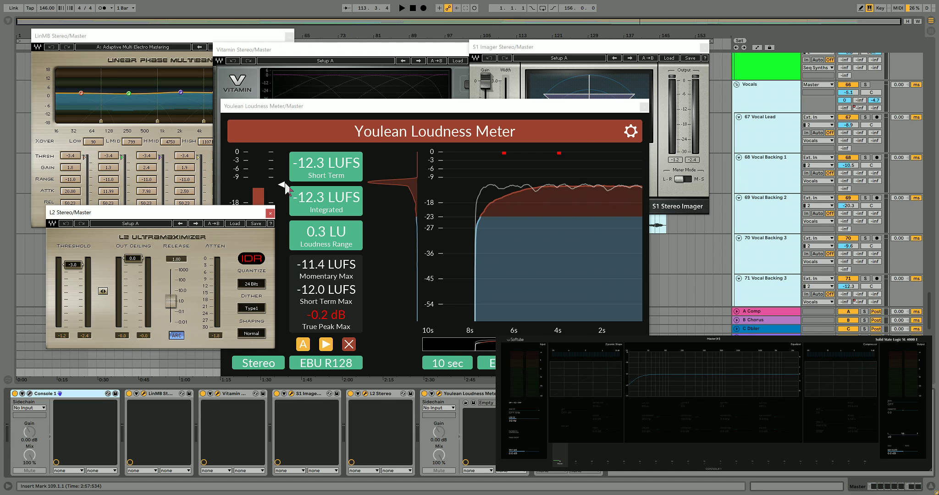
left_click_drag(212, 211, 195, 227)
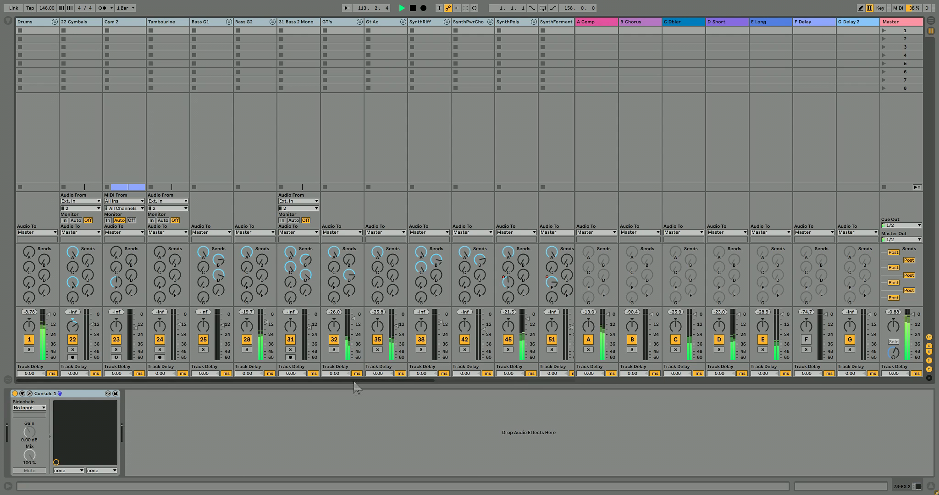
- Look over the mixer channels from Drums through Vocals and FX 1 while the full song plays
left_click_drag(358, 385, 441, 403)
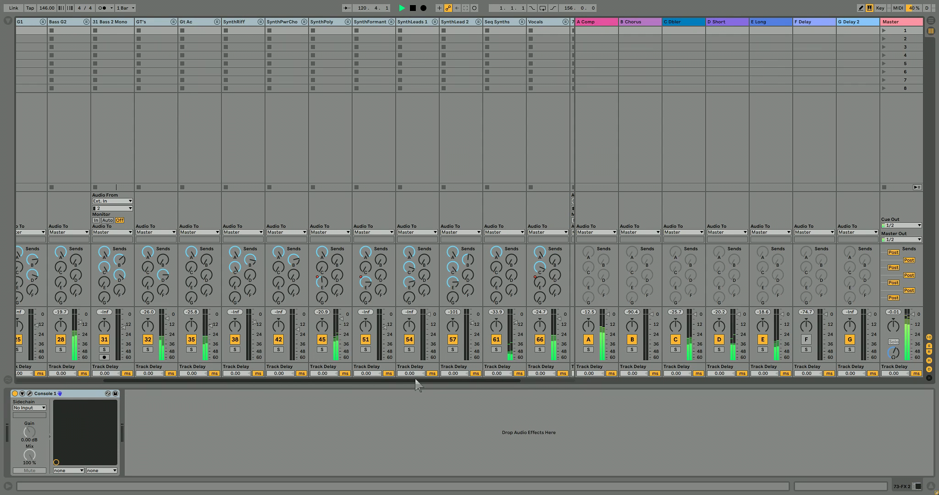
left_click_drag(417, 381, 435, 383)
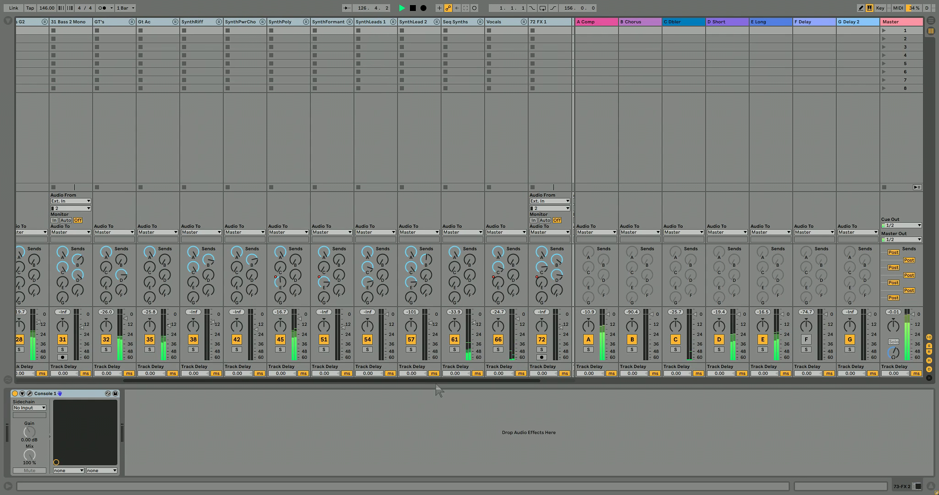
left_click_drag(437, 388, 305, 400)
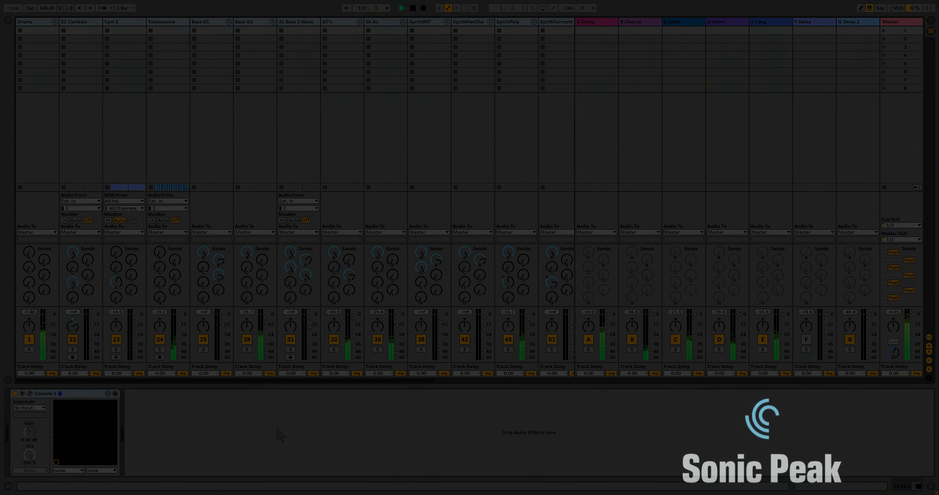